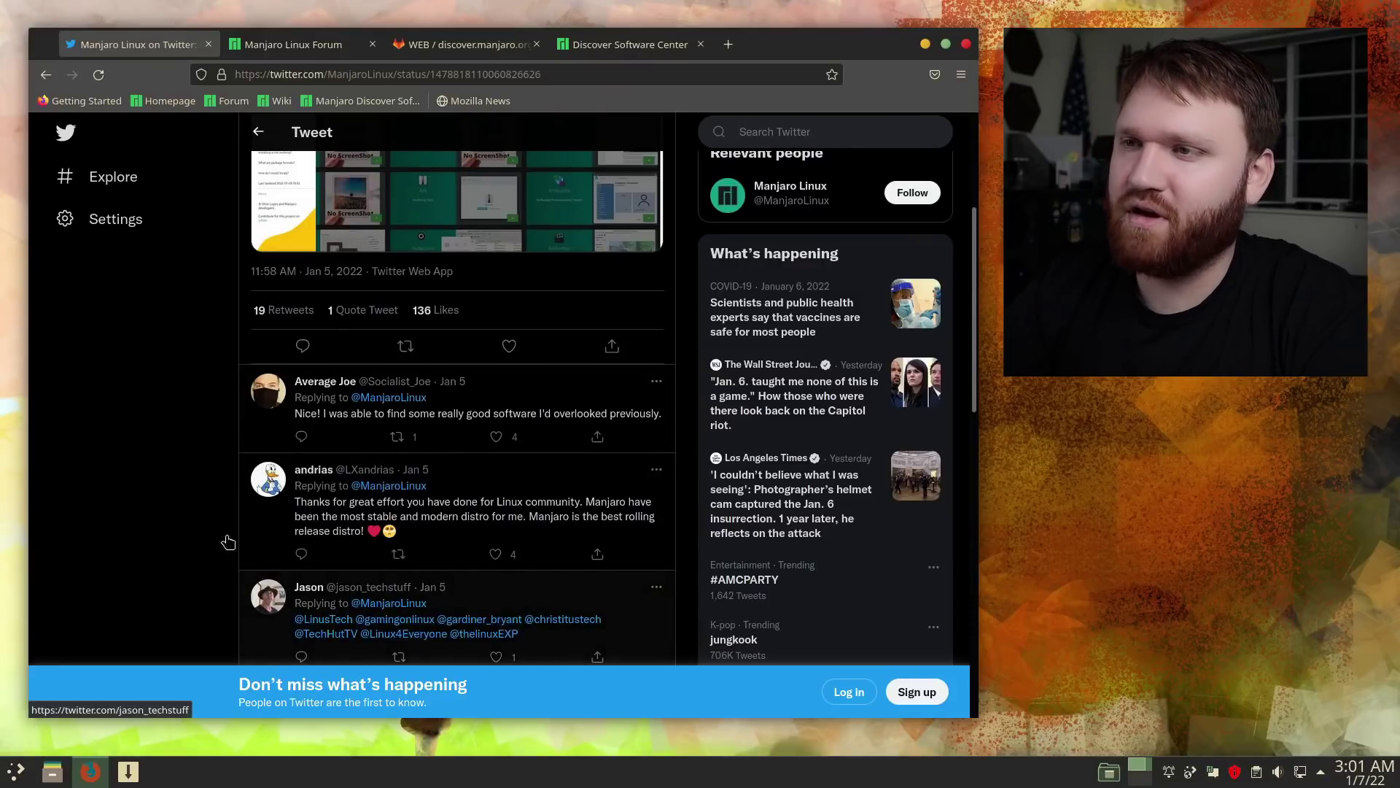
Scroll up to read Manjaro's tweet announcing the relaunched Web-Software-Center.
{"action": "scroll", "coordinate": [93, 431], "scroll_direction": "up", "scroll_amount": 3}
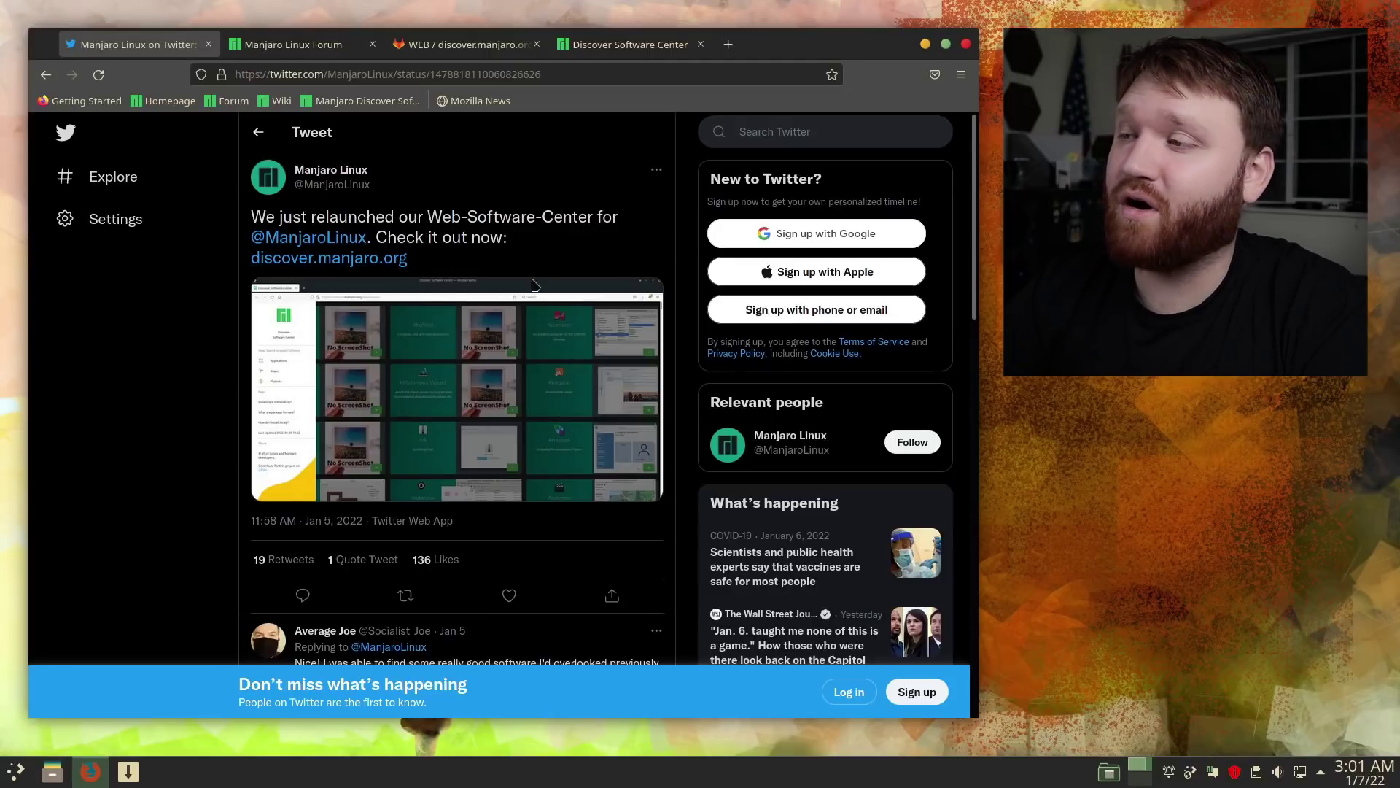
Search the Manjaro Forum for 'discover' and open the discover.manjaro.org feedback category.
{"action": "left_click", "coordinate": [282, 47]}
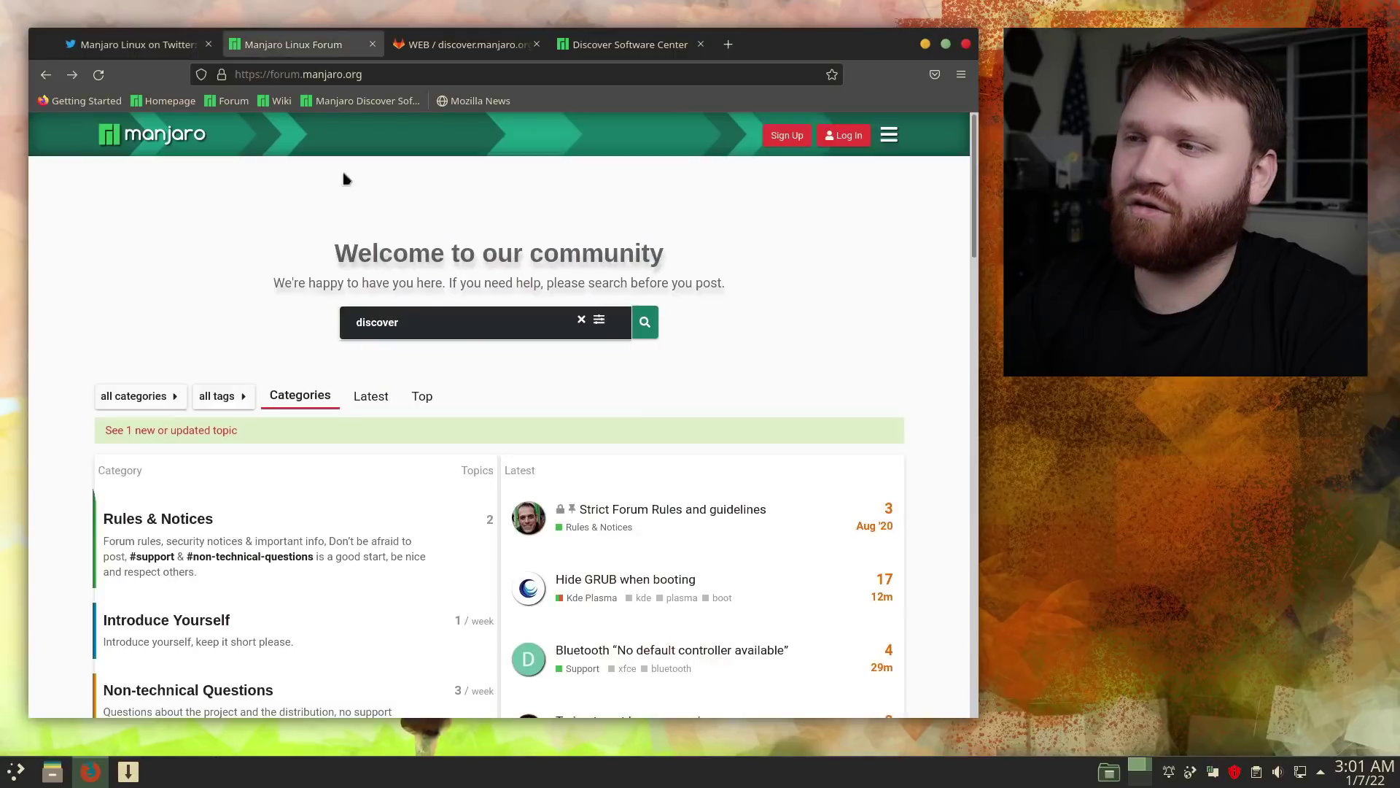
{"action": "left_click", "coordinate": [419, 325]}
{"action": "type", "text": "discover"}
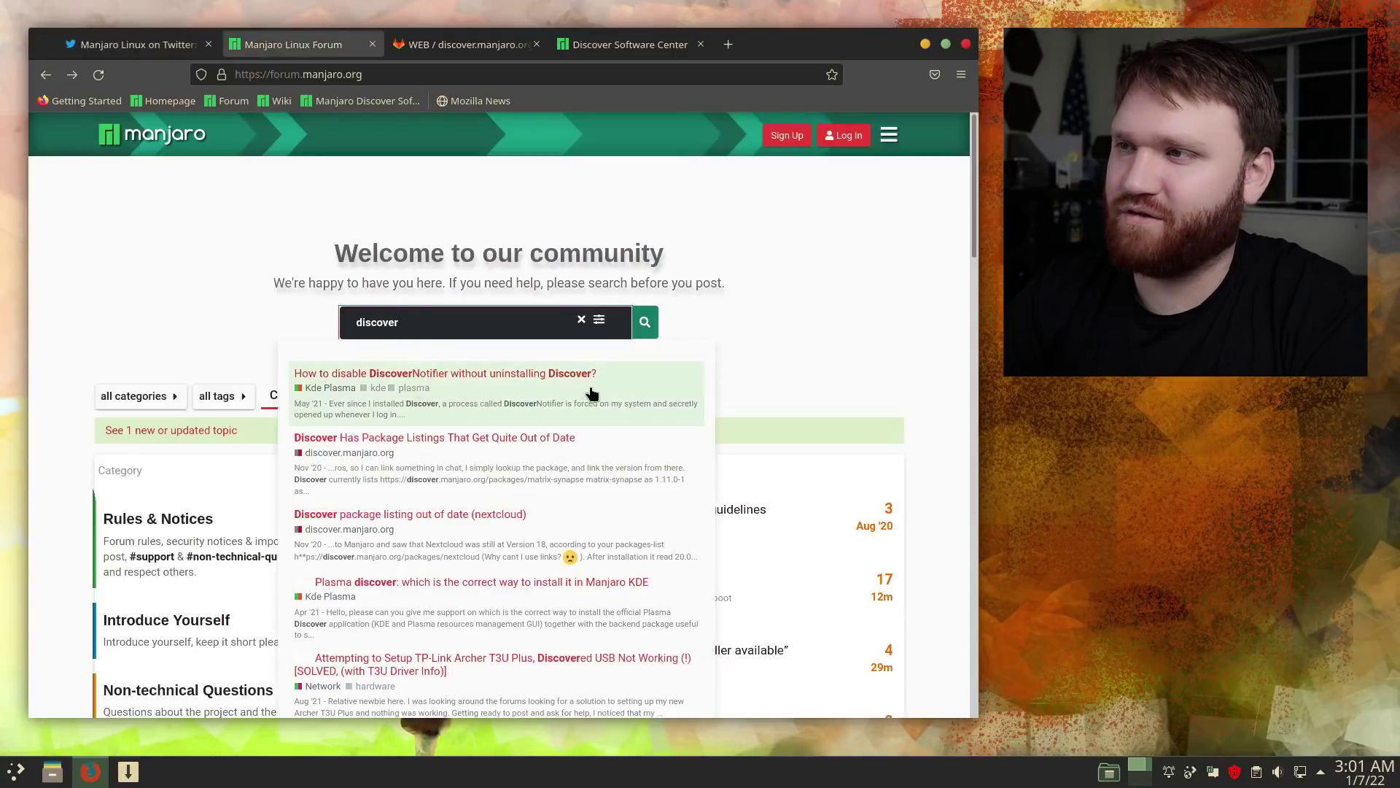
{"action": "scroll", "coordinate": [481, 586], "scroll_direction": "down", "scroll_amount": 3}
{"action": "scroll", "coordinate": [481, 586], "scroll_direction": "up", "scroll_amount": 3}
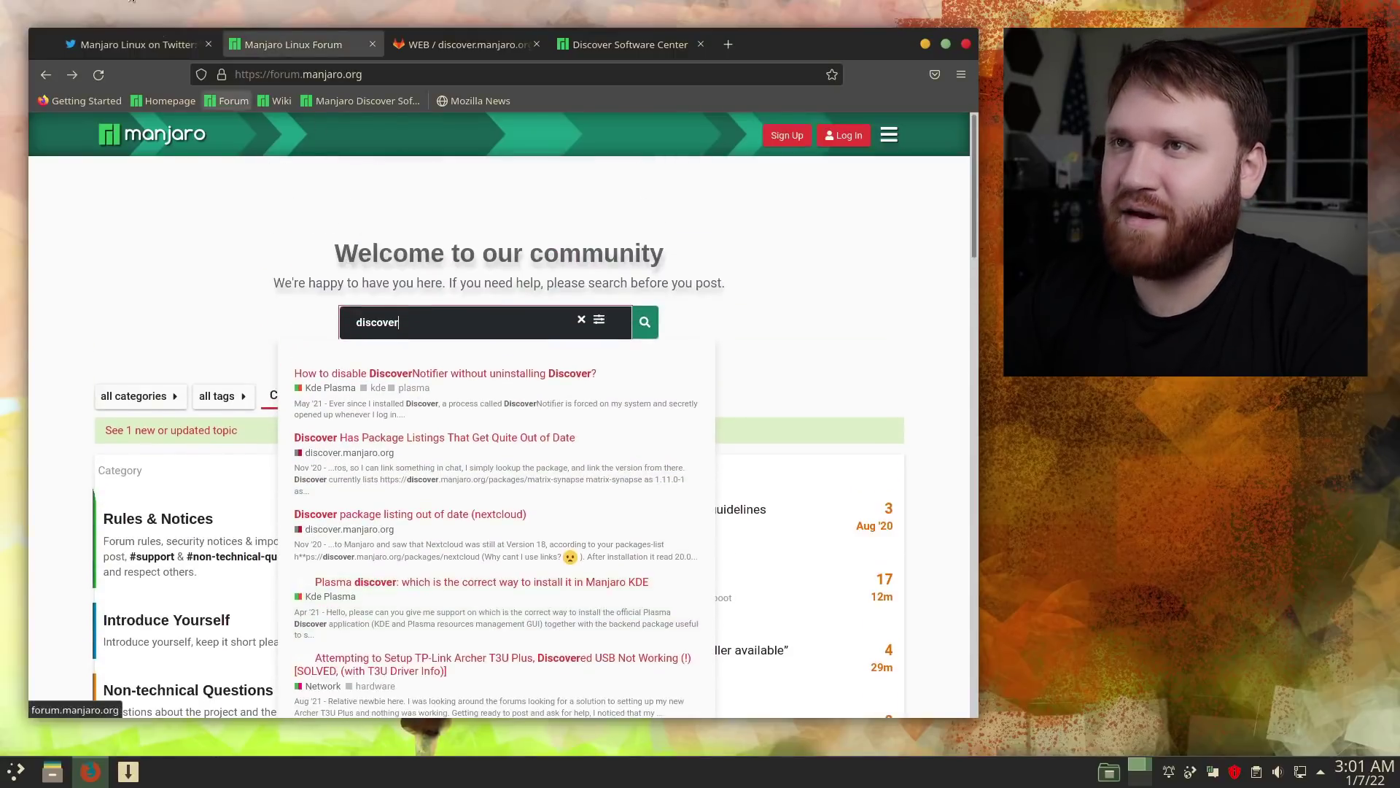
{"action": "left_click", "coordinate": [110, 45]}
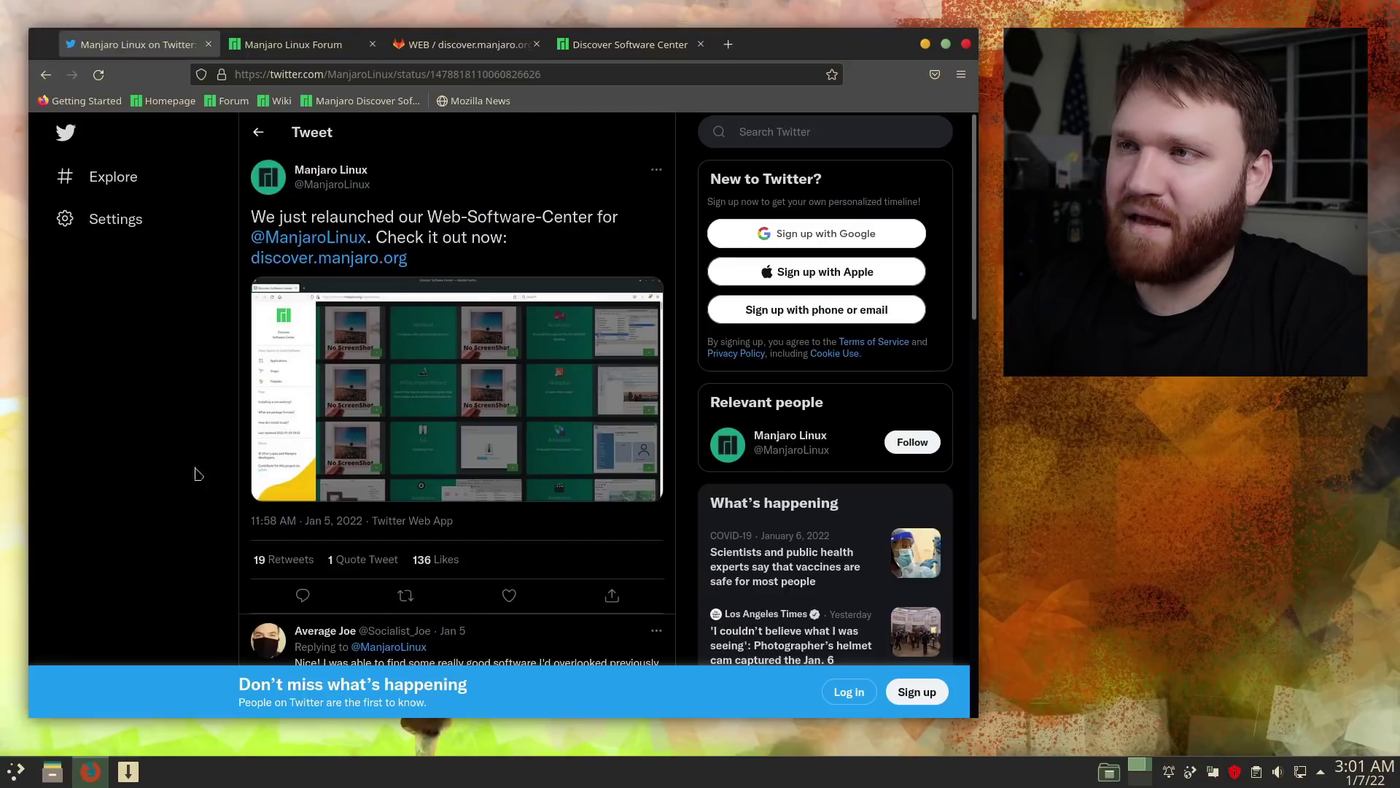
{"action": "left_click", "coordinate": [288, 48]}
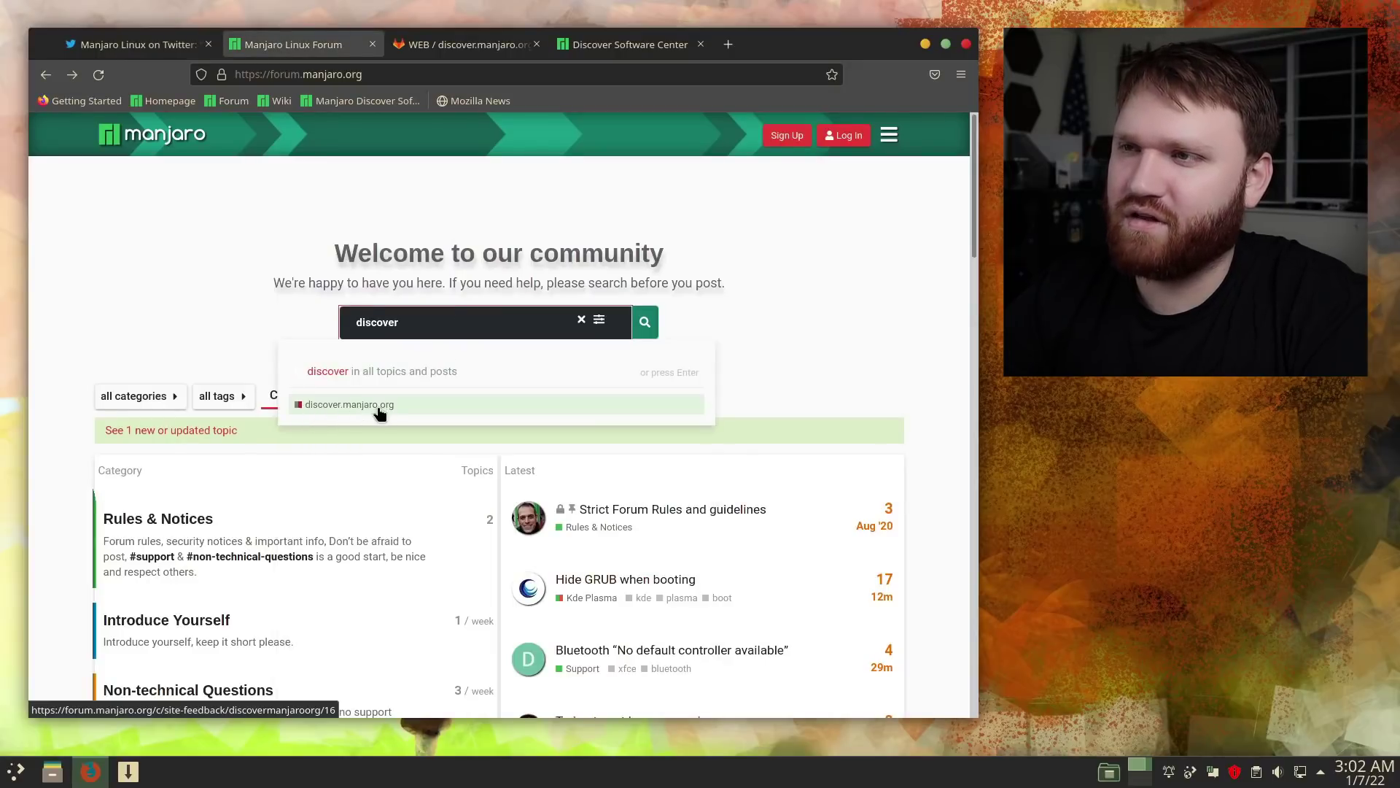
{"action": "left_click", "coordinate": [381, 409]}
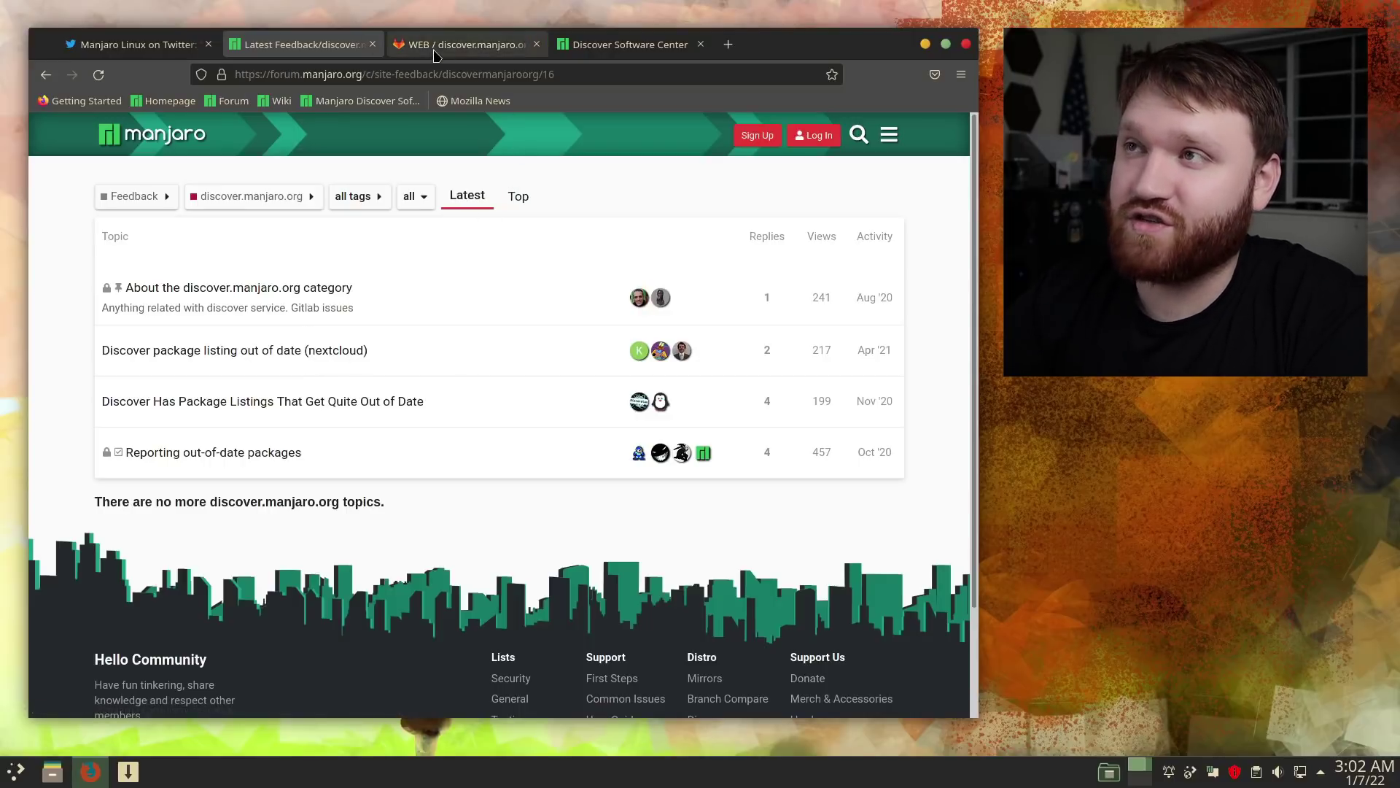
Browse the GitLab repository into src/discover, then close the Twitter and Latest Feedback pages.
{"action": "left_click", "coordinate": [473, 48]}
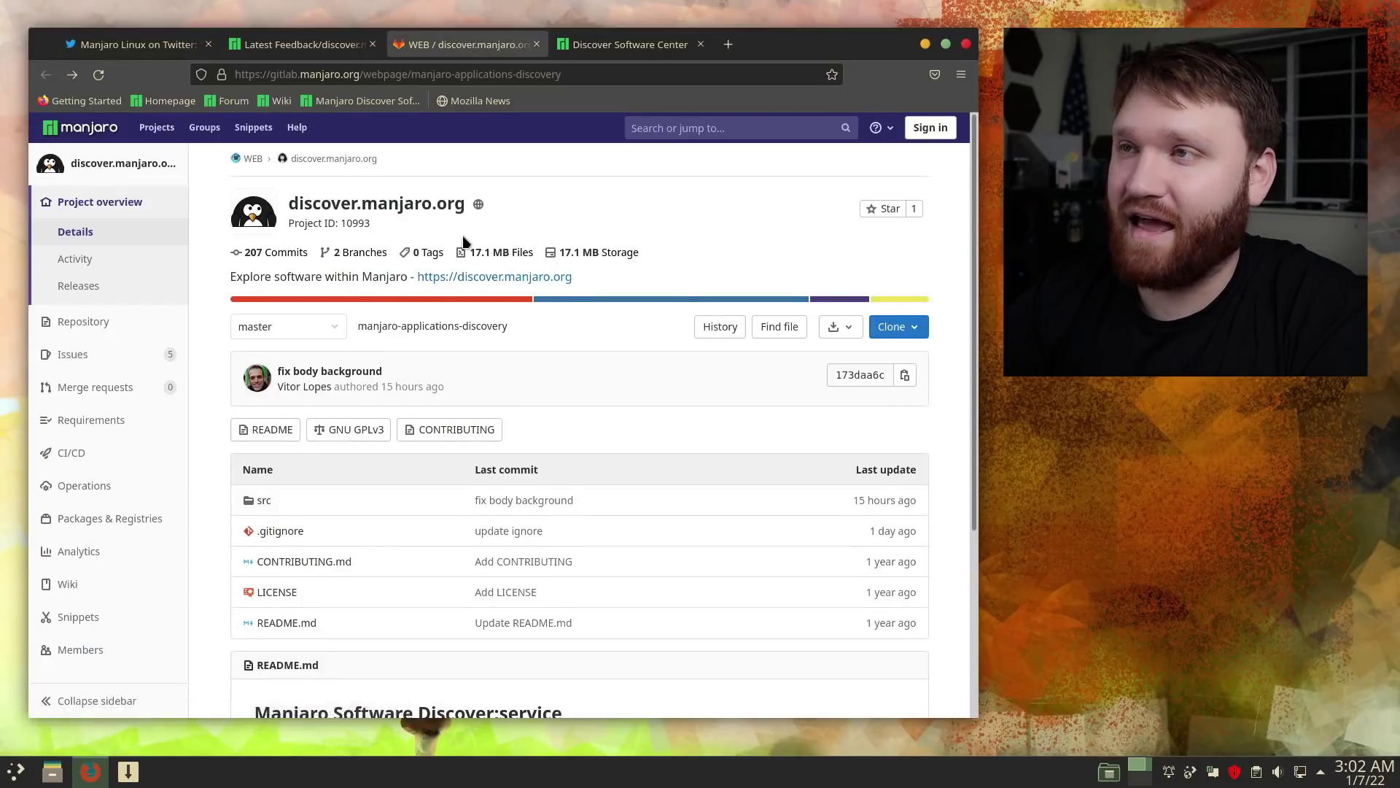
{"action": "scroll", "coordinate": [463, 240], "scroll_direction": "down", "scroll_amount": 3}
{"action": "scroll", "coordinate": [463, 240], "scroll_direction": "up", "scroll_amount": 1}
{"action": "scroll", "coordinate": [463, 240], "scroll_direction": "down", "scroll_amount": 1}
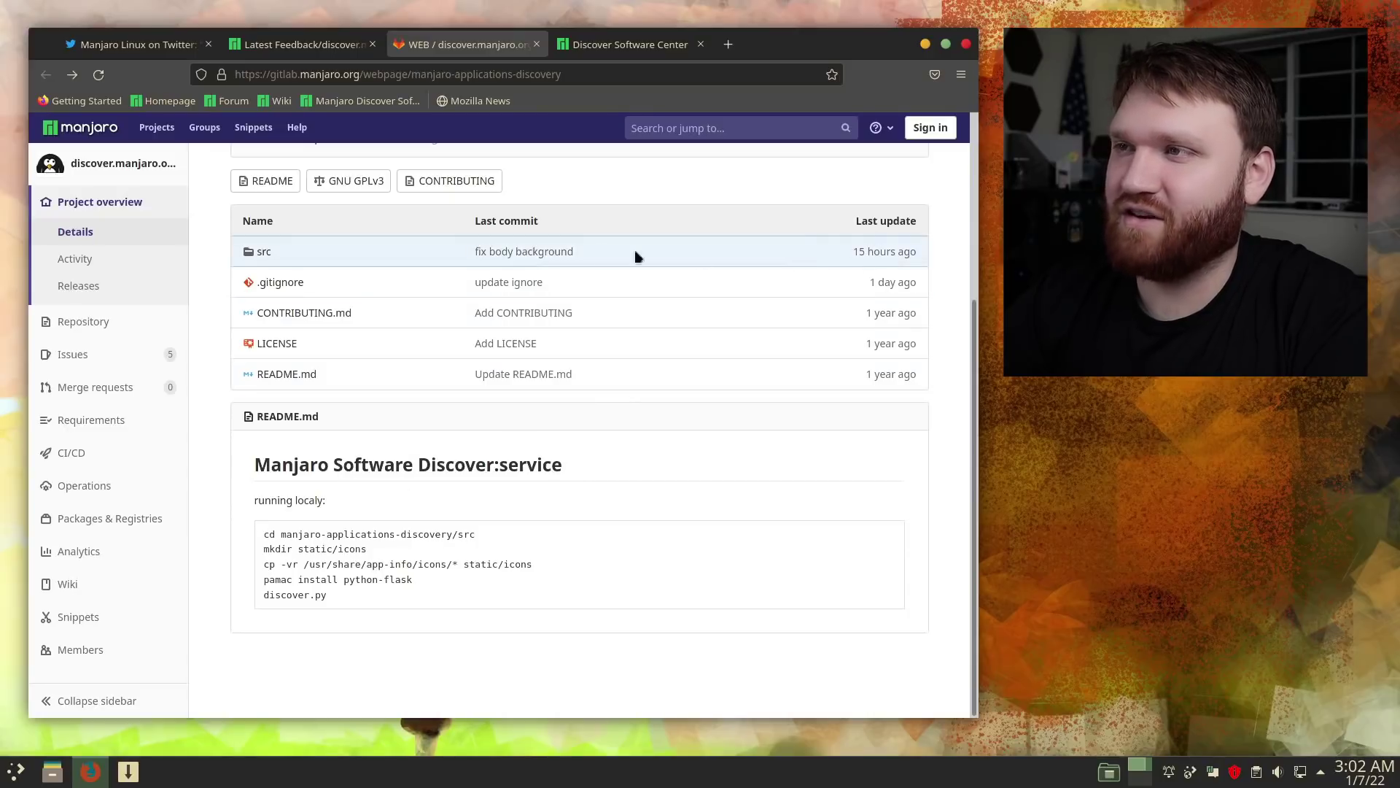
{"action": "left_click", "coordinate": [248, 252]}
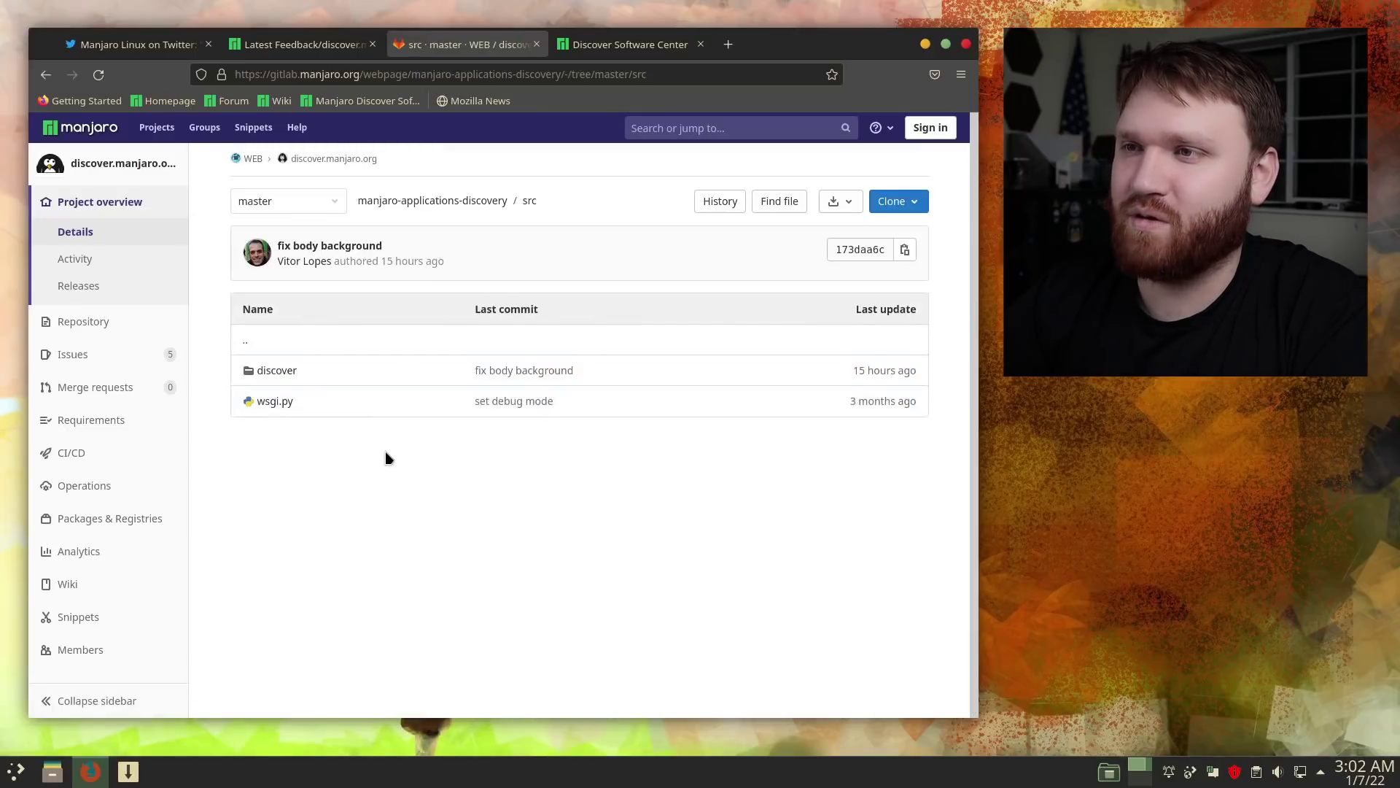
{"action": "left_click", "coordinate": [271, 371]}
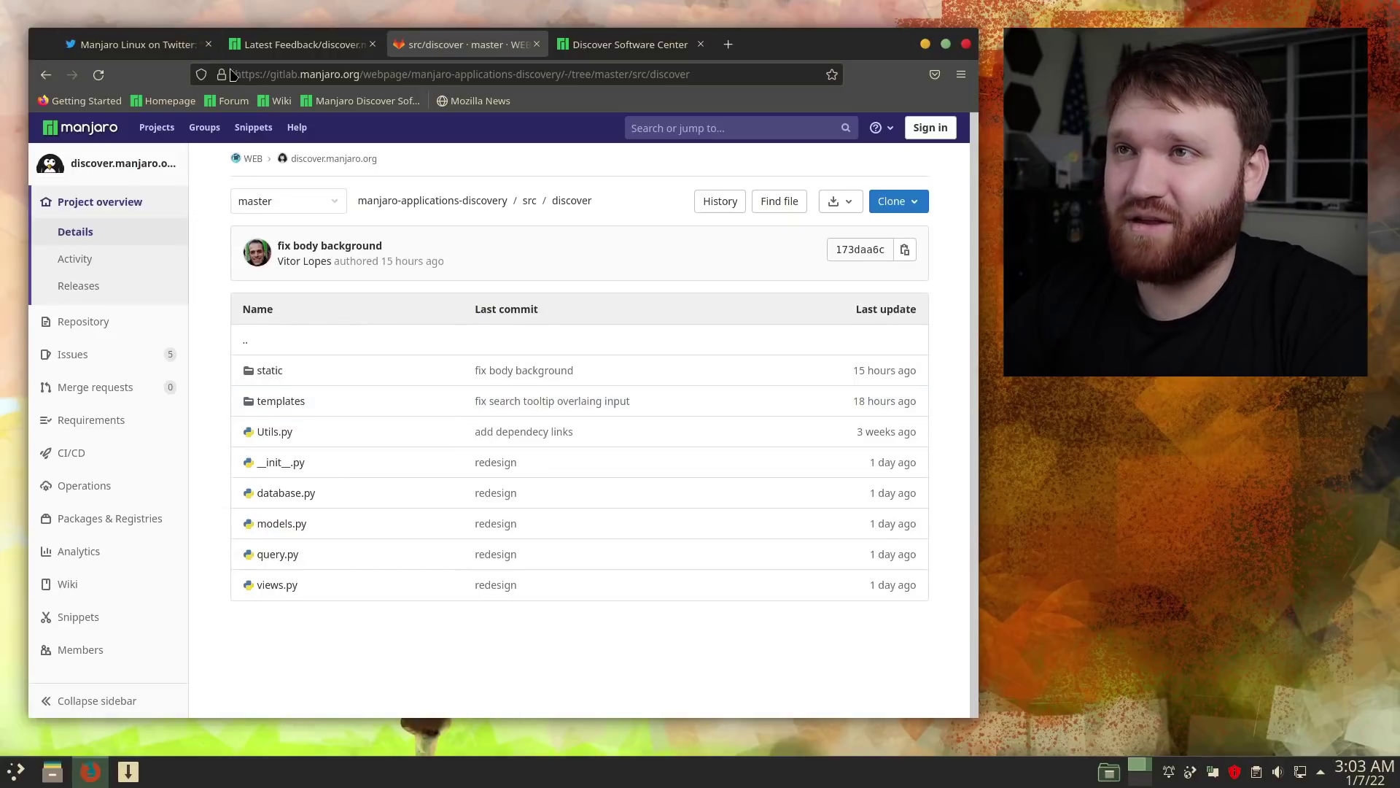
{"action": "left_click", "coordinate": [207, 44]}
{"action": "left_click", "coordinate": [208, 44]}
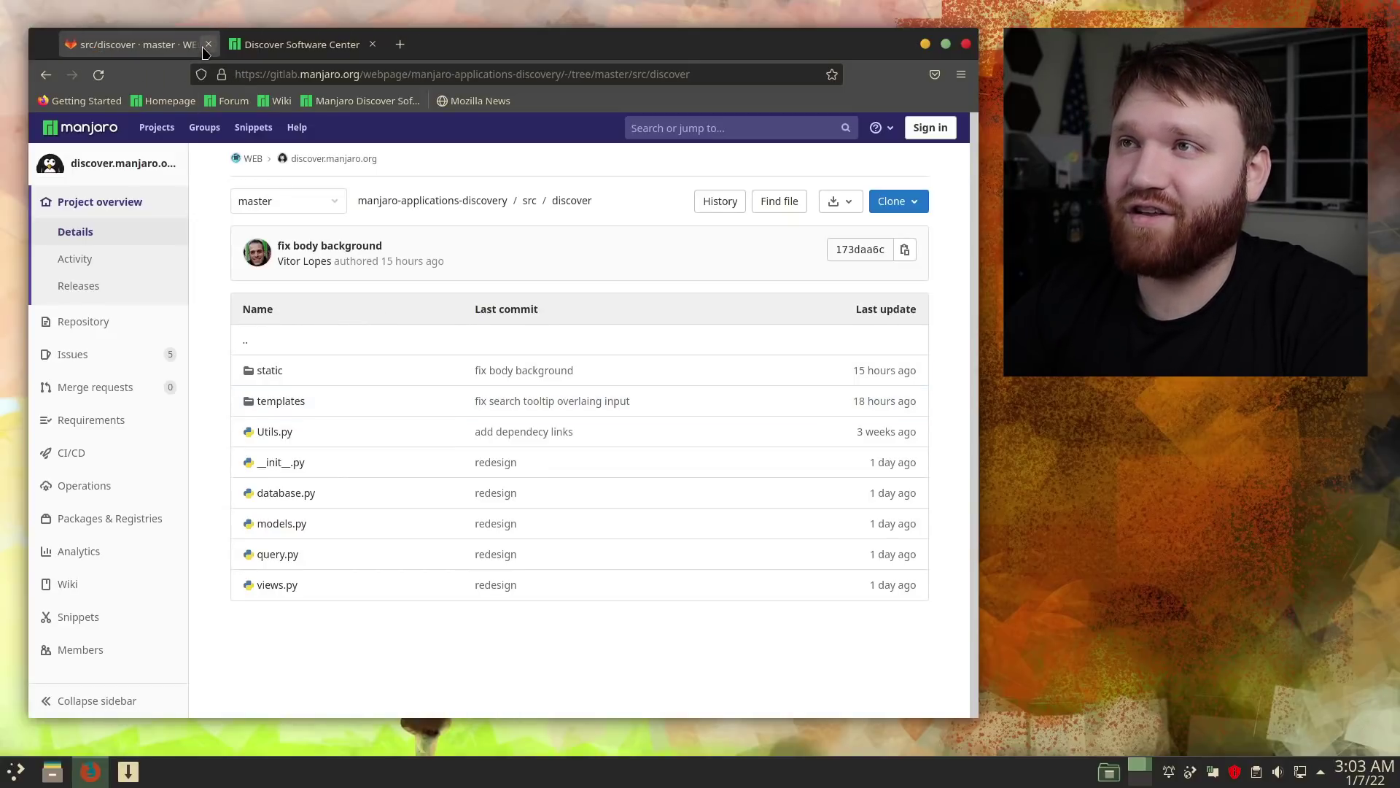
Close the GitLab page and sidebar, then open the Disk Usage Analyzer package page.
{"action": "left_click", "coordinate": [208, 45]}
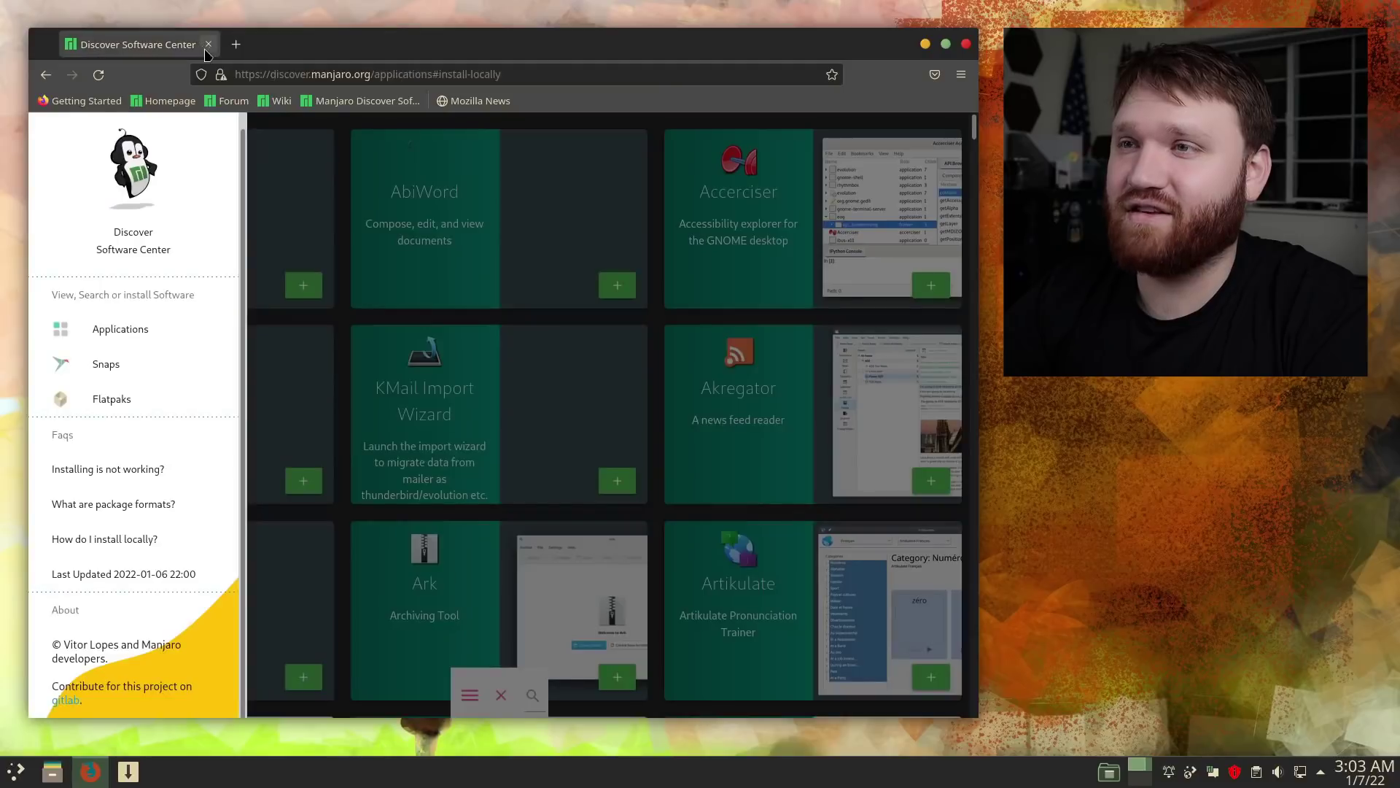
{"action": "left_click", "coordinate": [339, 166]}
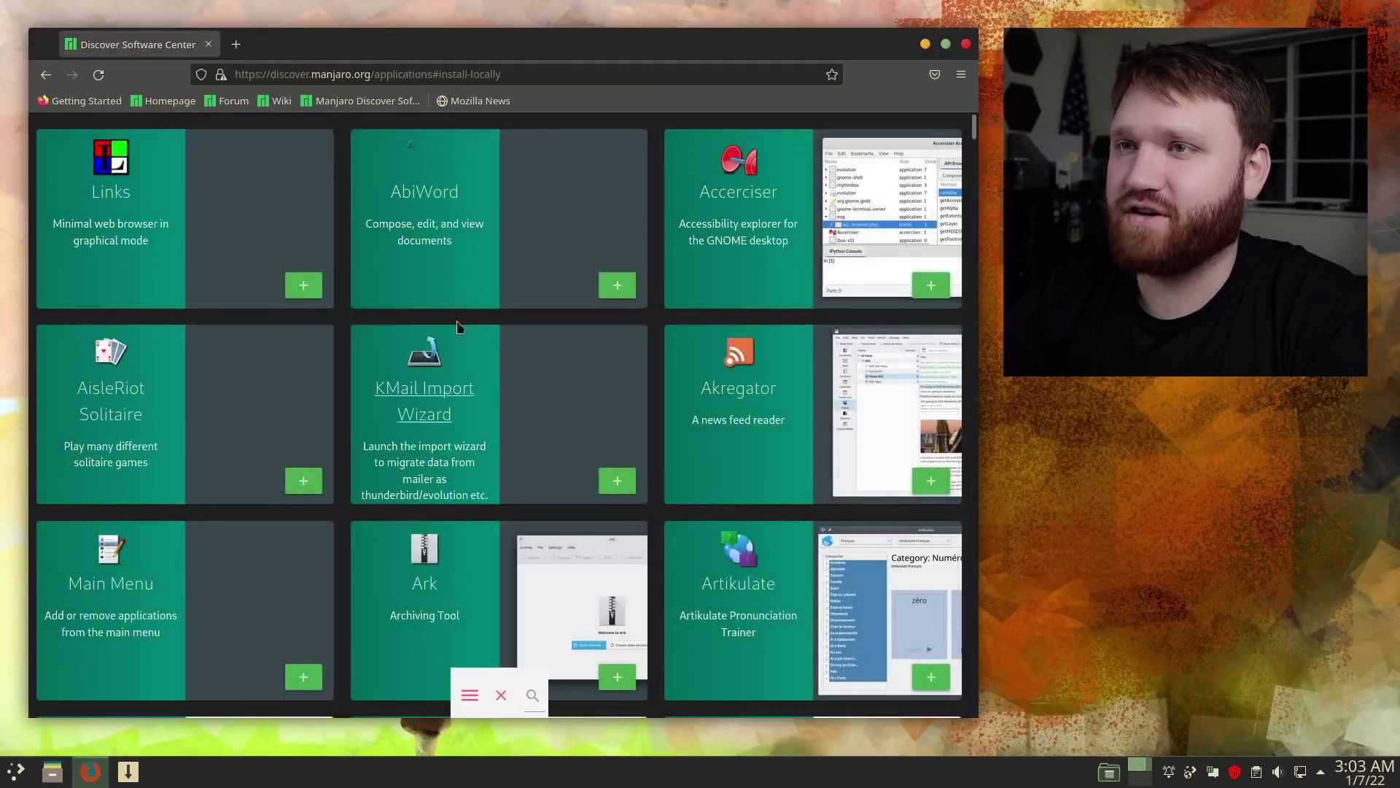
{"action": "scroll", "coordinate": [446, 321], "scroll_direction": "down", "scroll_amount": 3}
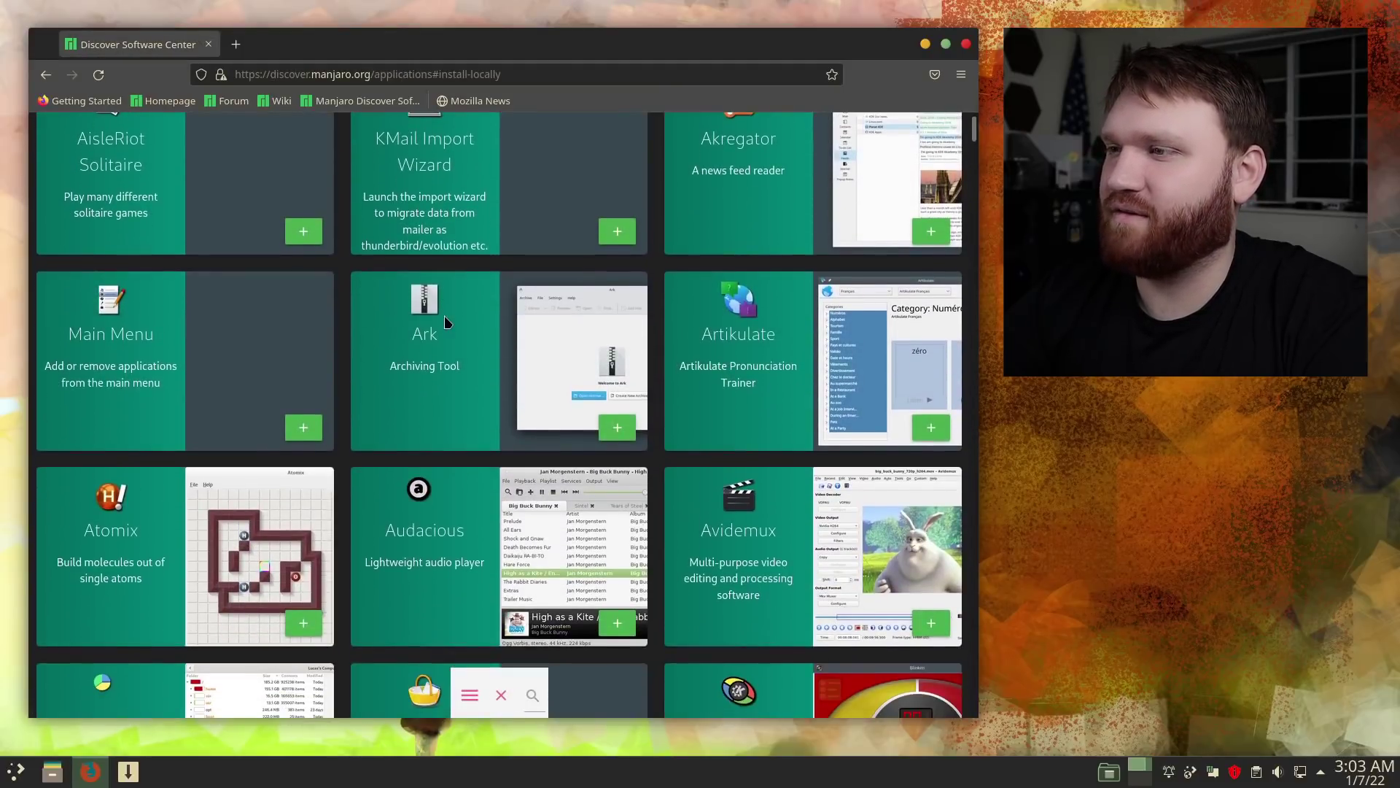
{"action": "scroll", "coordinate": [444, 318], "scroll_direction": "down", "scroll_amount": 4}
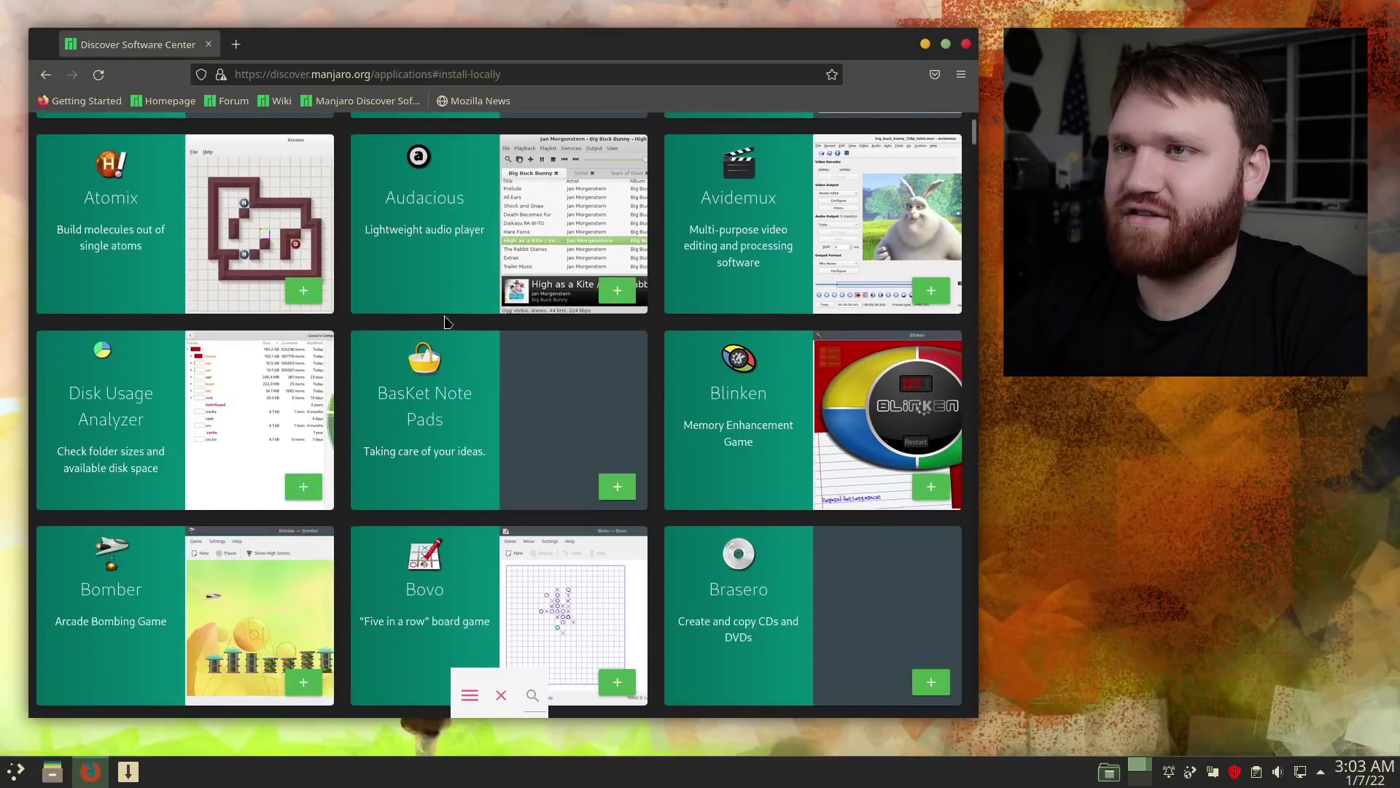
{"action": "left_click", "coordinate": [106, 400]}
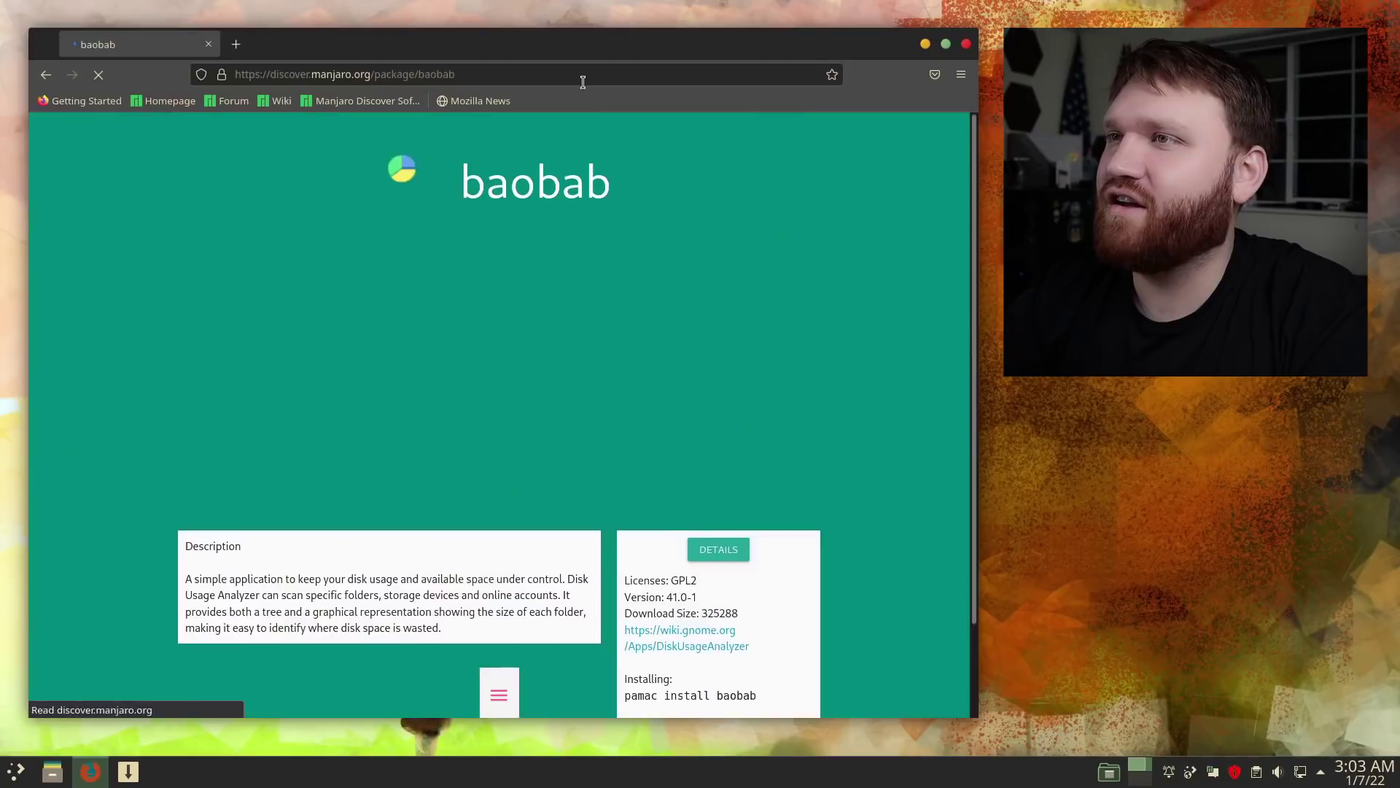
Look through the baobab page, flipping to the Devices & Locations screenshot and back.
{"action": "scroll", "coordinate": [496, 413], "scroll_direction": "down", "scroll_amount": 1}
{"action": "scroll", "coordinate": [573, 302], "scroll_direction": "up", "scroll_amount": 1}
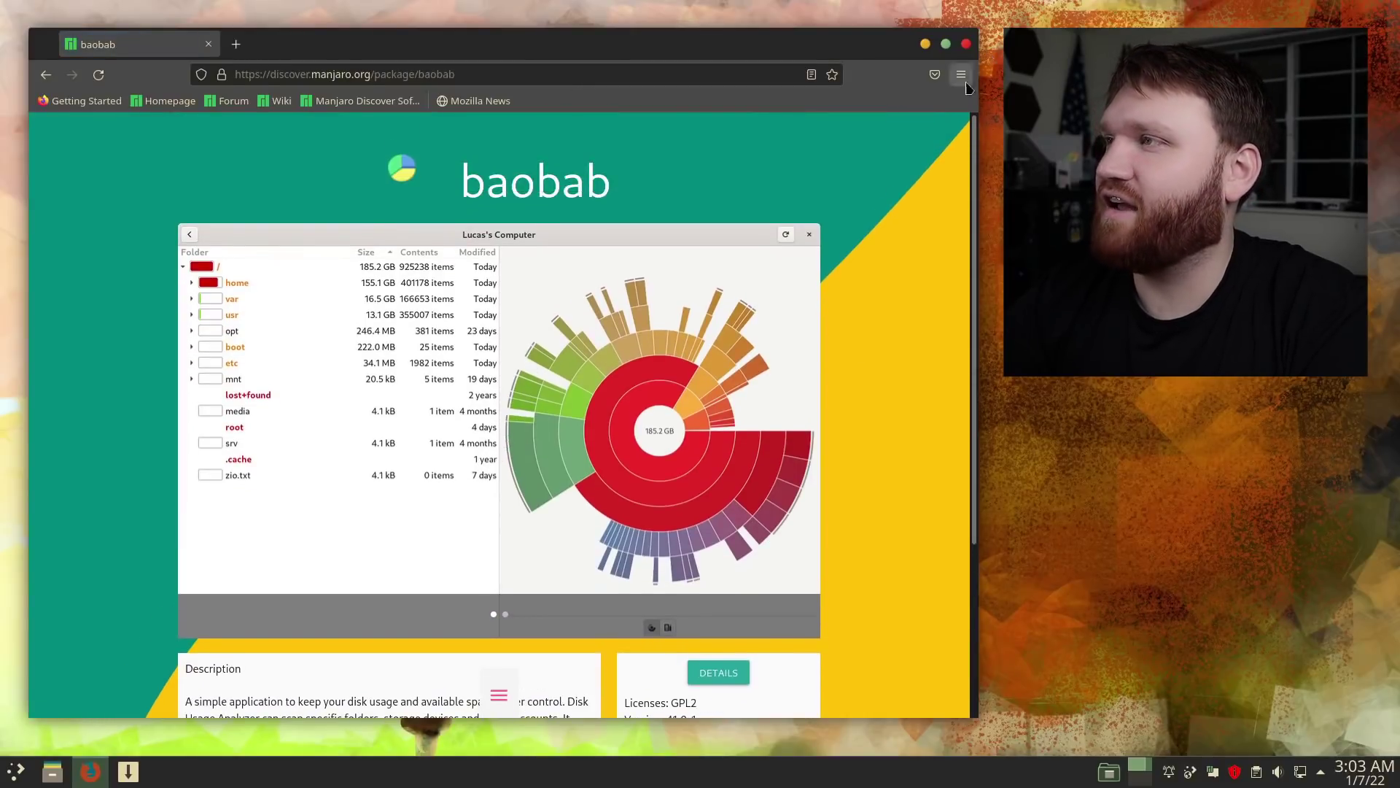
{"action": "scroll", "coordinate": [593, 351], "scroll_direction": "down", "scroll_amount": 1}
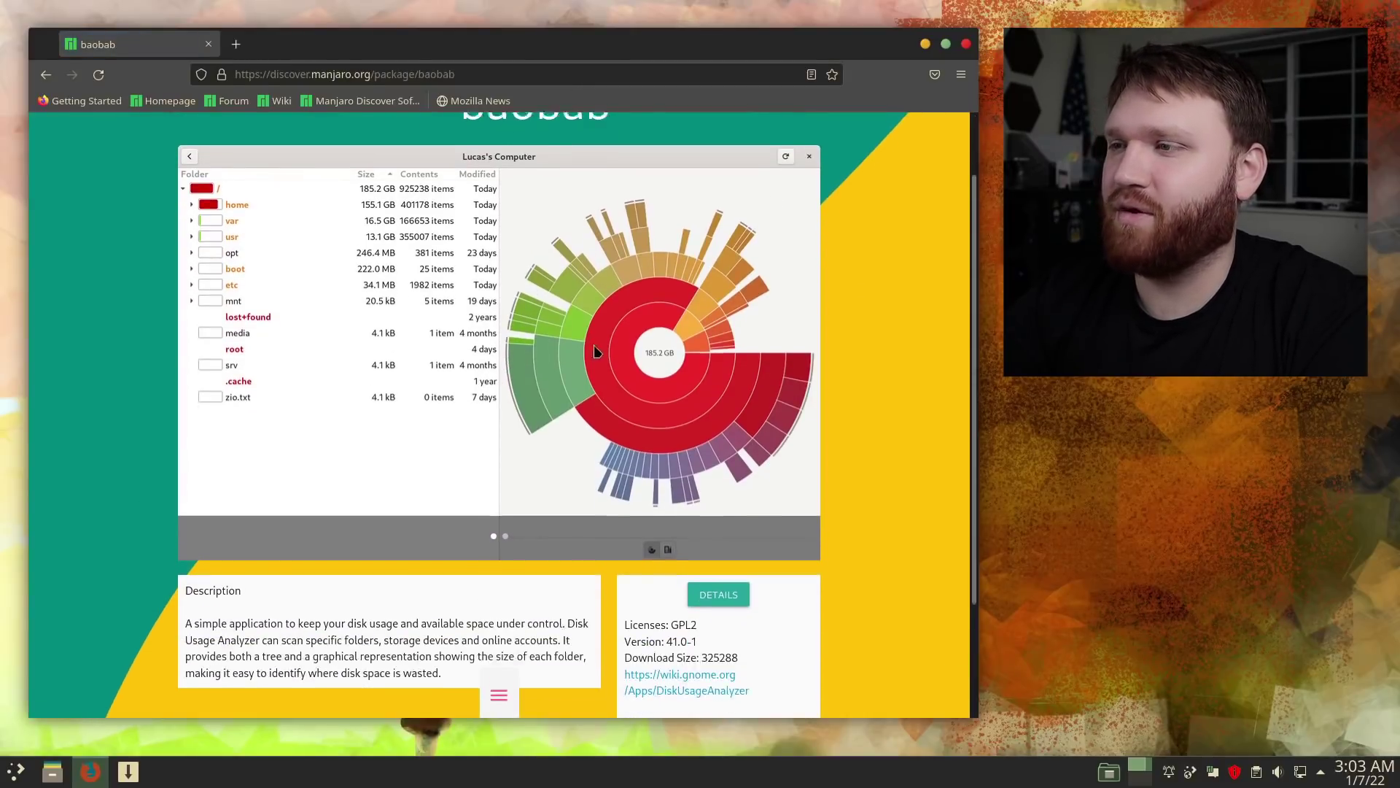
{"action": "left_click", "coordinate": [505, 532]}
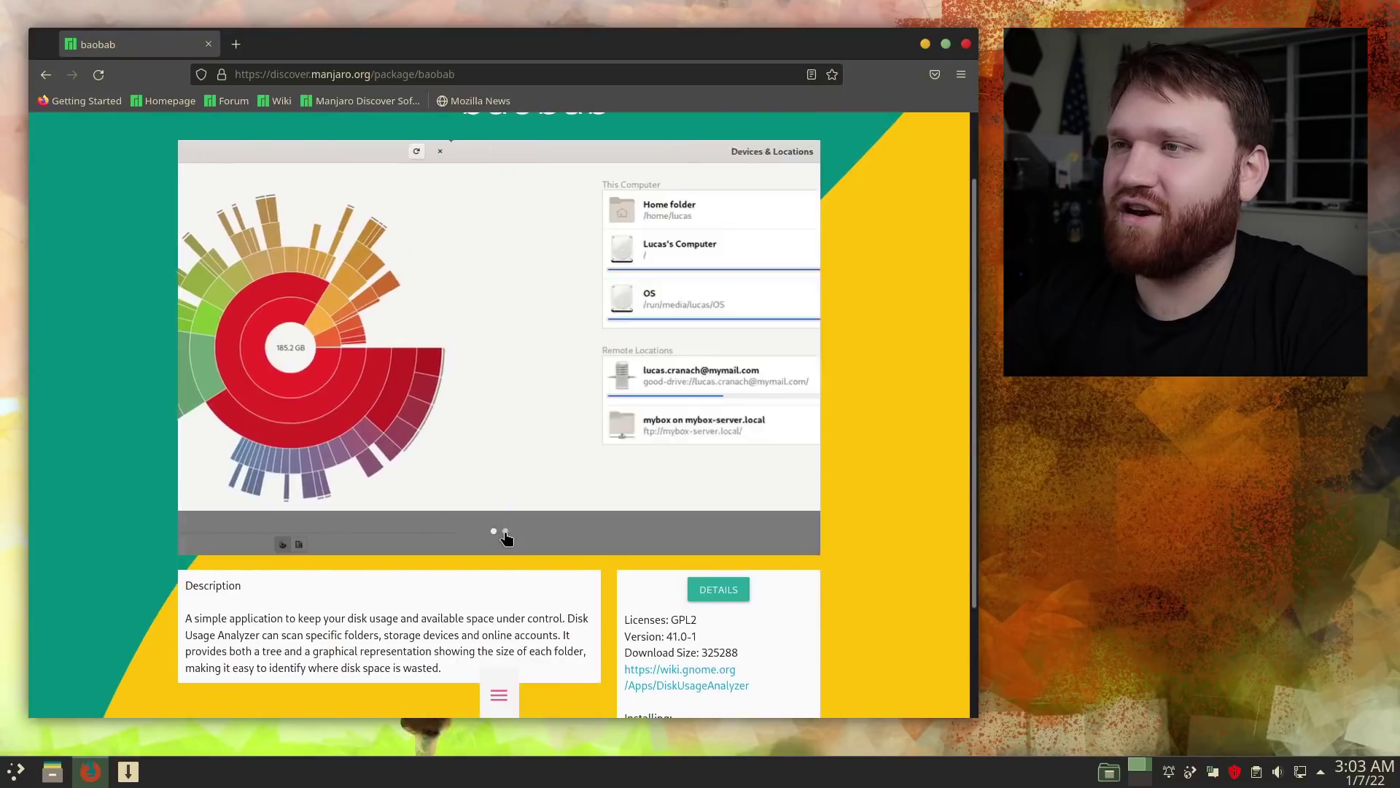
{"action": "left_click", "coordinate": [495, 532]}
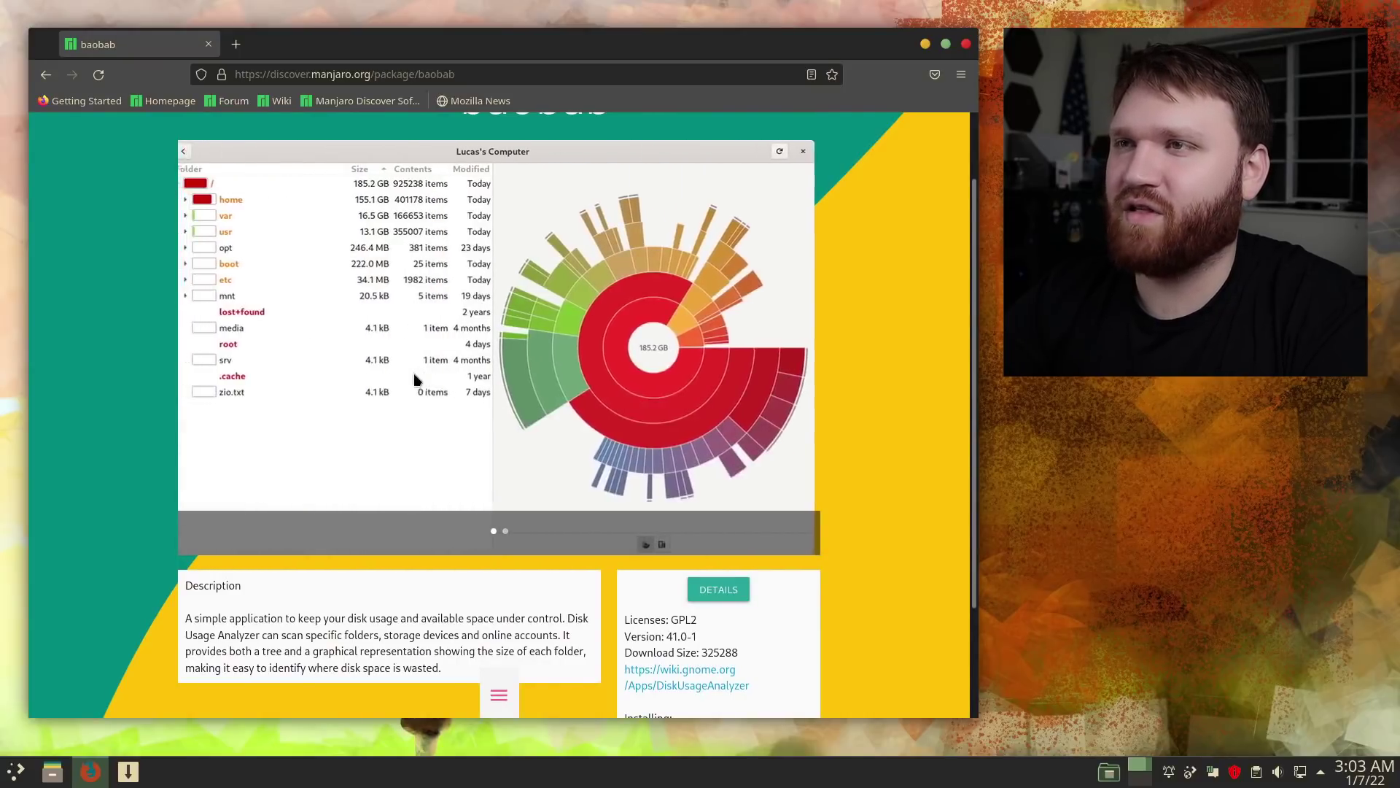
{"action": "scroll", "coordinate": [451, 341], "scroll_direction": "up", "scroll_amount": 1}
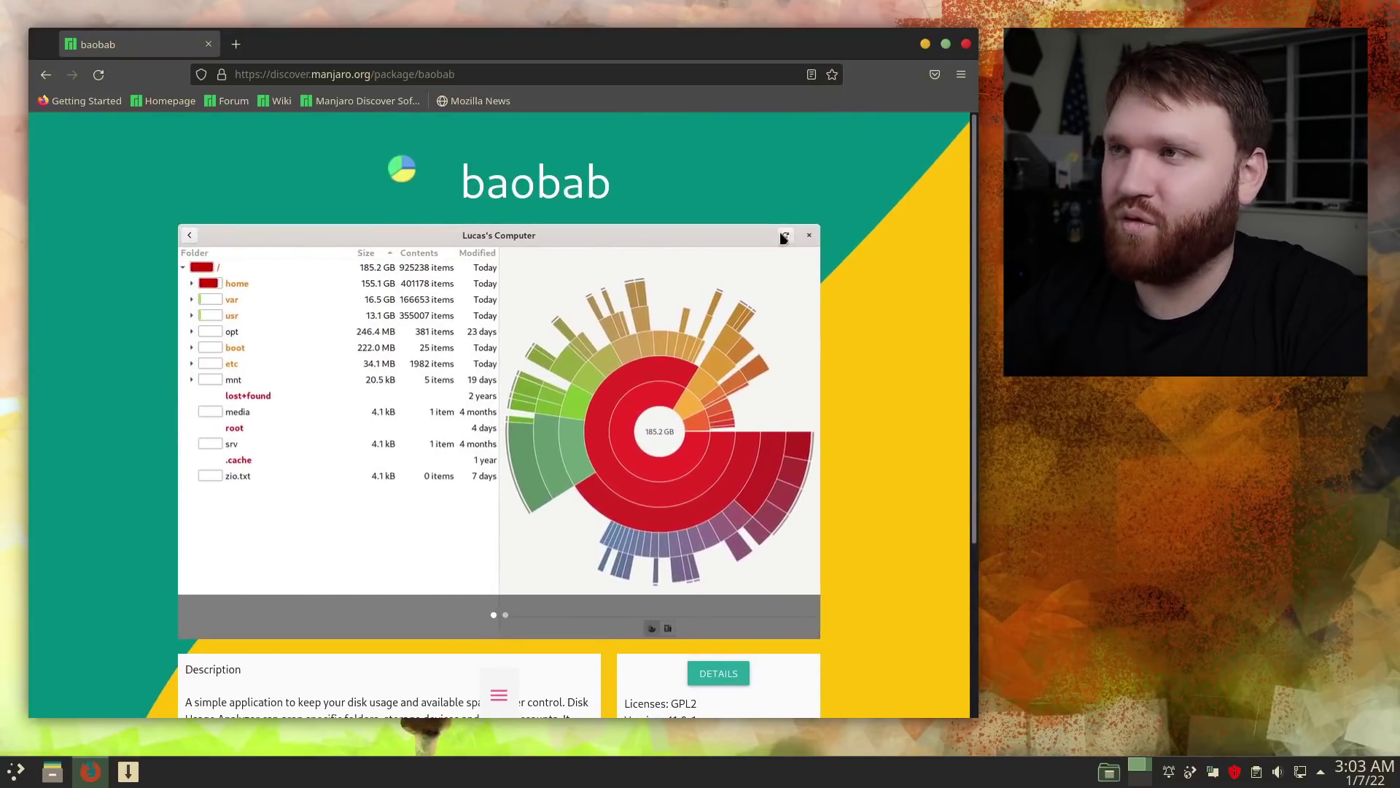
{"action": "right_click", "coordinate": [529, 105]}
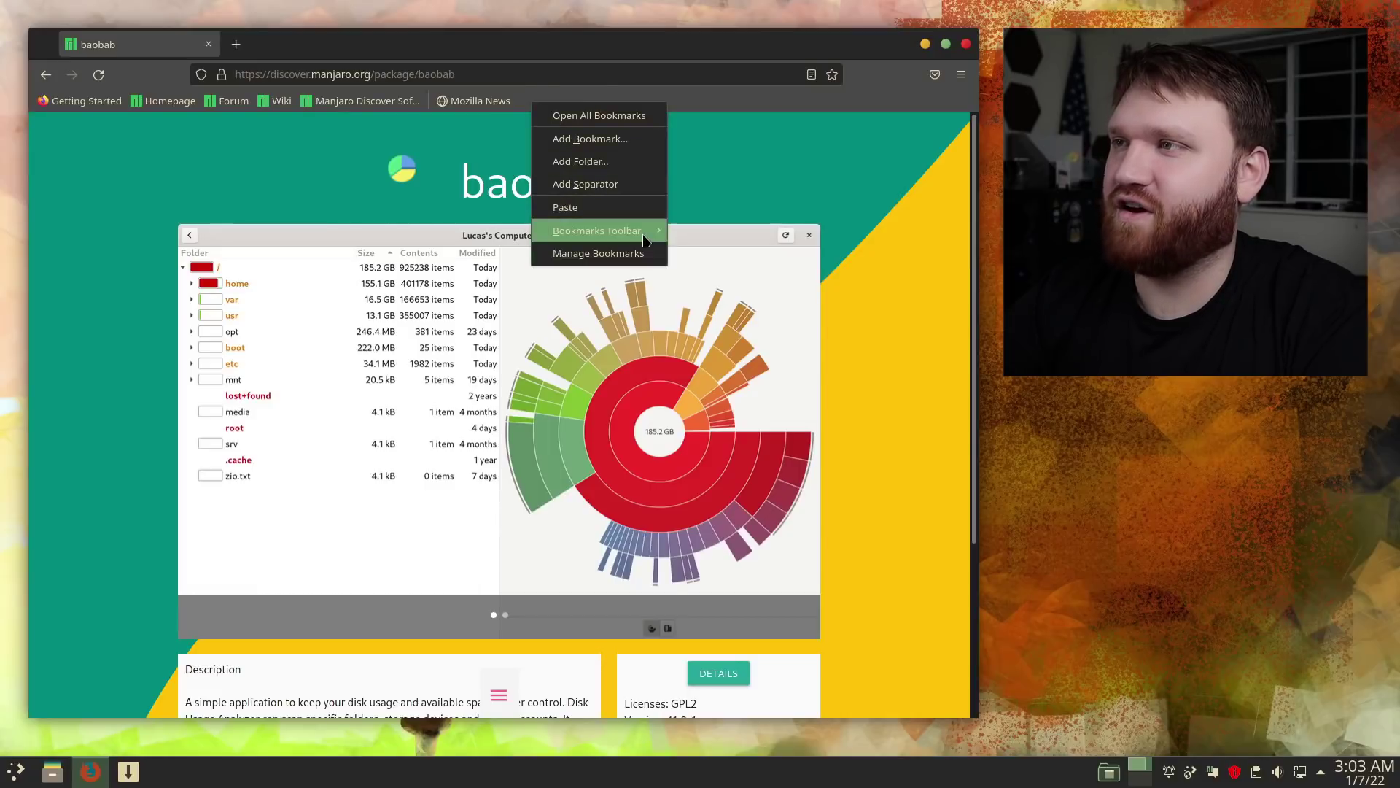
{"action": "mouse_move", "coordinate": [642, 231]}
{"action": "left_click", "coordinate": [729, 256]}
{"action": "scroll", "coordinate": [836, 537], "scroll_direction": "down", "scroll_amount": 5}
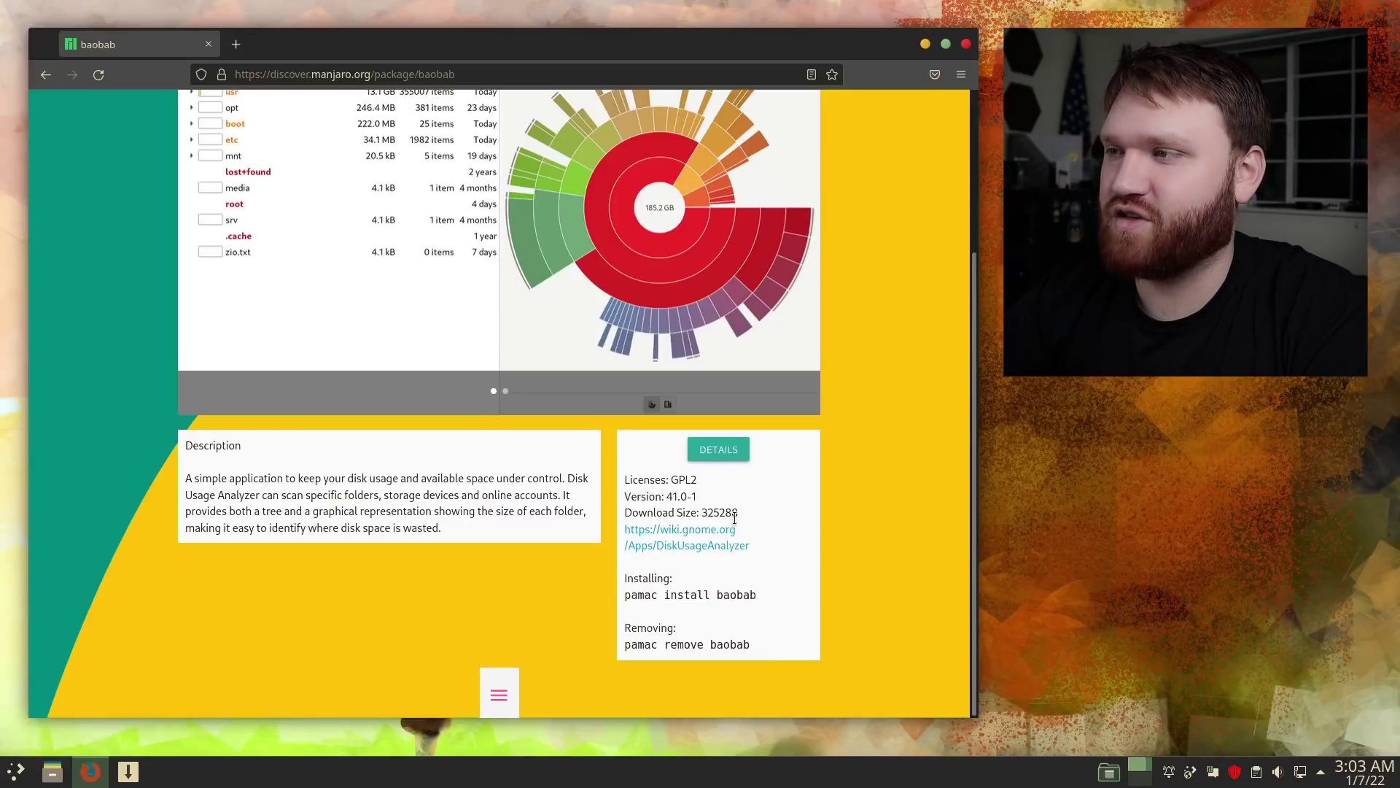
{"action": "left_click_drag", "start_coordinate": [753, 518], "coordinate": [623, 516]}
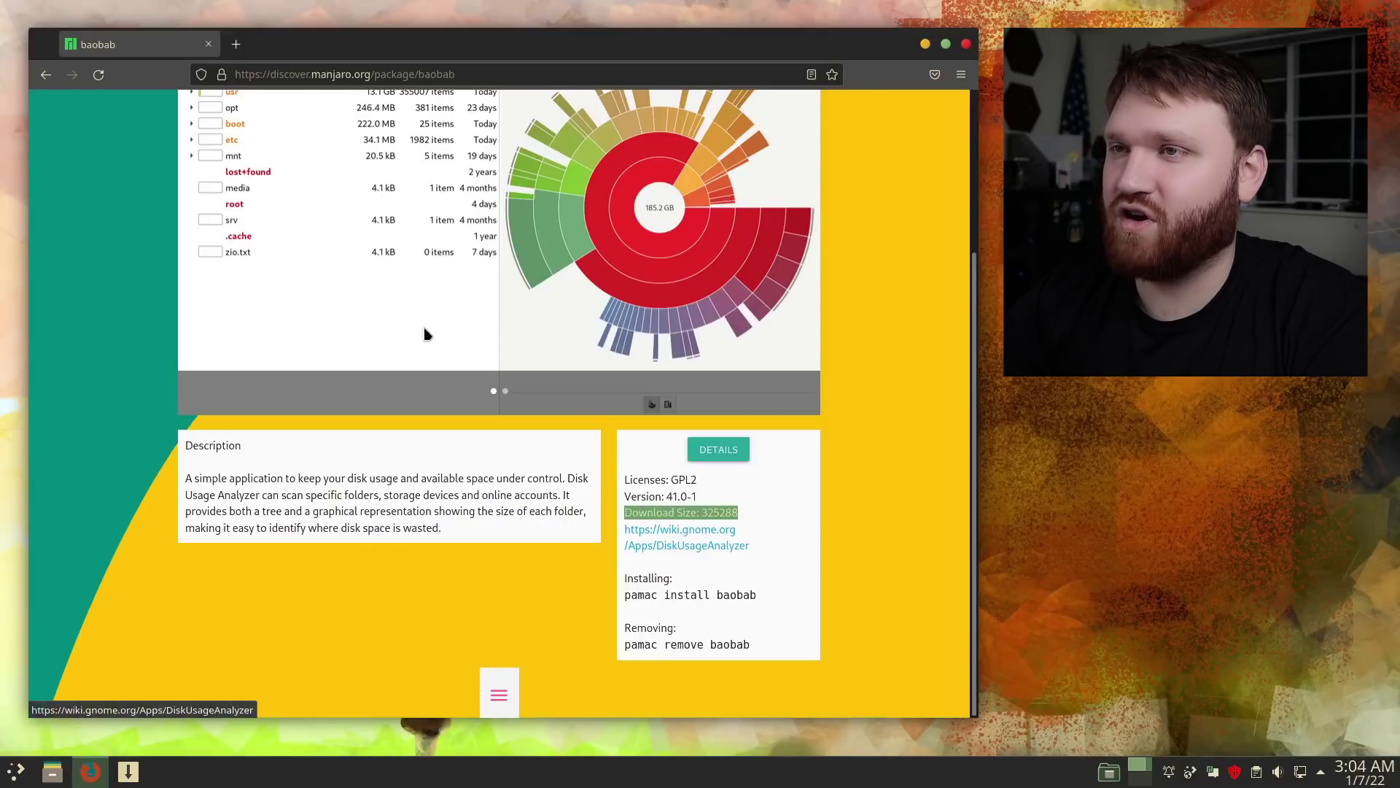
{"action": "scroll", "coordinate": [428, 335], "scroll_direction": "up", "scroll_amount": 3}
{"action": "scroll", "coordinate": [430, 310], "scroll_direction": "down", "scroll_amount": 3}
{"action": "left_click", "coordinate": [757, 629]}
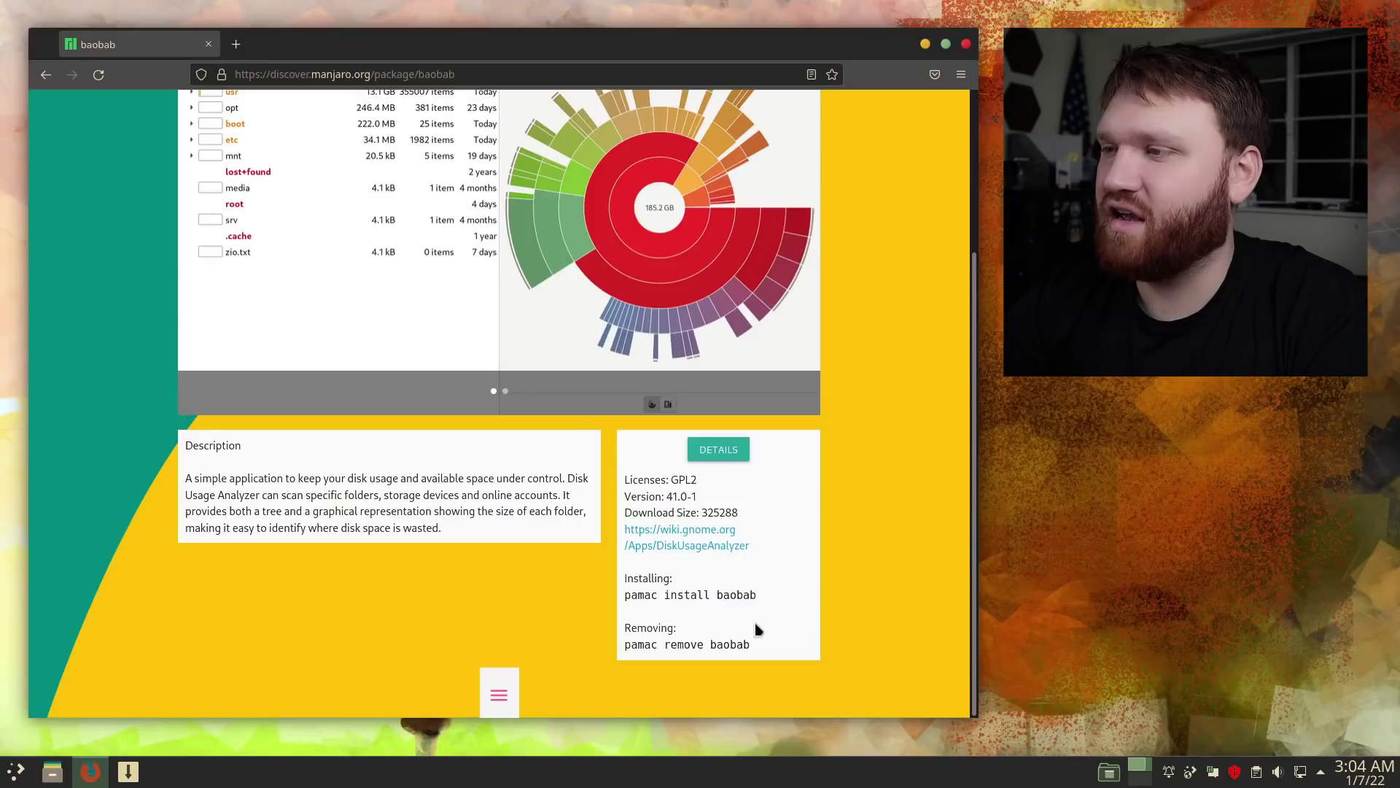
{"action": "left_click_drag", "start_coordinate": [625, 578], "coordinate": [753, 595]}
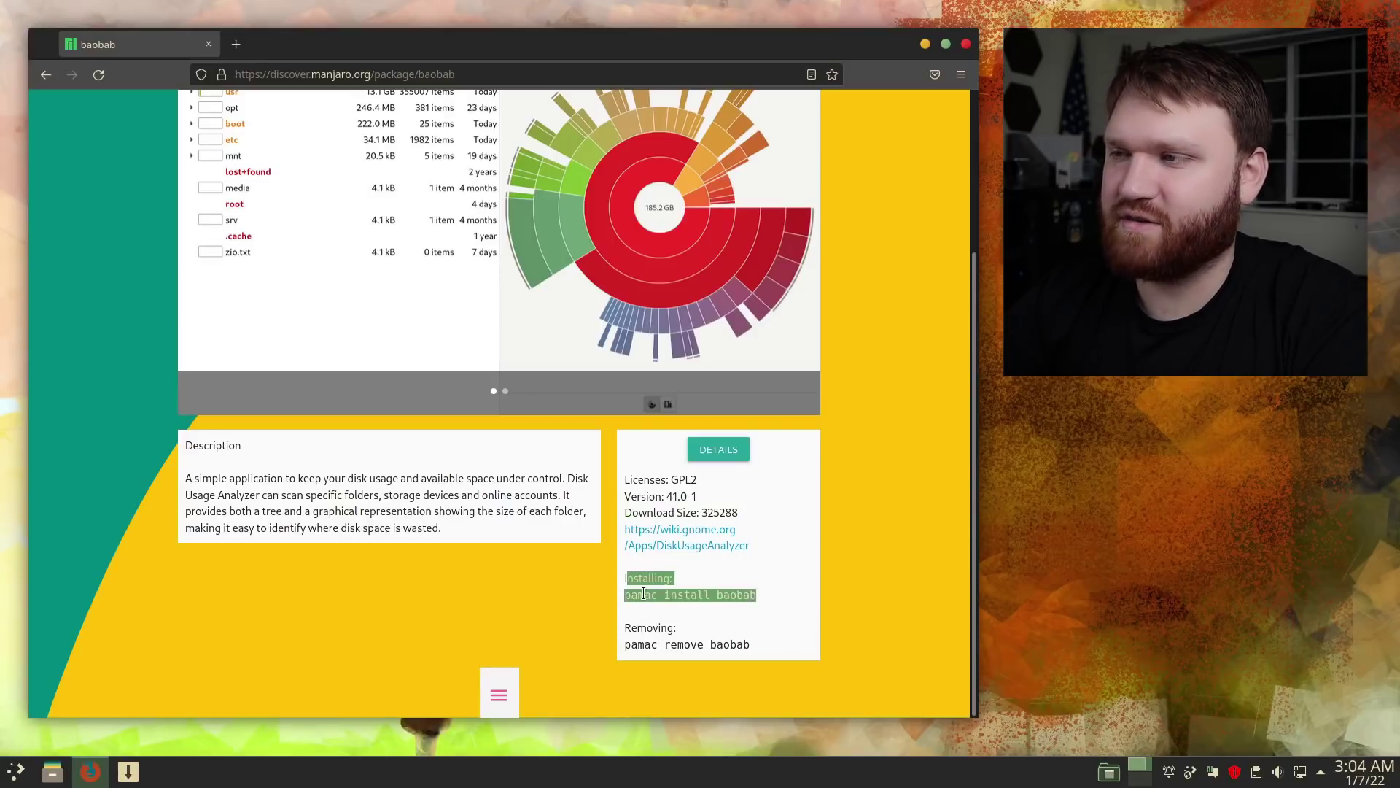
{"action": "left_click_drag", "start_coordinate": [637, 595], "coordinate": [737, 594]}
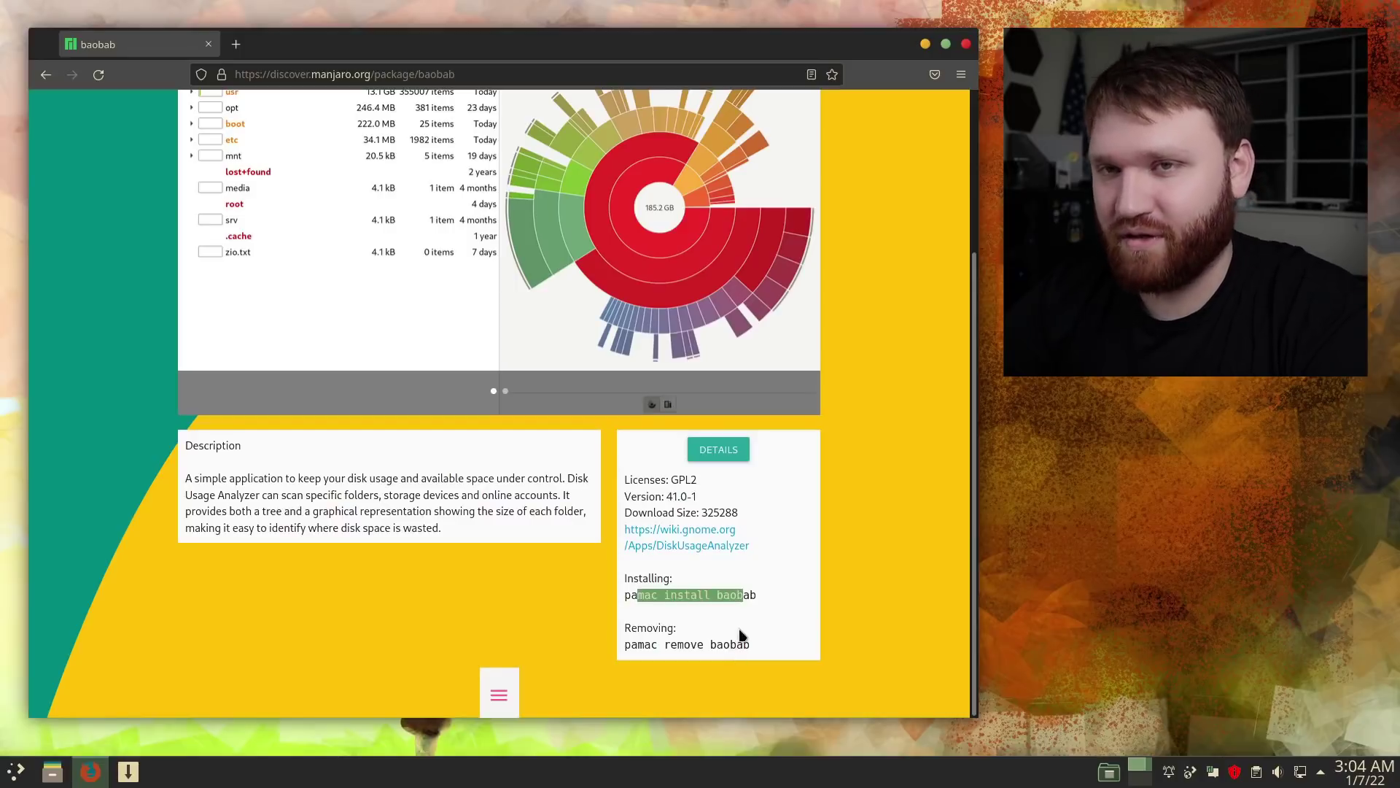
{"action": "left_click", "coordinate": [522, 581]}
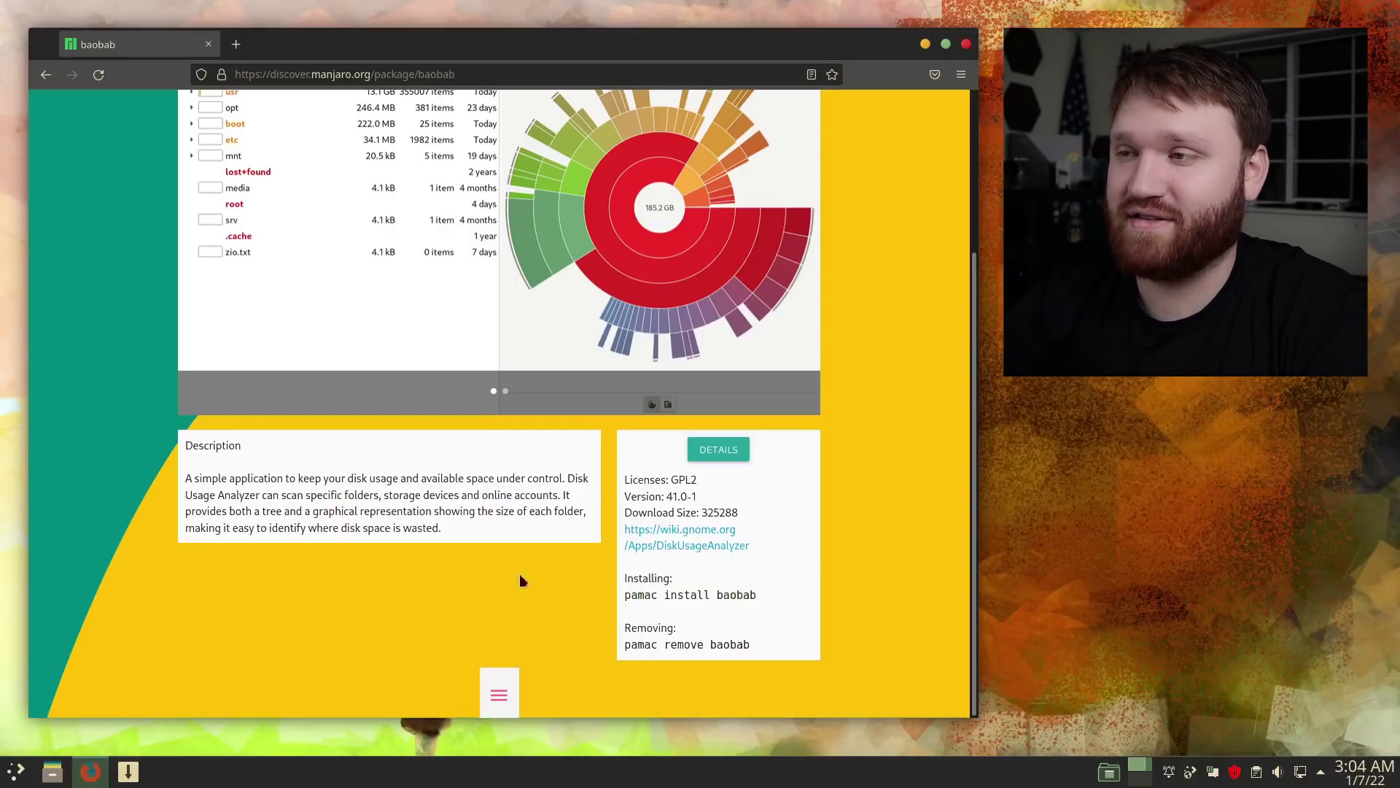
{"action": "scroll", "coordinate": [365, 458], "scroll_direction": "up", "scroll_amount": 3}
{"action": "scroll", "coordinate": [366, 460], "scroll_direction": "down", "scroll_amount": 2}
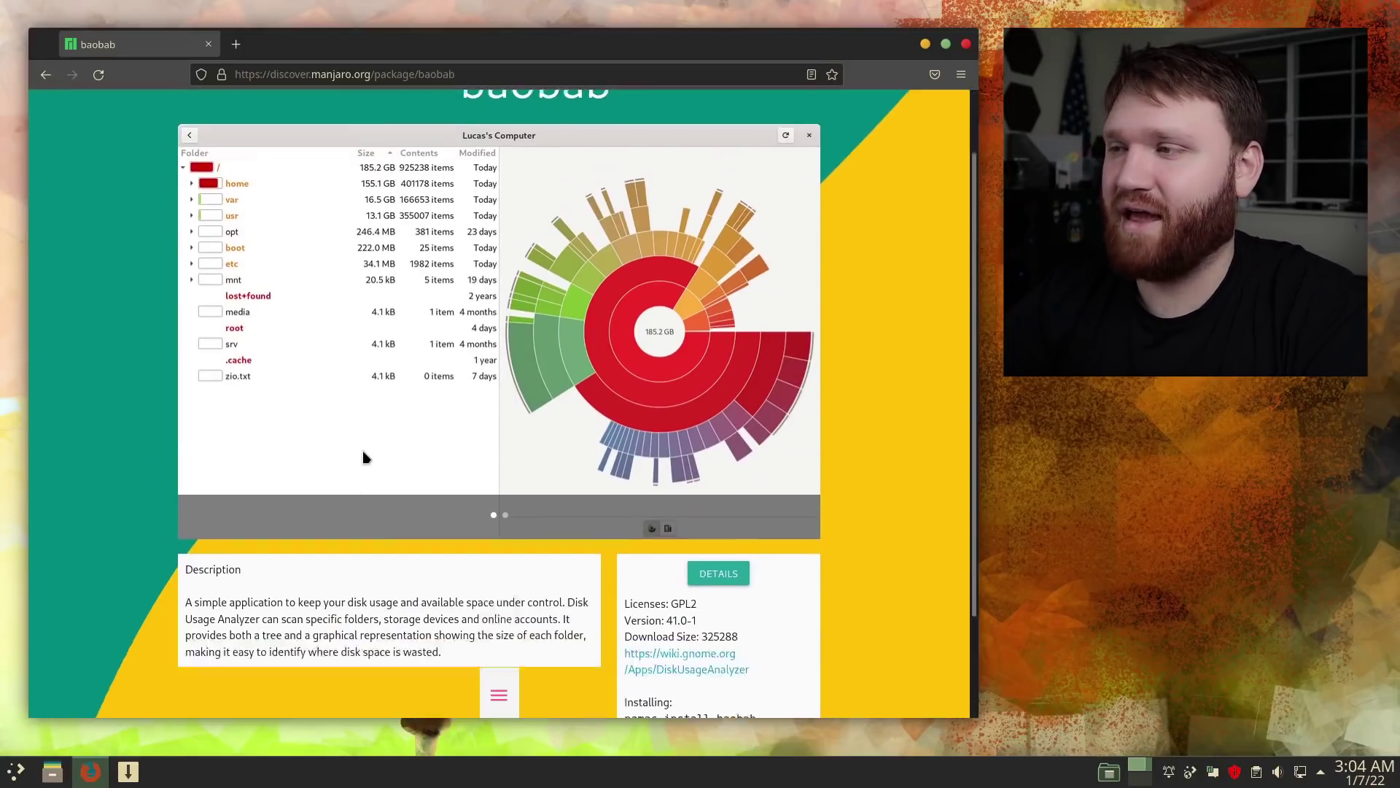
{"action": "left_click", "coordinate": [745, 487]}
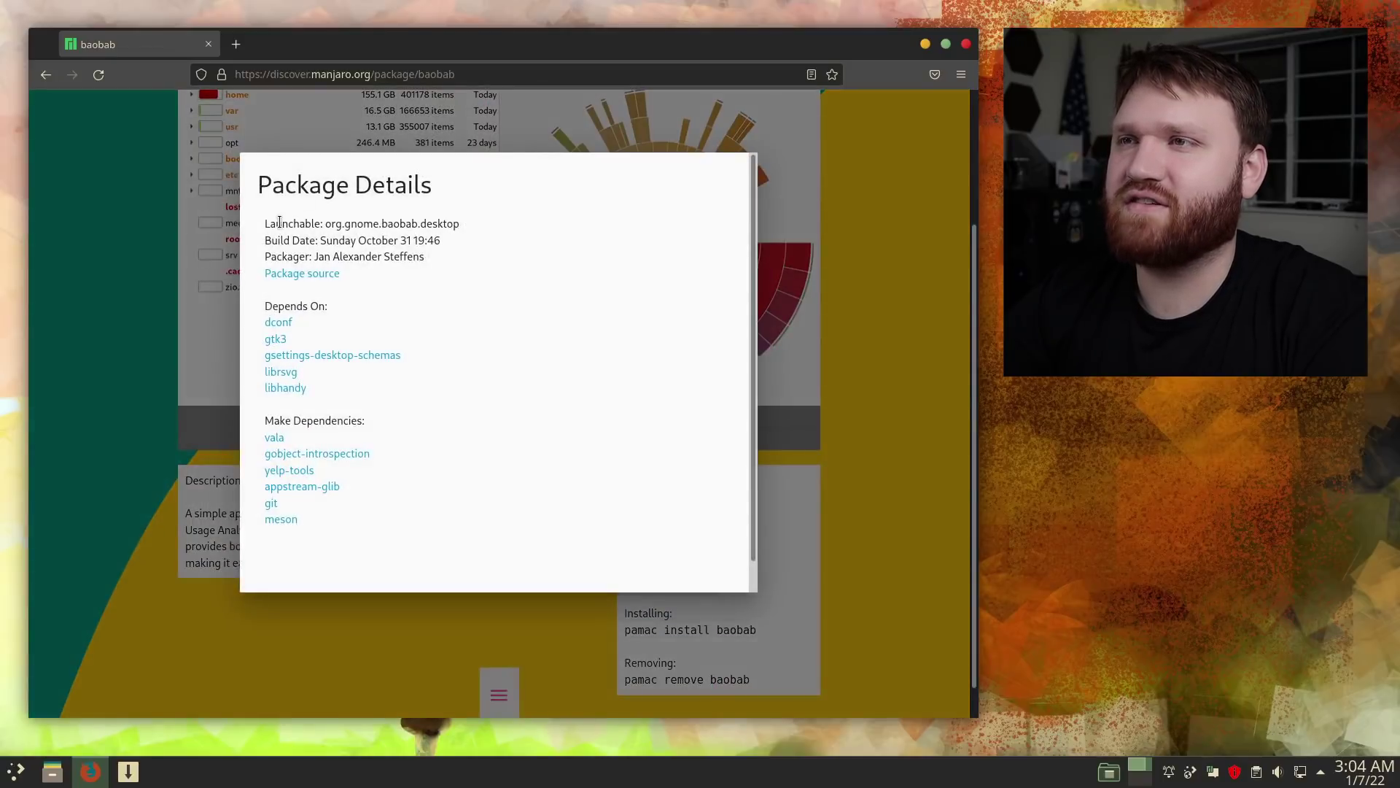
{"action": "left_click_drag", "start_coordinate": [439, 241], "coordinate": [339, 241]}
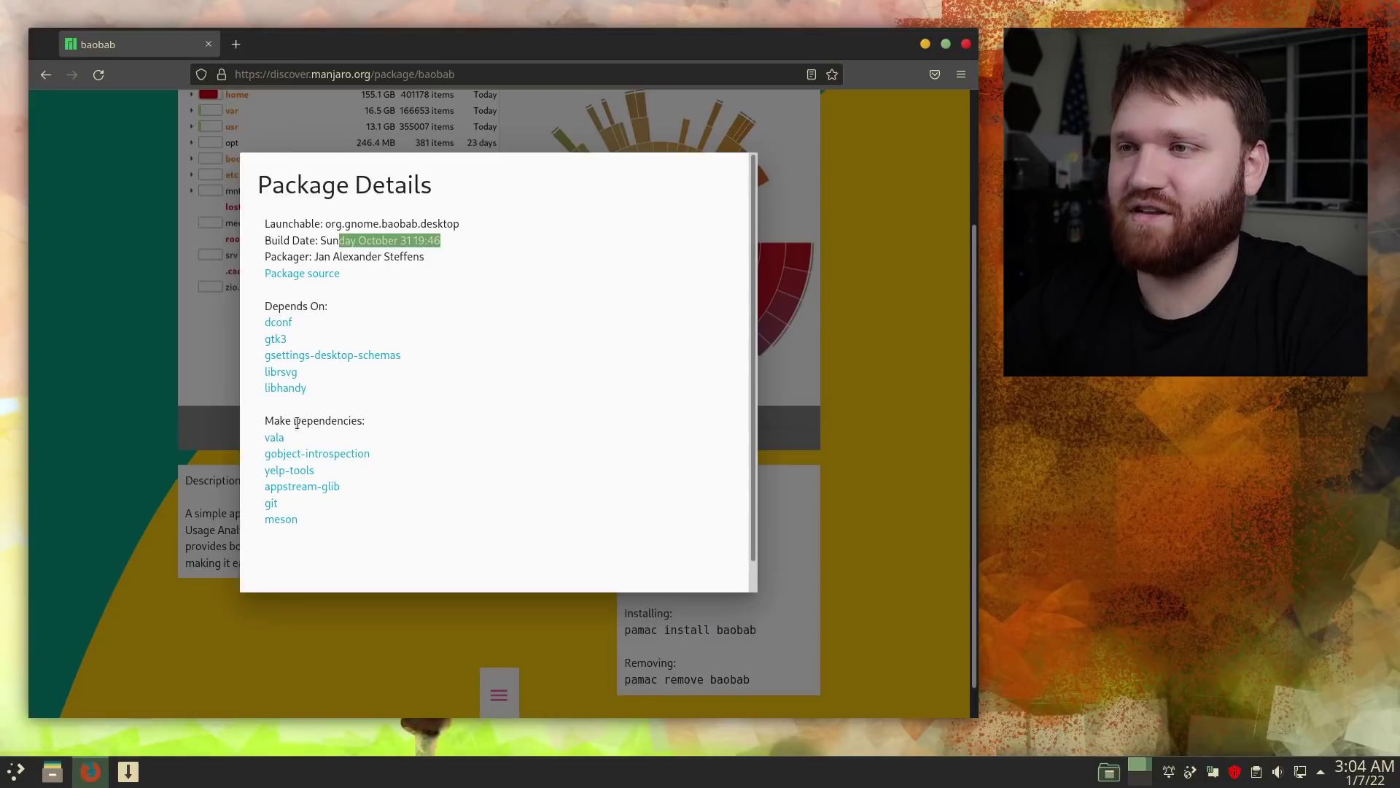
{"action": "left_click", "coordinate": [922, 268]}
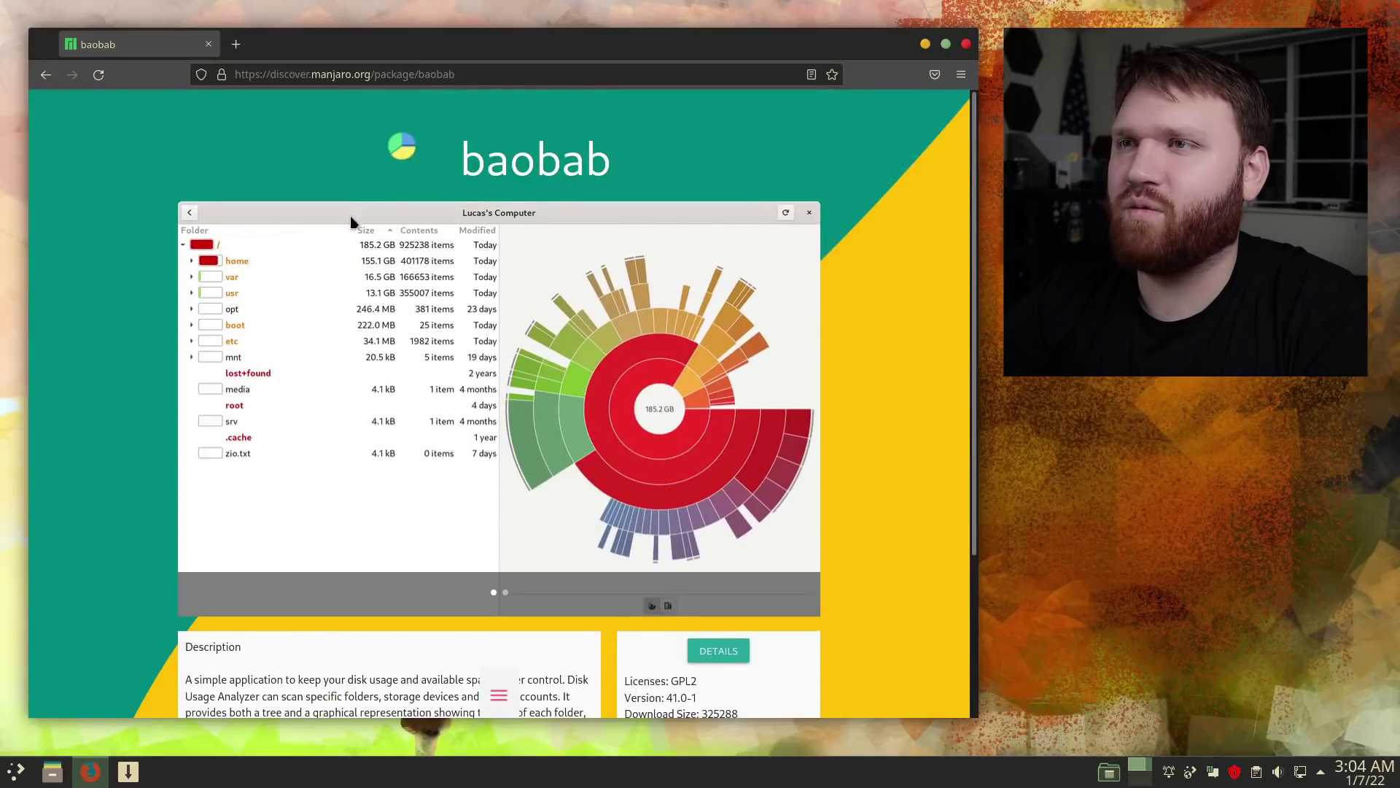
{"action": "scroll", "coordinate": [350, 221], "scroll_direction": "down", "scroll_amount": 3}
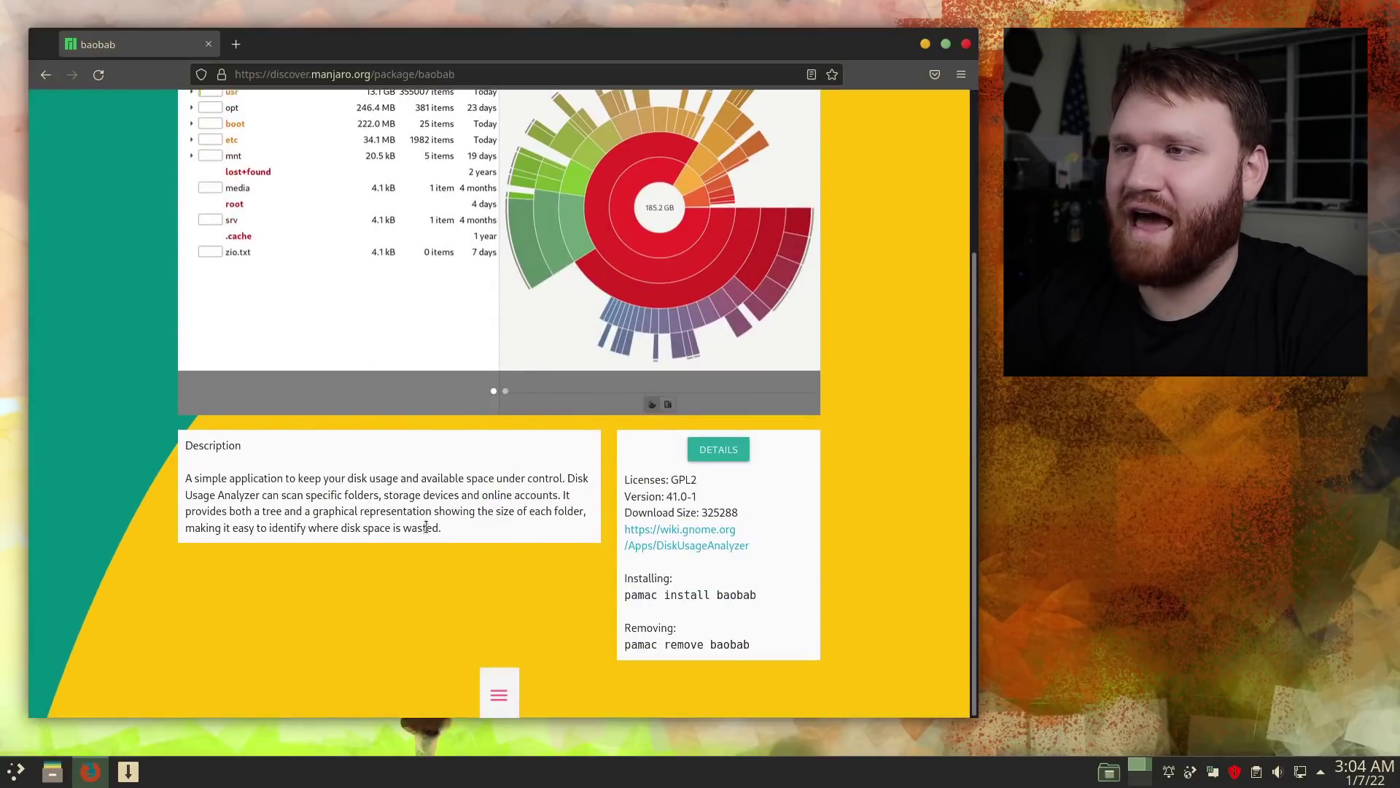
From the applications list, send Disk Usage Analyzer's install link to the Web Software Center Installer.
{"action": "scroll", "coordinate": [514, 456], "scroll_direction": "up", "scroll_amount": 3}
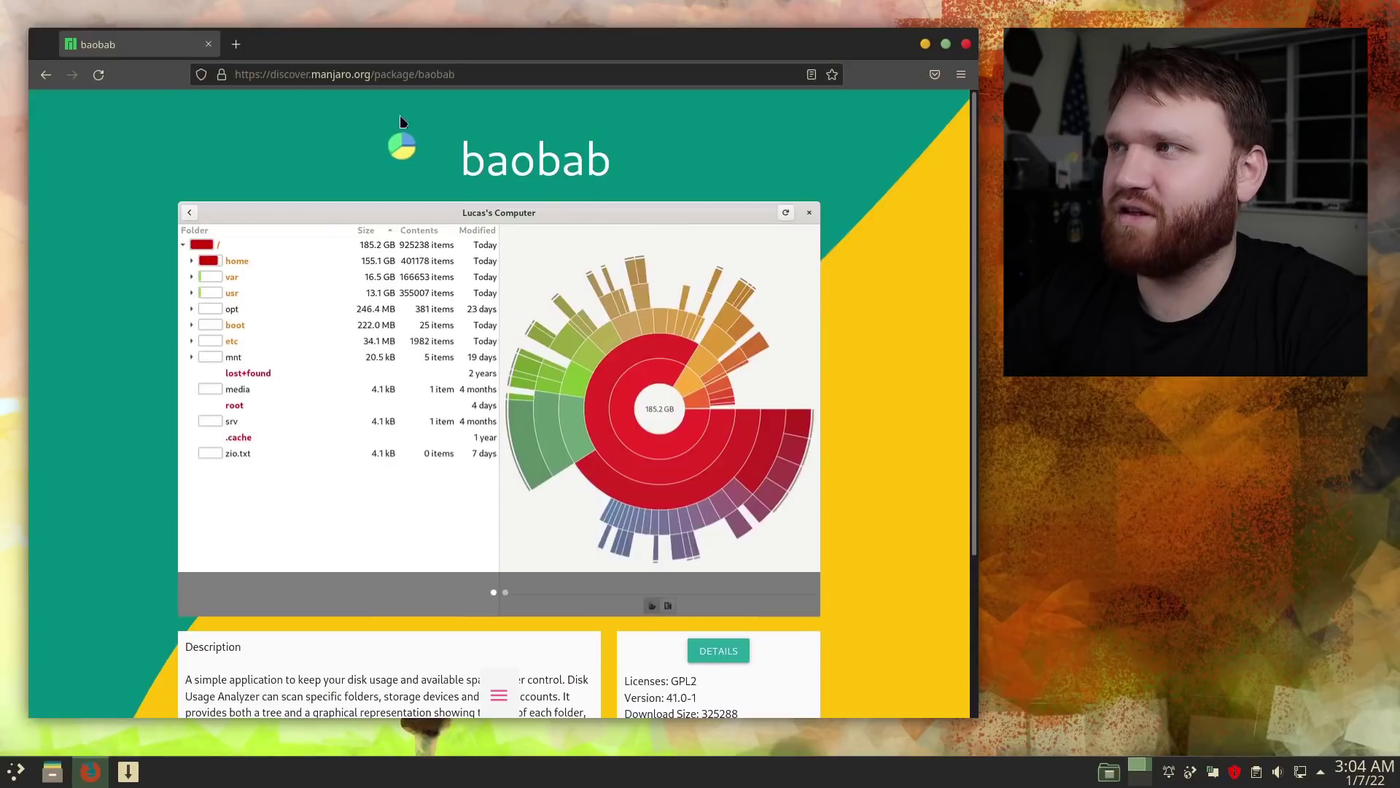
{"action": "left_click", "coordinate": [45, 76]}
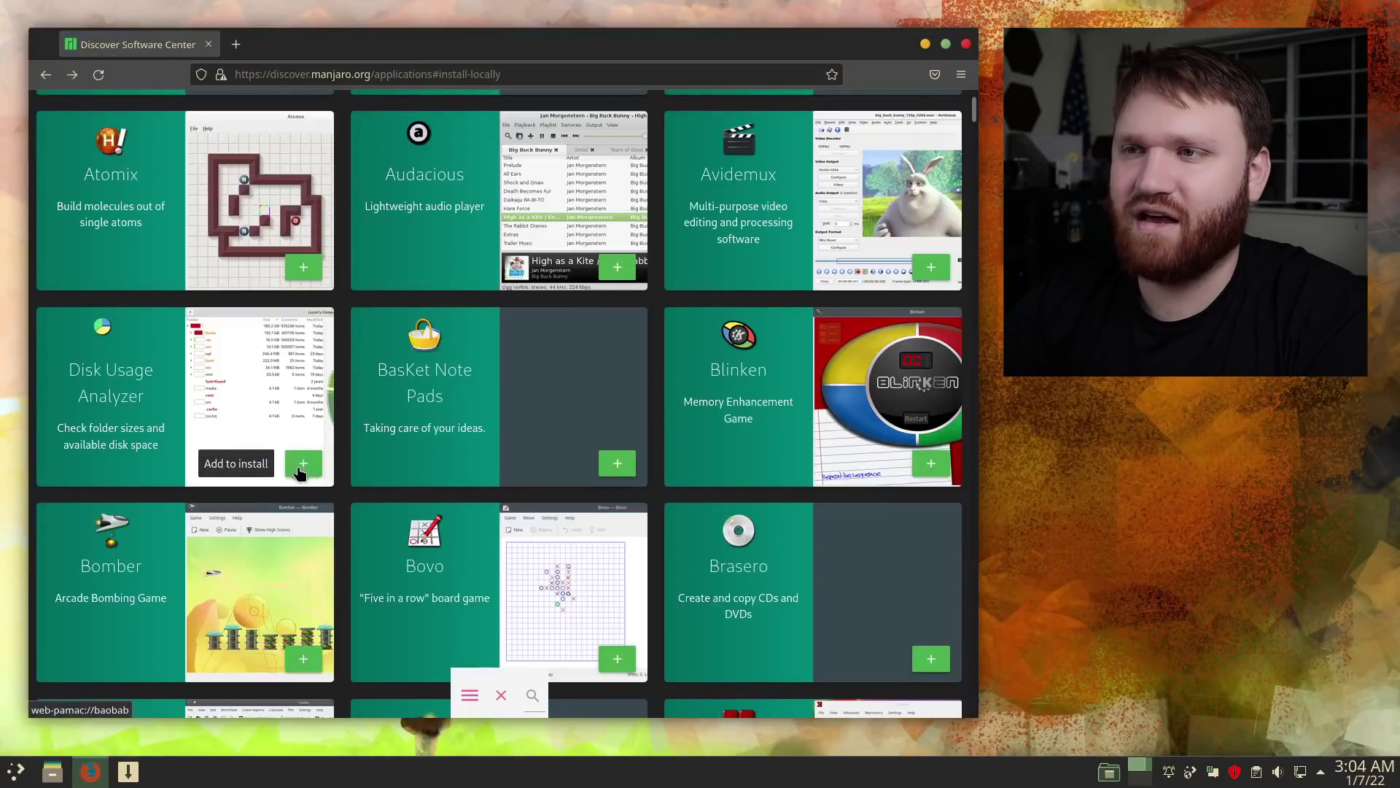
{"action": "left_click", "coordinate": [305, 470]}
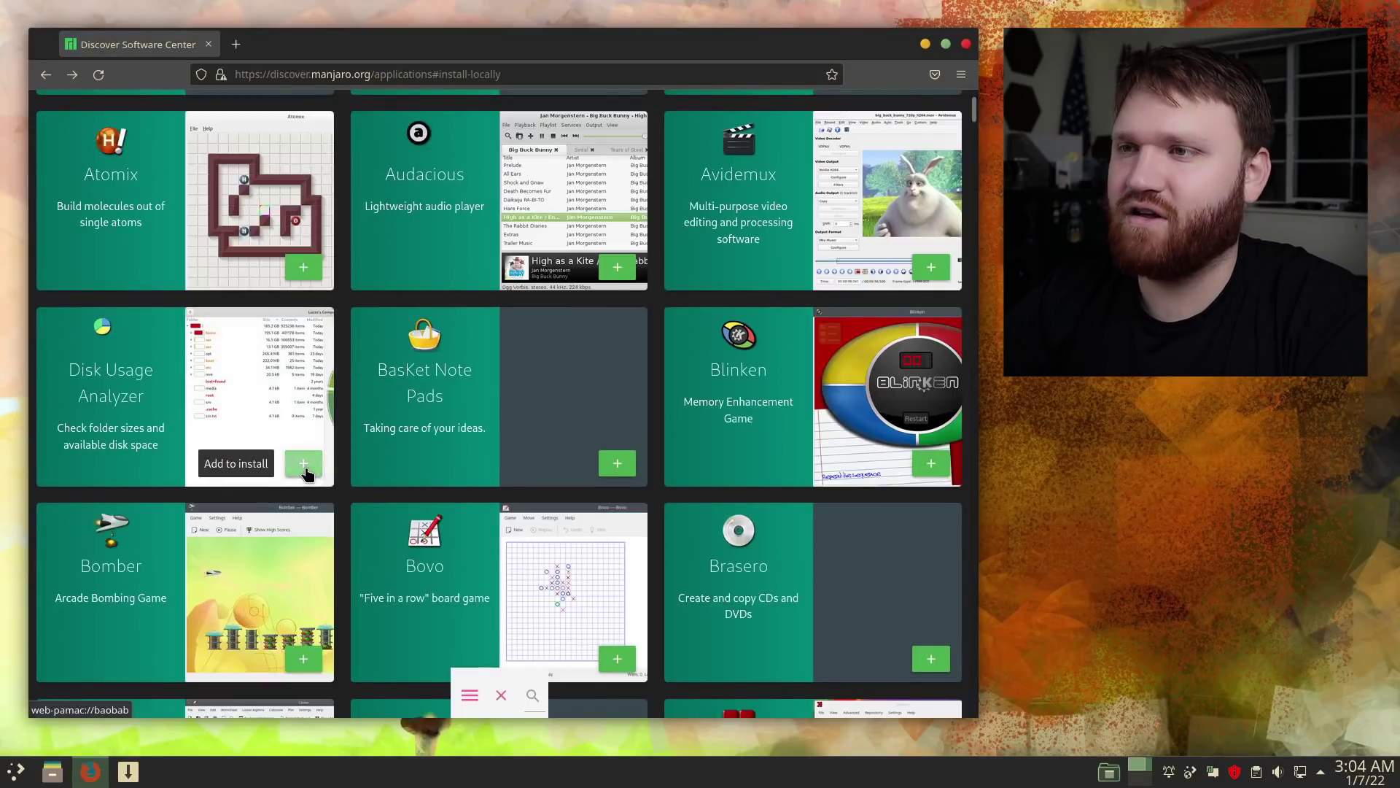
{"action": "left_click", "coordinate": [306, 471]}
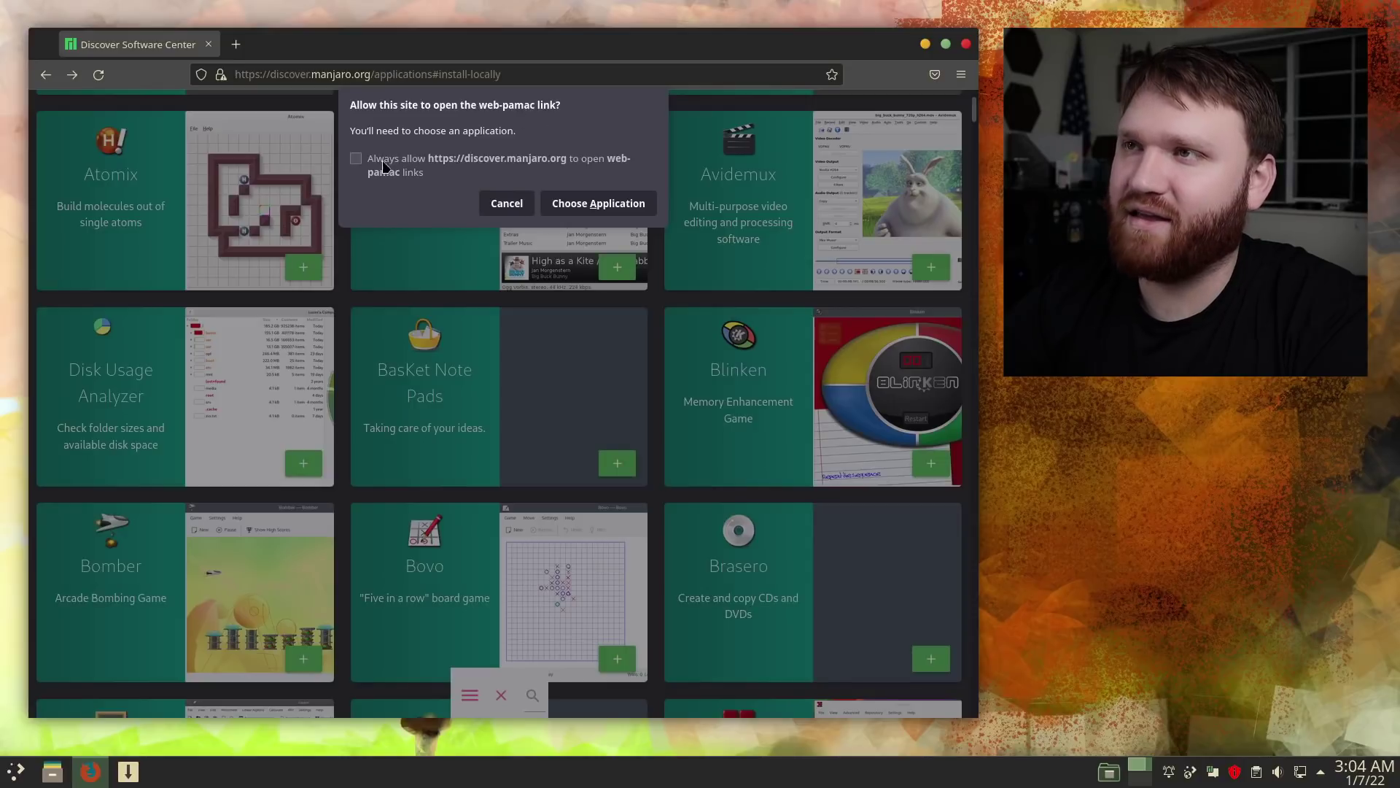
{"action": "left_click", "coordinate": [600, 210]}
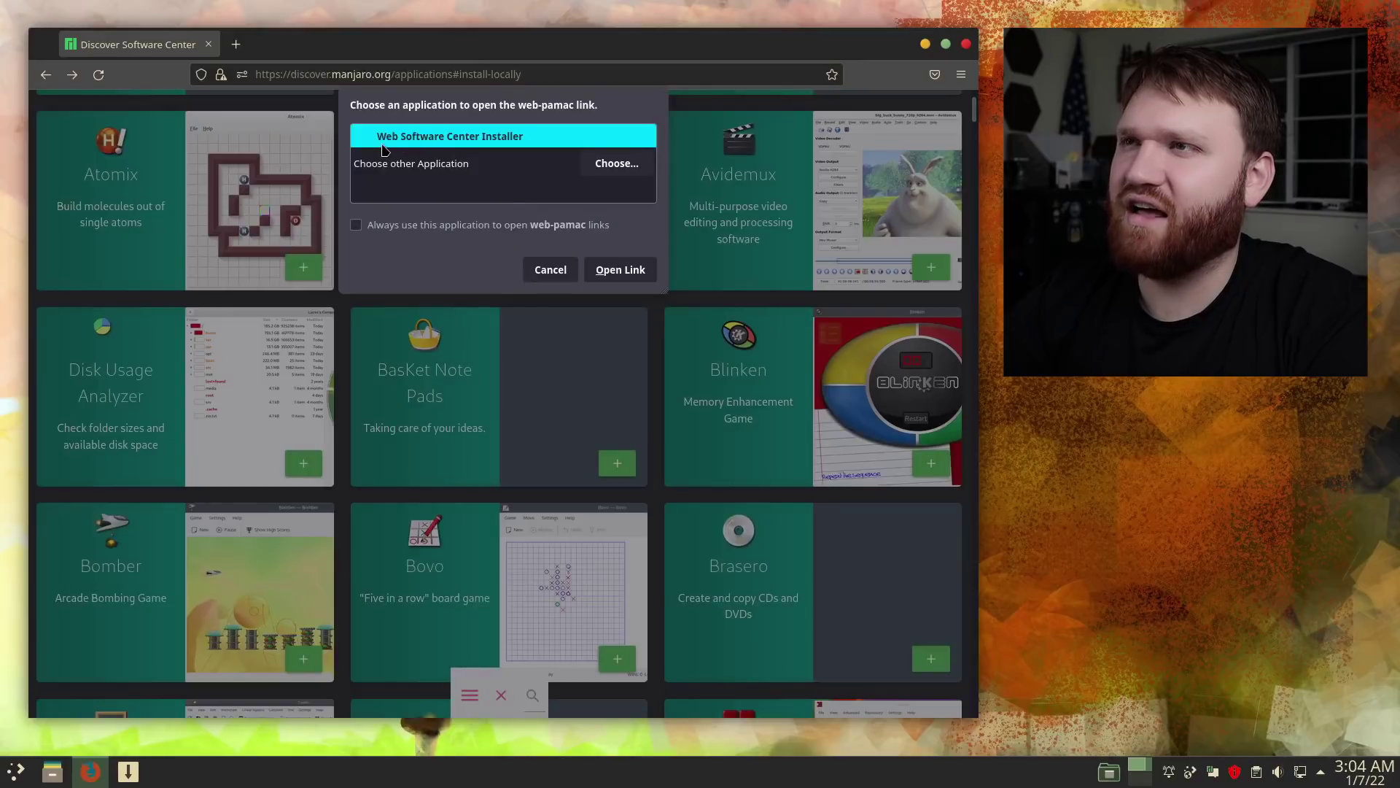
{"action": "left_click", "coordinate": [622, 270]}
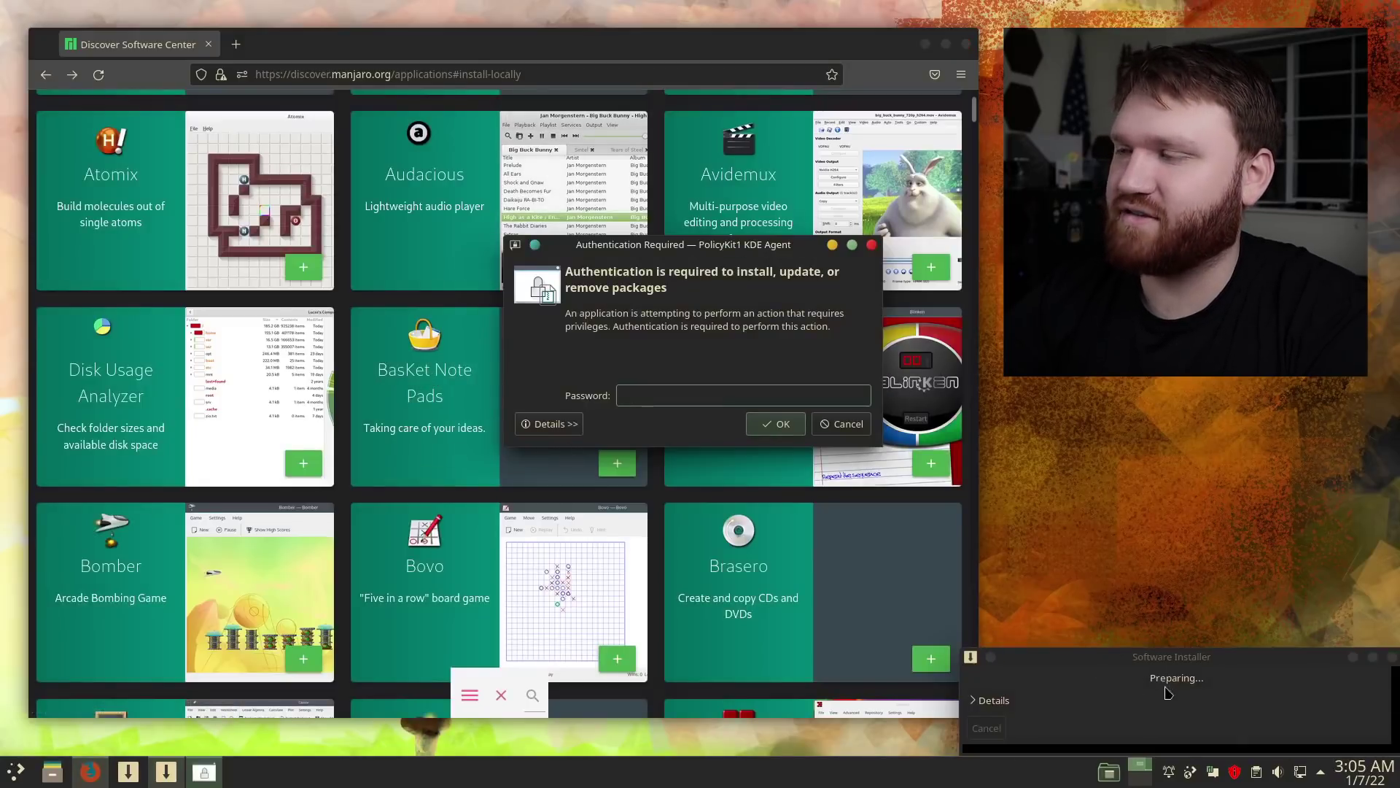
Authenticate with the account password, review the transaction summary, and apply baobab plus 303 upgrades.
{"action": "type", "text": "*******"}
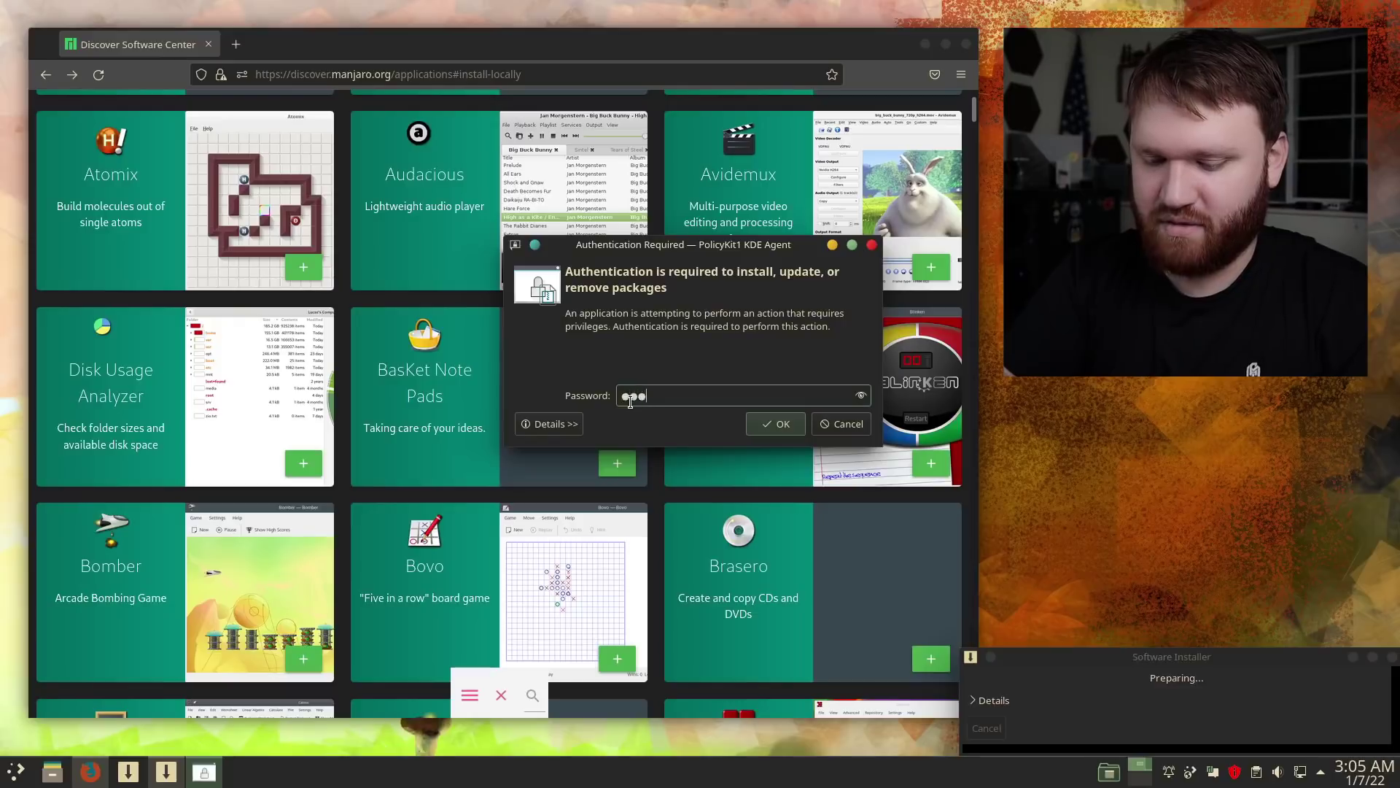
{"action": "key", "text": "Return"}
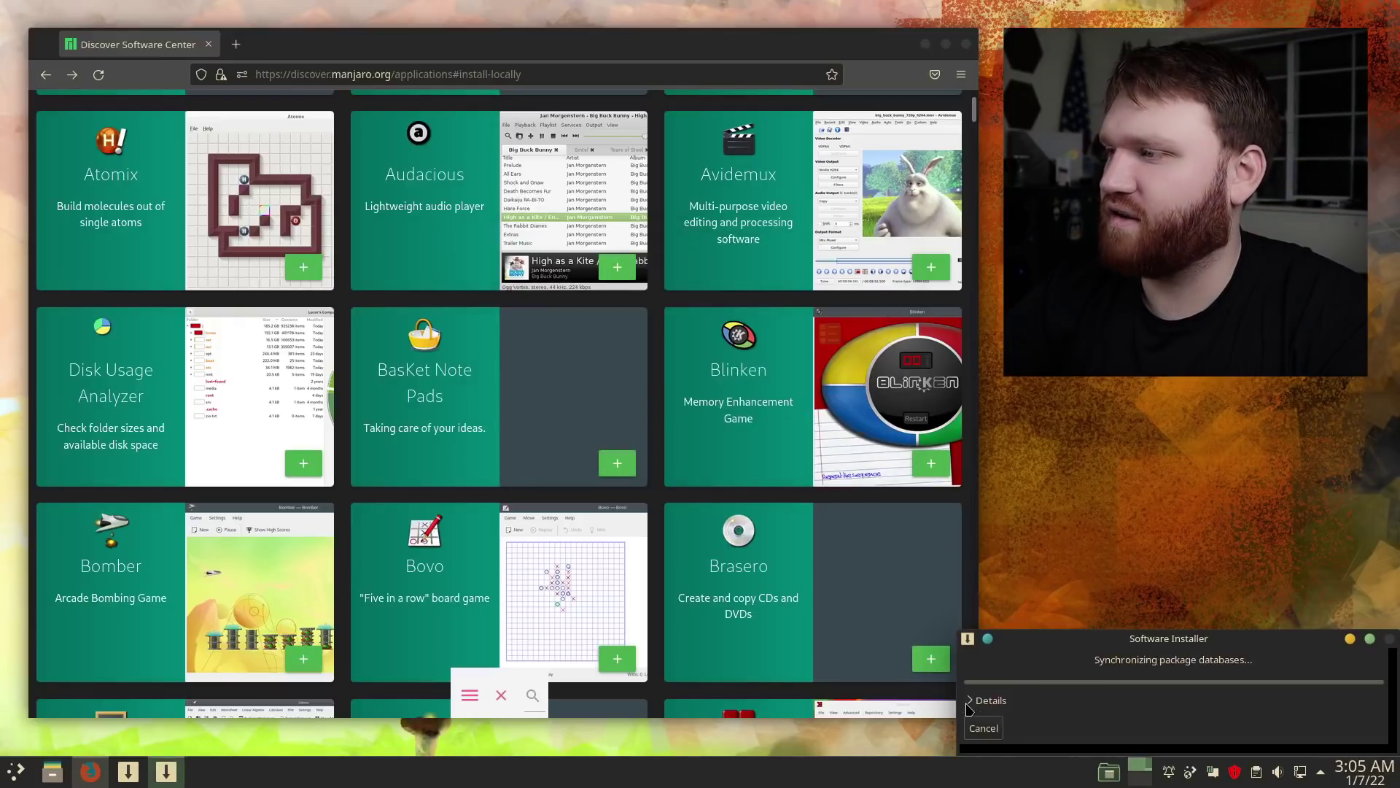
{"action": "left_click", "coordinate": [973, 700]}
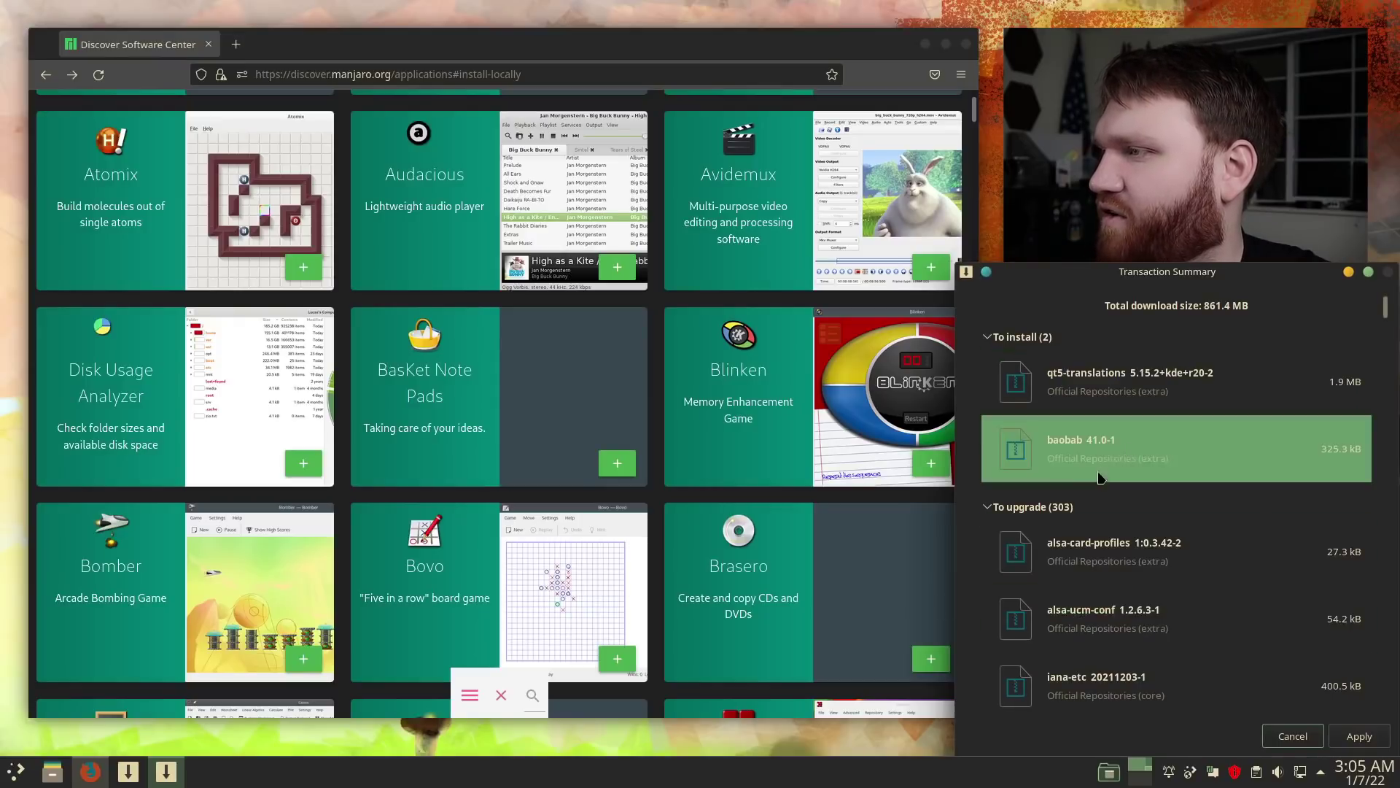
{"action": "scroll", "coordinate": [1096, 509], "scroll_direction": "down", "scroll_amount": 2}
{"action": "scroll", "coordinate": [1199, 514], "scroll_direction": "down", "scroll_amount": 2}
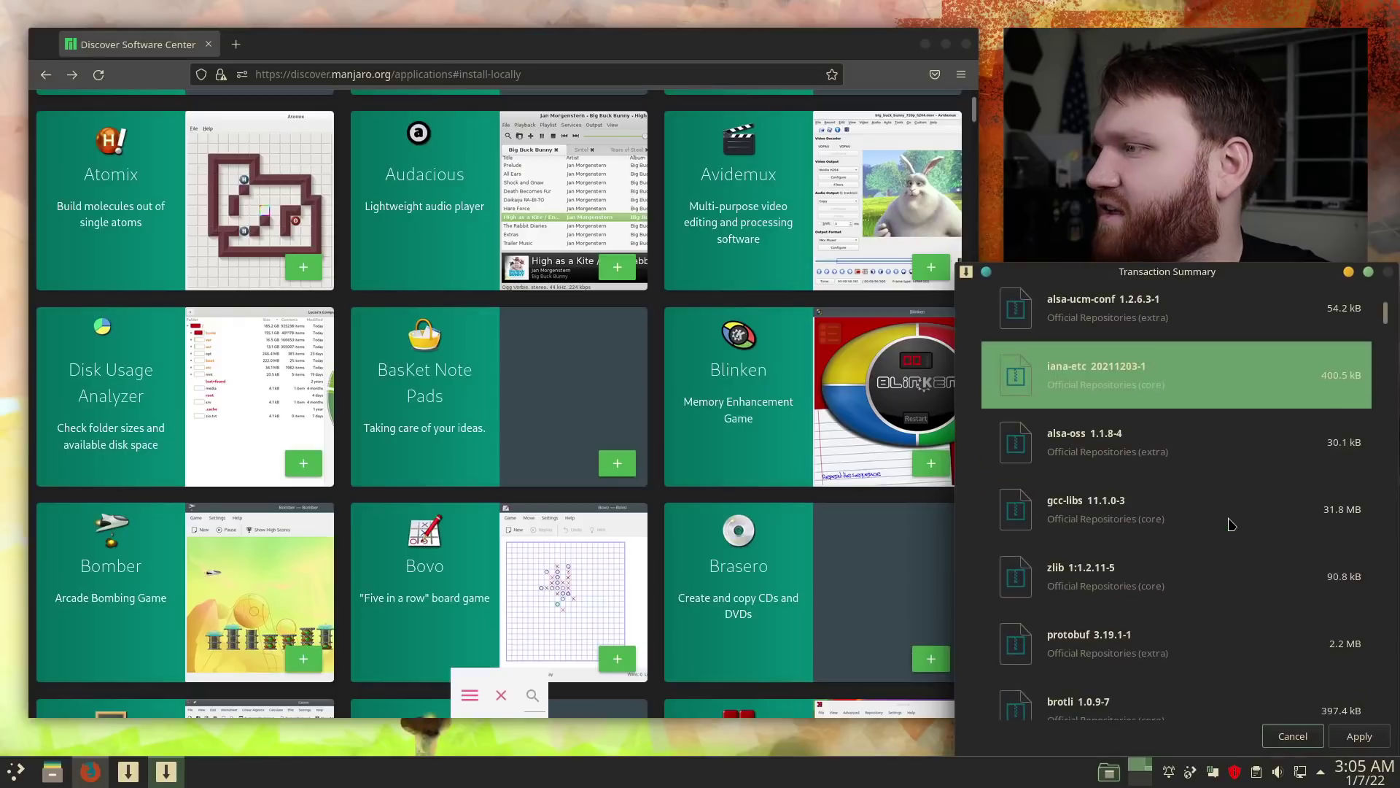
{"action": "scroll", "coordinate": [1199, 496], "scroll_direction": "up", "scroll_amount": 4}
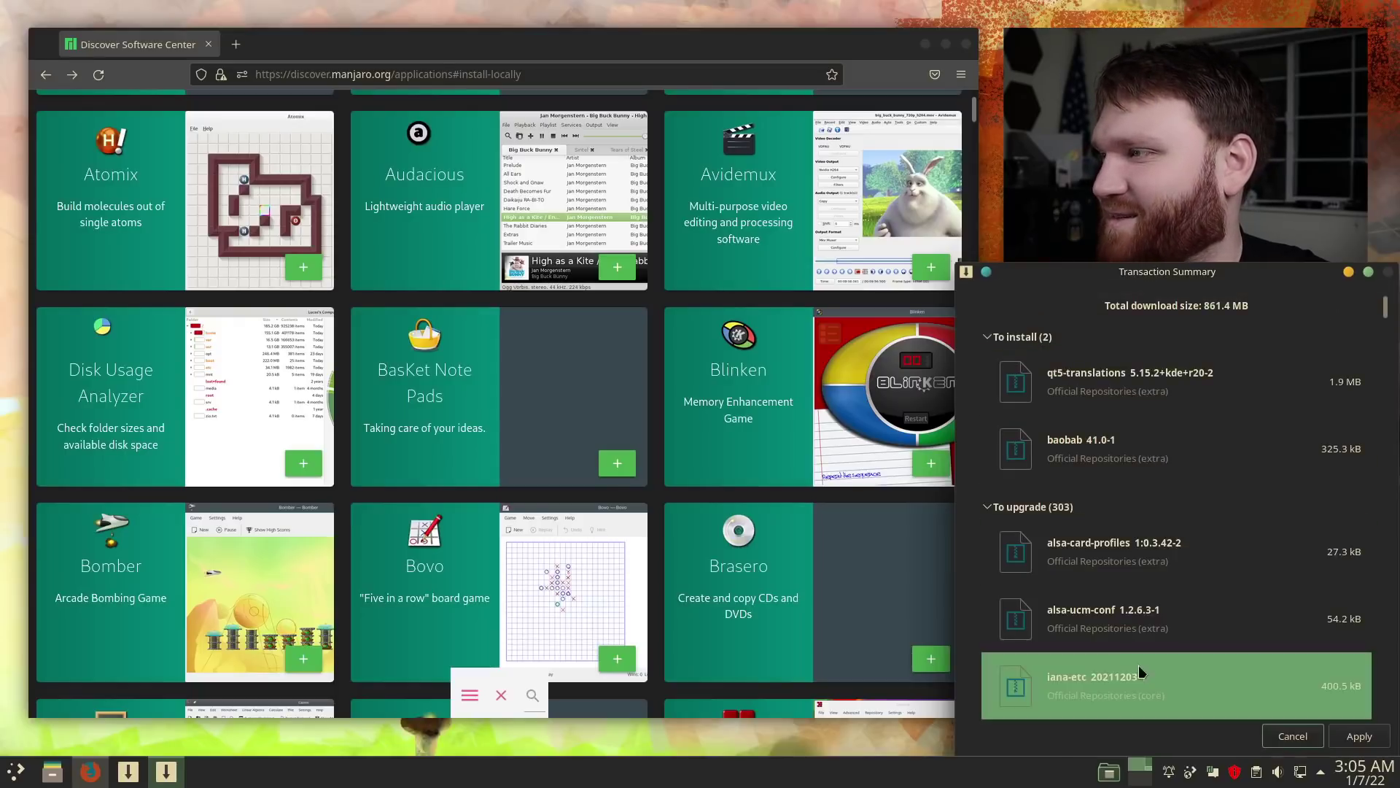
{"action": "scroll", "coordinate": [1145, 668], "scroll_direction": "down", "scroll_amount": 10}
{"action": "scroll", "coordinate": [1151, 668], "scroll_direction": "down", "scroll_amount": 10}
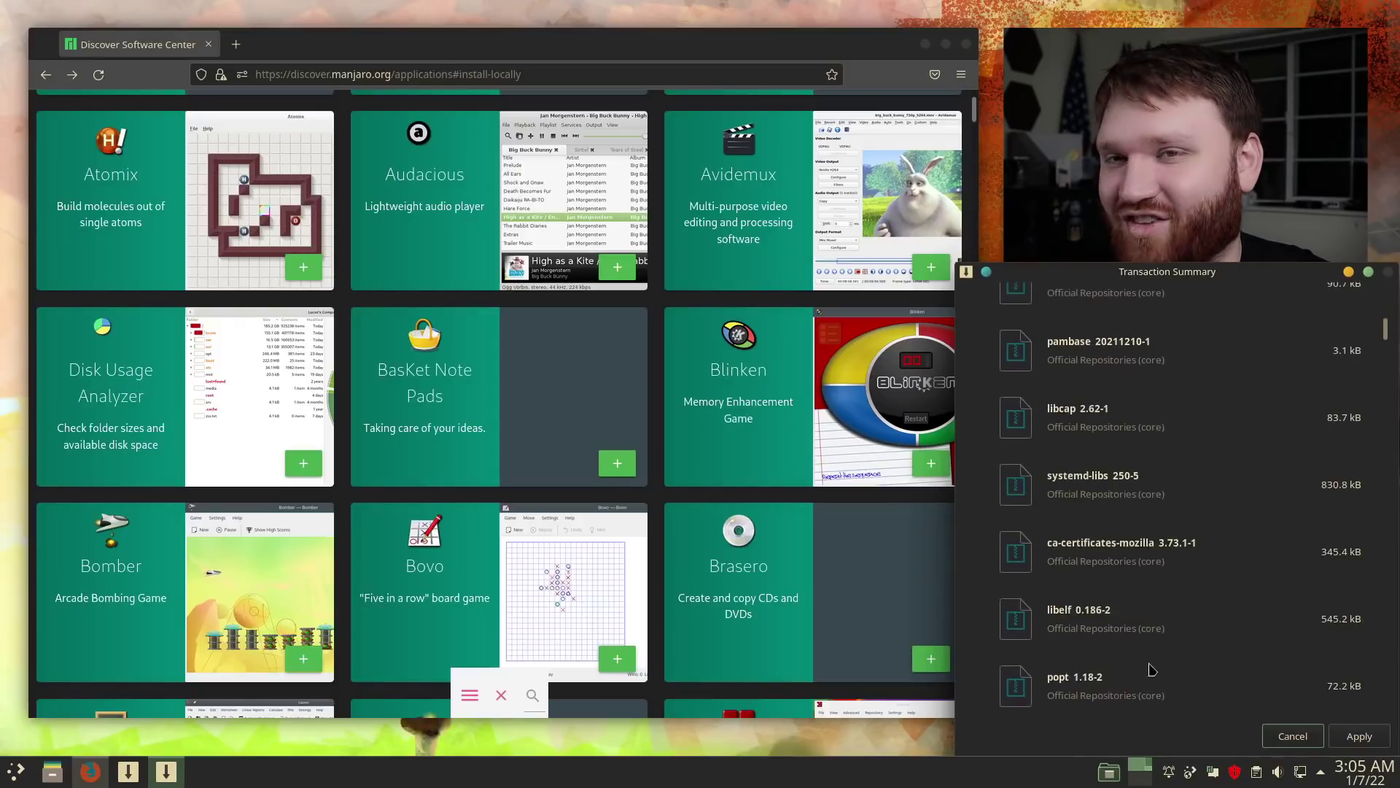
{"action": "left_click", "coordinate": [1380, 739]}
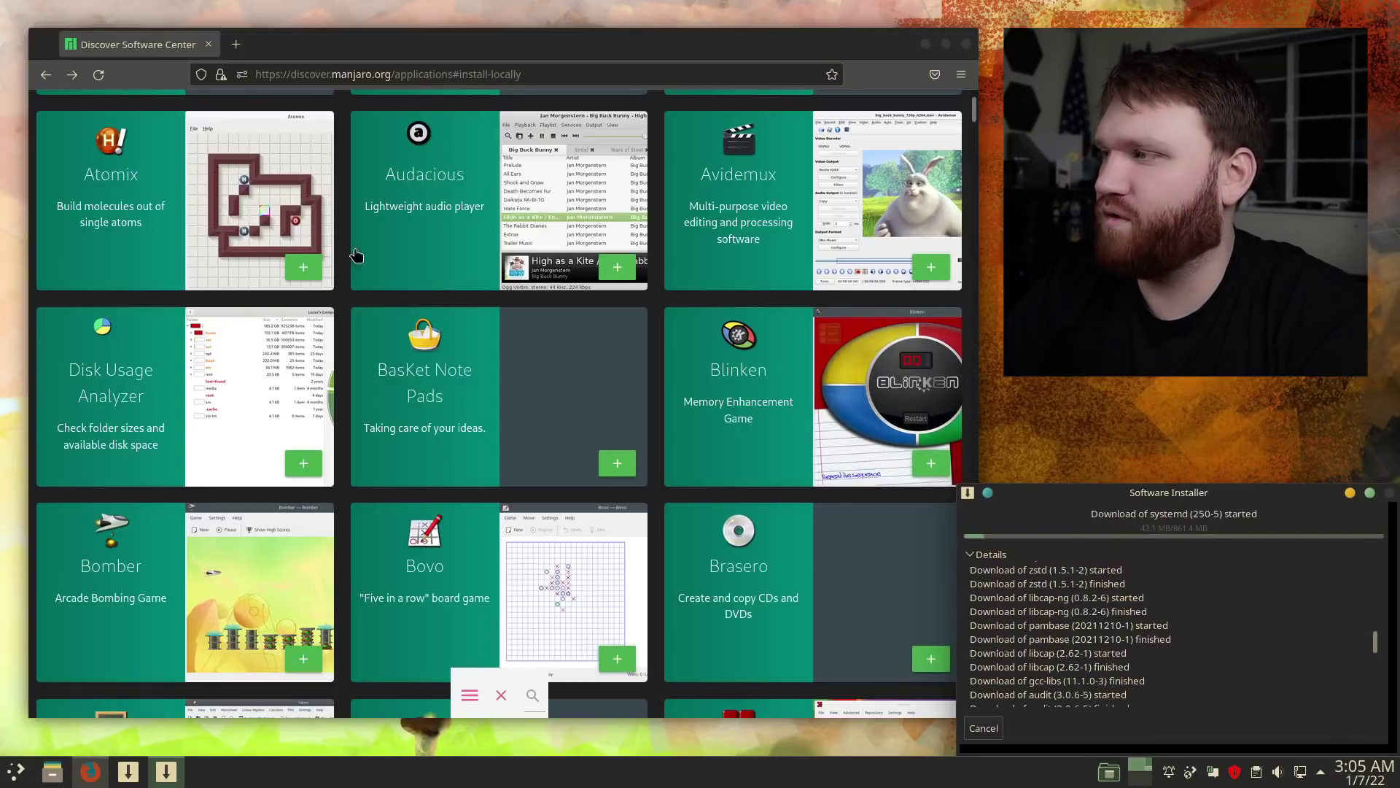
Scroll back up on Discover and open the site's navigation menu.
{"action": "scroll", "coordinate": [523, 396], "scroll_direction": "up", "scroll_amount": 4}
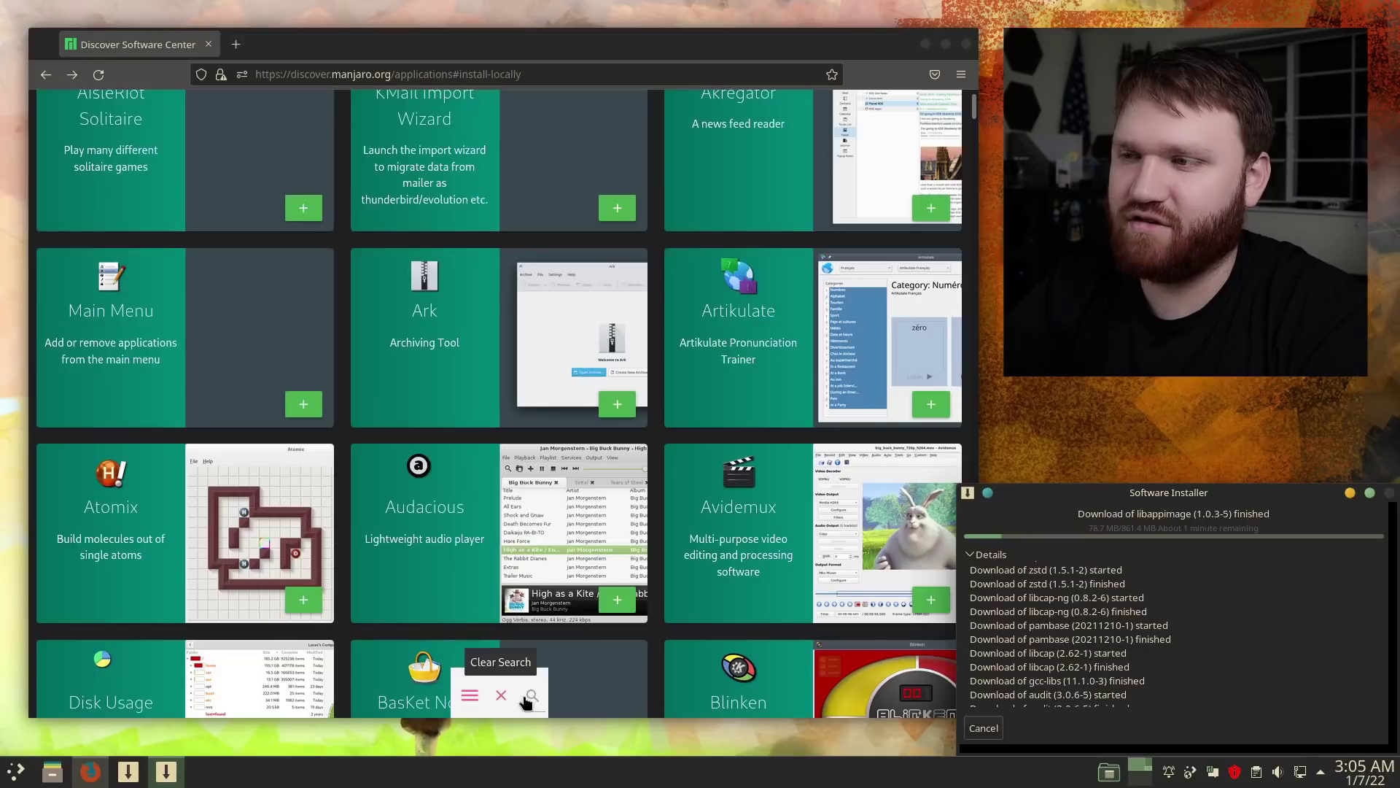
{"action": "left_click", "coordinate": [470, 696]}
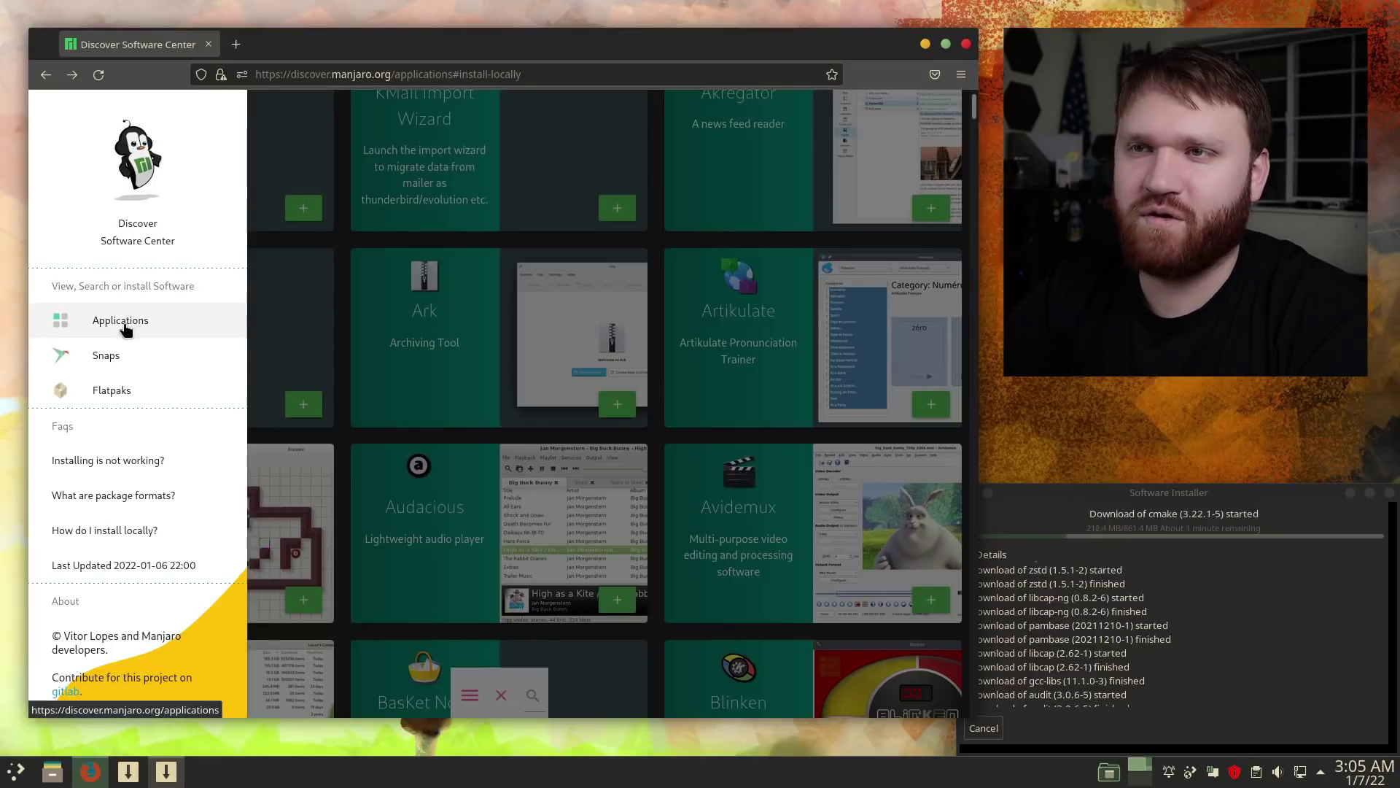
{"action": "left_click", "coordinate": [121, 396]}
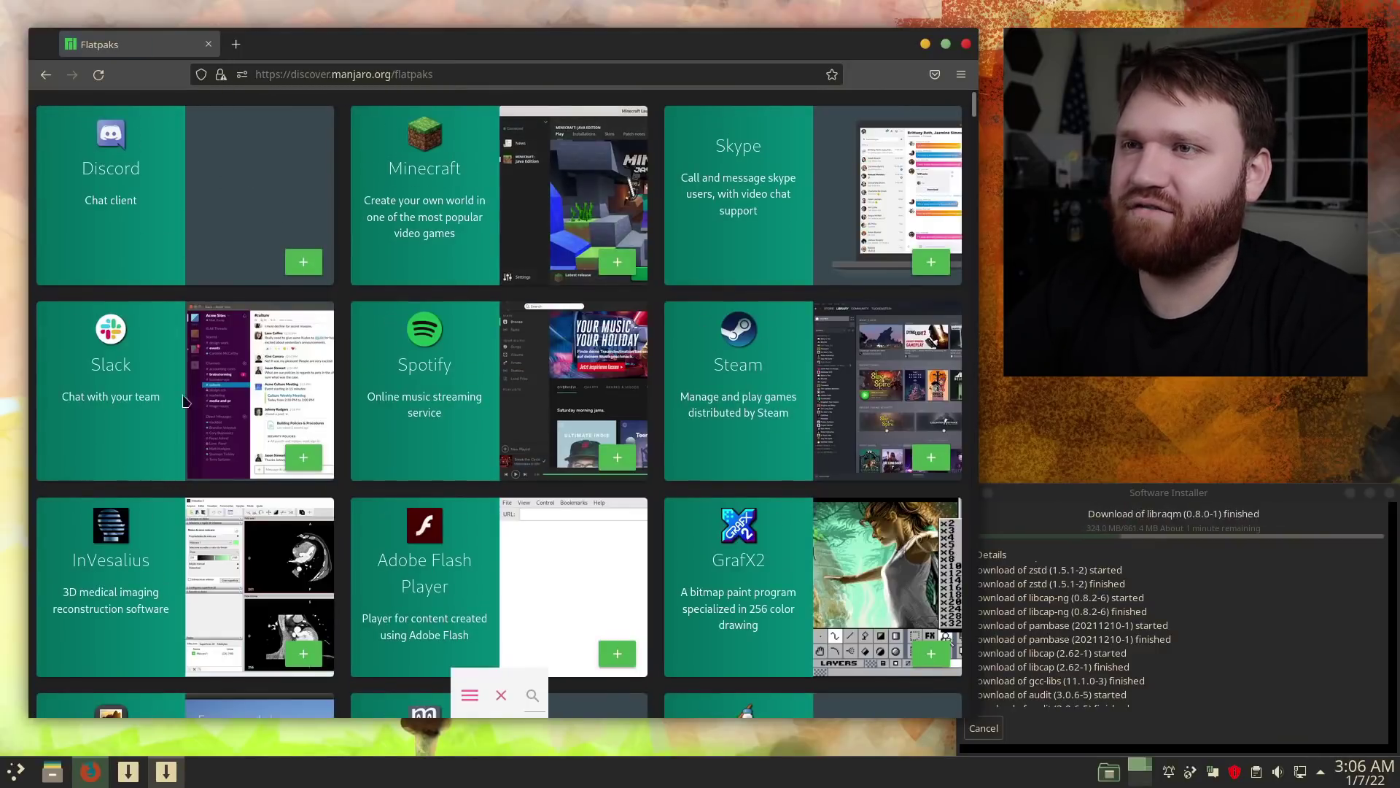
{"action": "scroll", "coordinate": [275, 414], "scroll_direction": "down", "scroll_amount": 5}
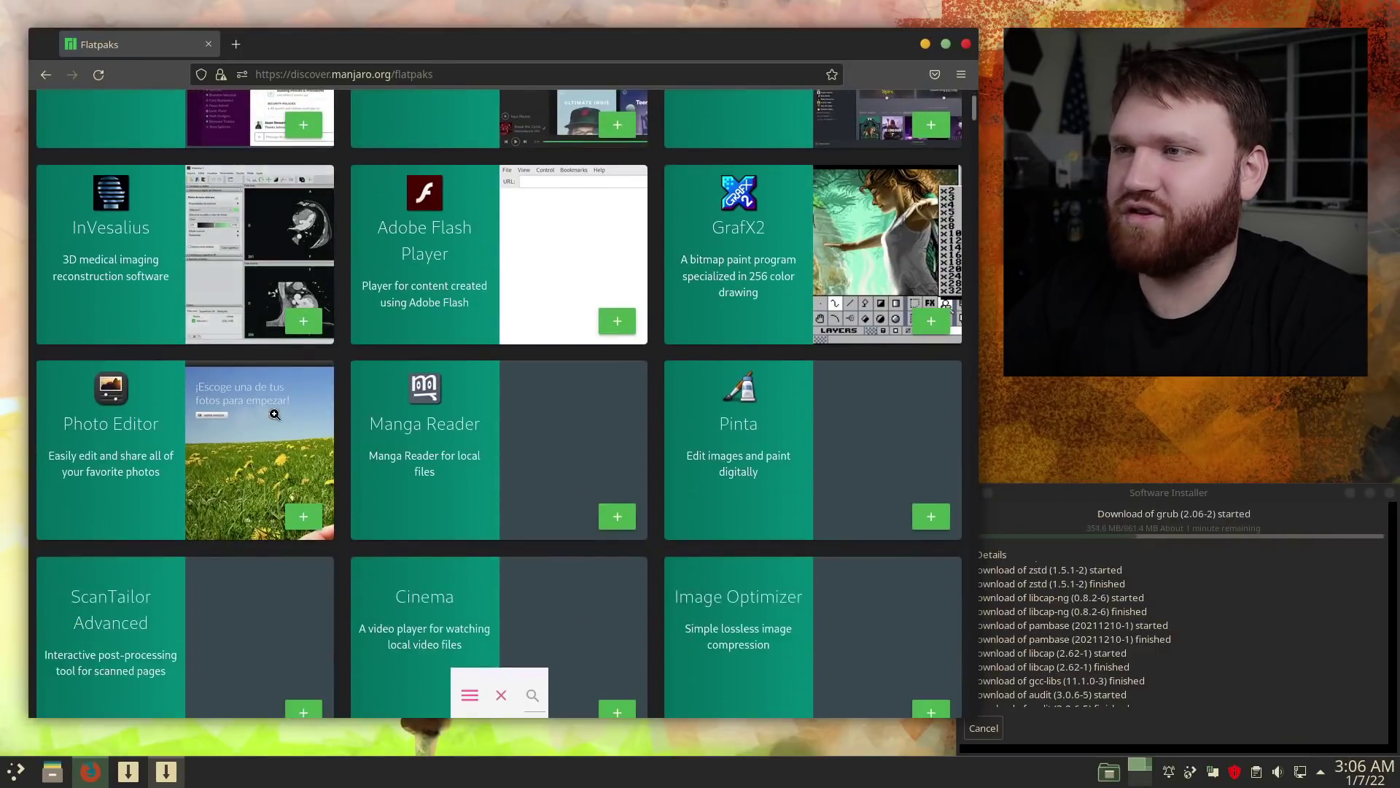
{"action": "scroll", "coordinate": [274, 414], "scroll_direction": "up", "scroll_amount": 5}
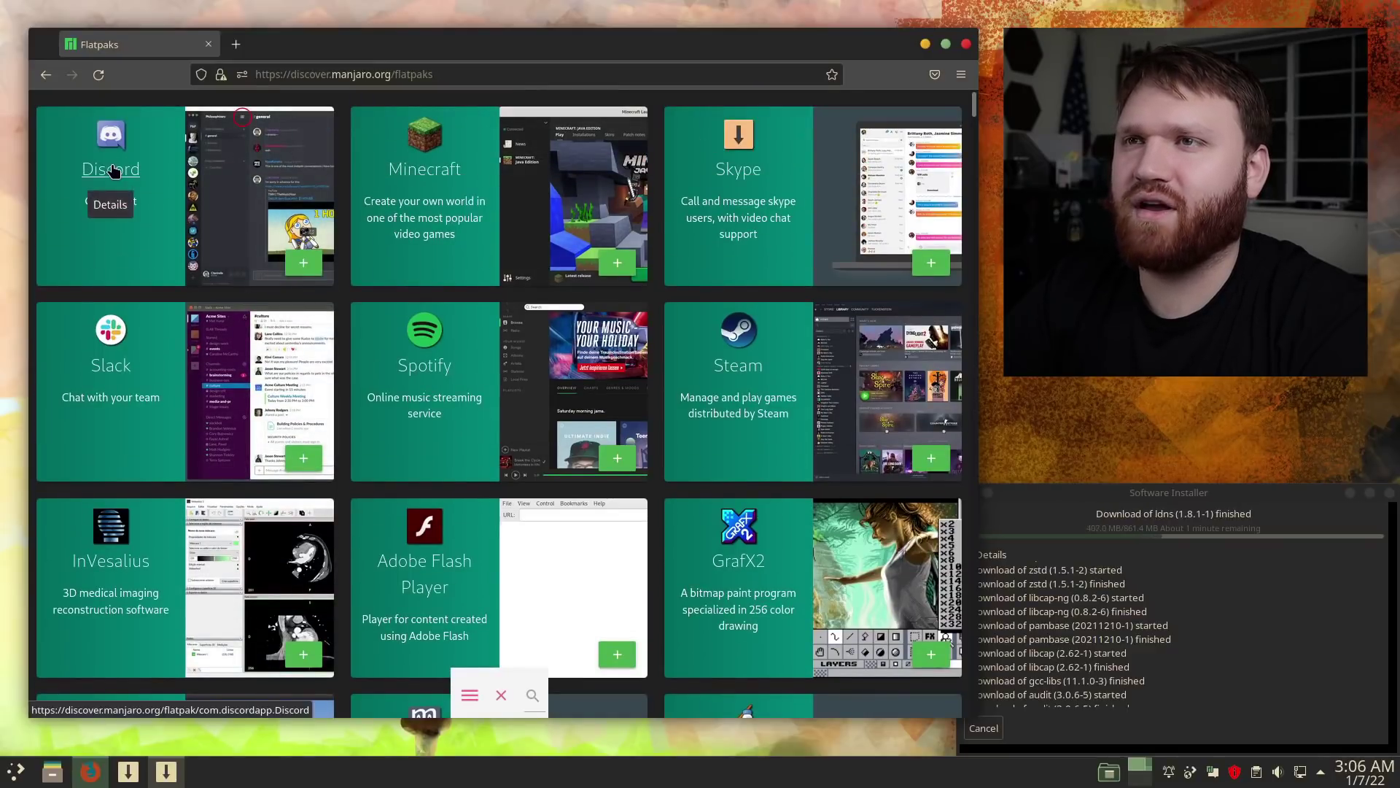
{"action": "left_click", "coordinate": [113, 170]}
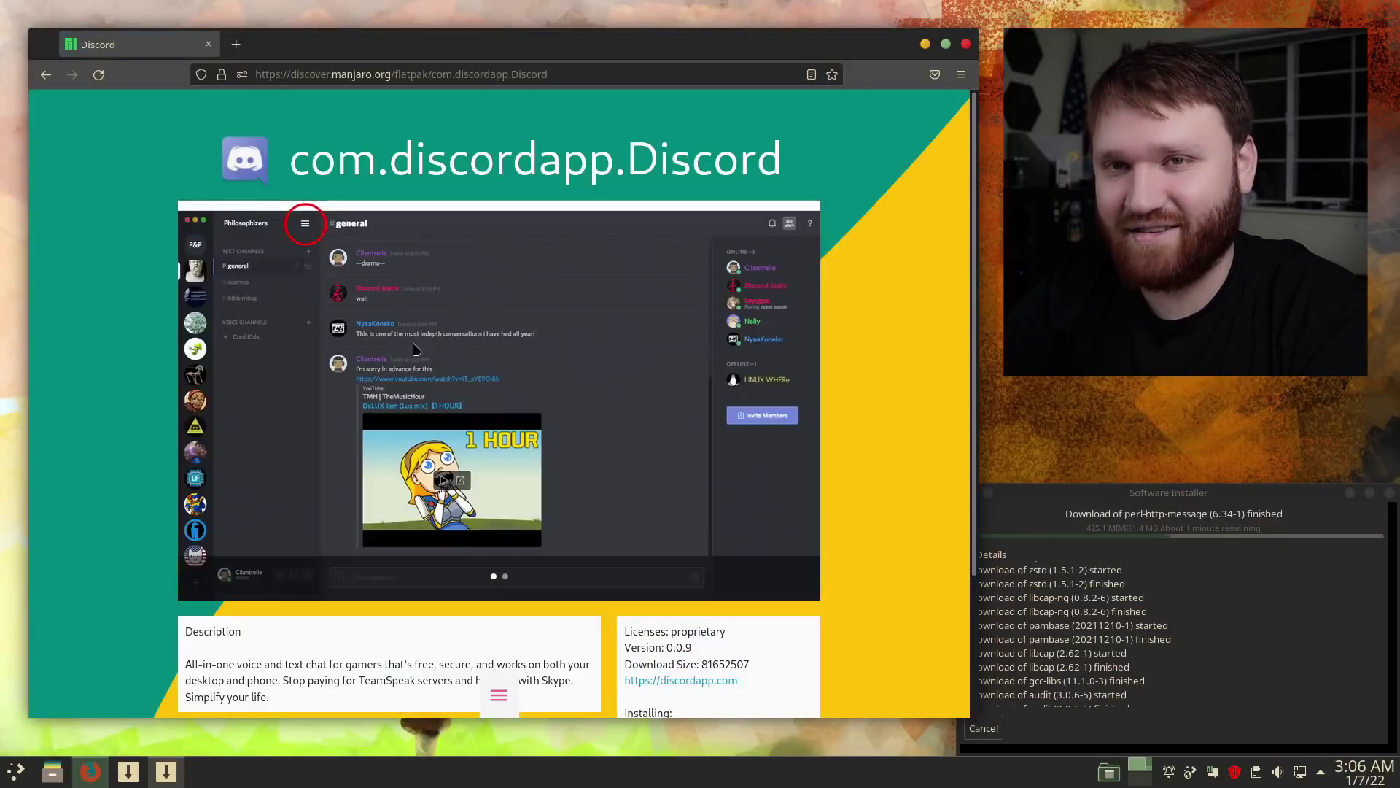
{"action": "scroll", "coordinate": [614, 525], "scroll_direction": "down", "scroll_amount": 3}
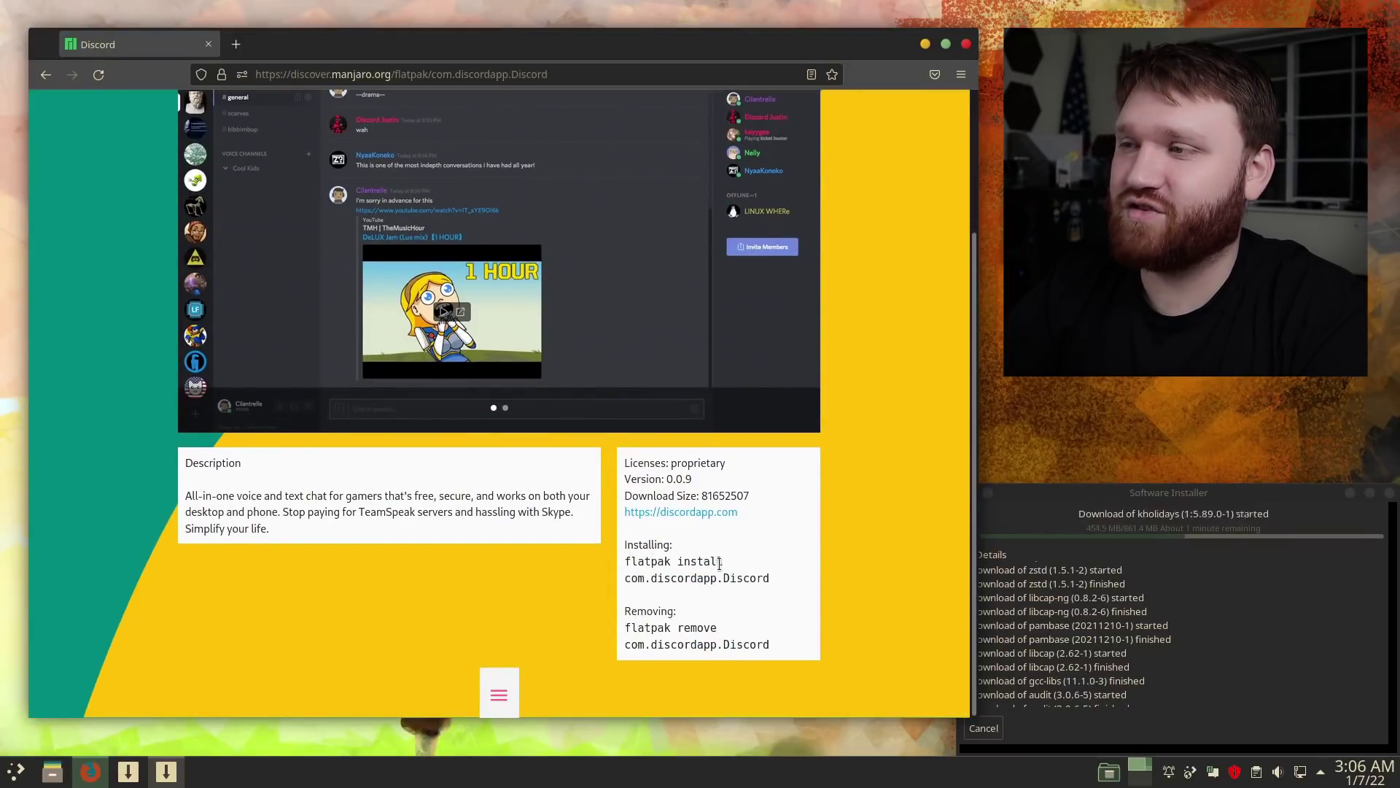
{"action": "left_click_drag", "start_coordinate": [634, 563], "coordinate": [763, 646]}
{"action": "left_click", "coordinate": [739, 594]}
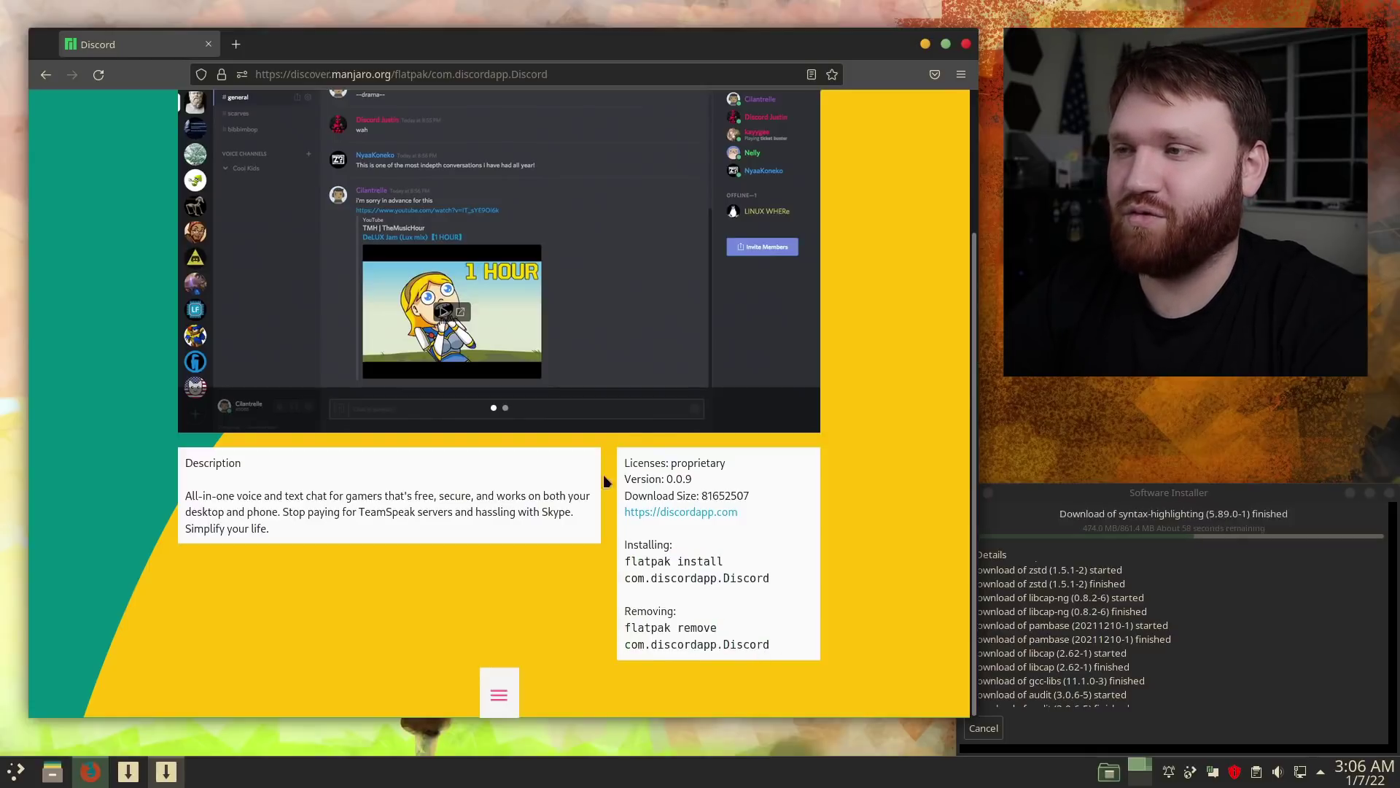
{"action": "scroll", "coordinate": [373, 548], "scroll_direction": "up", "scroll_amount": 3}
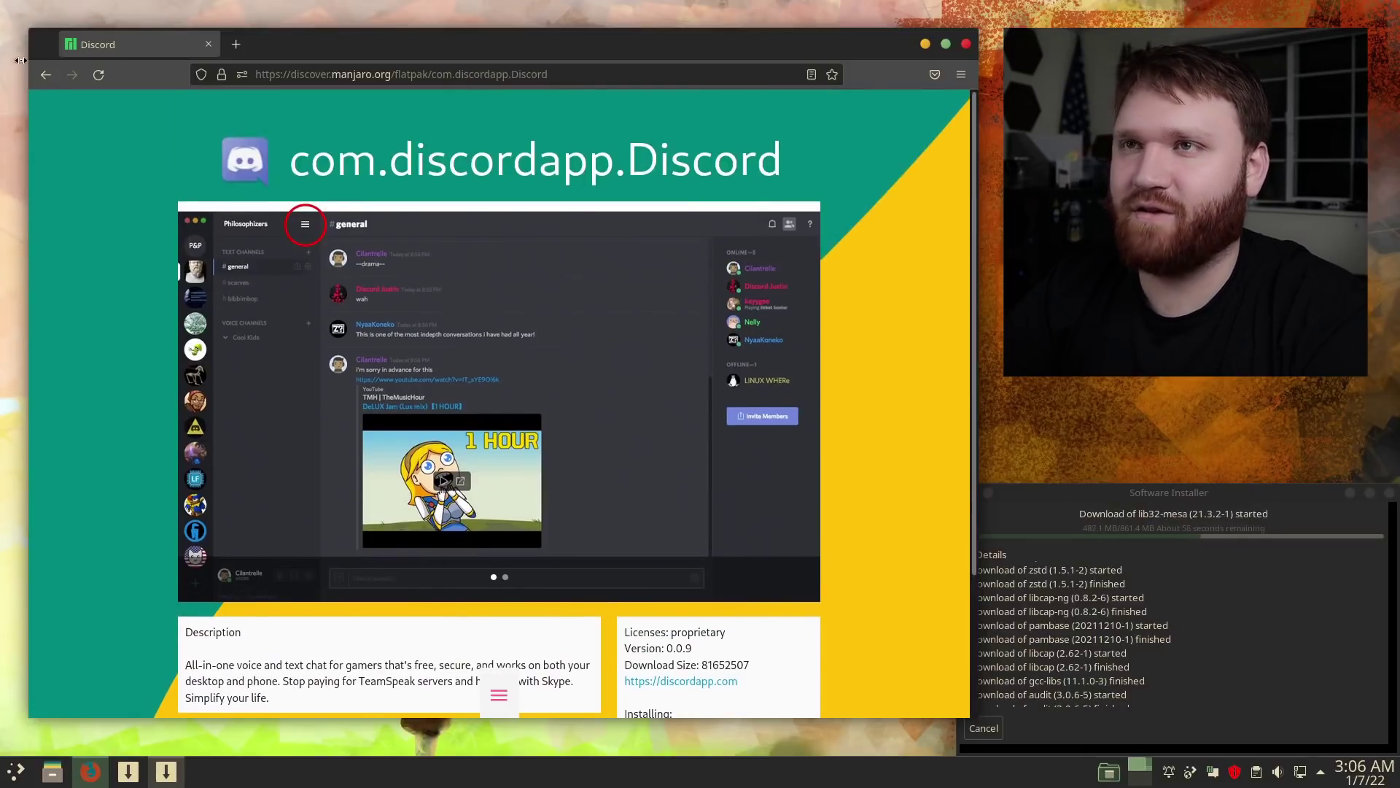
{"action": "left_click", "coordinate": [47, 75]}
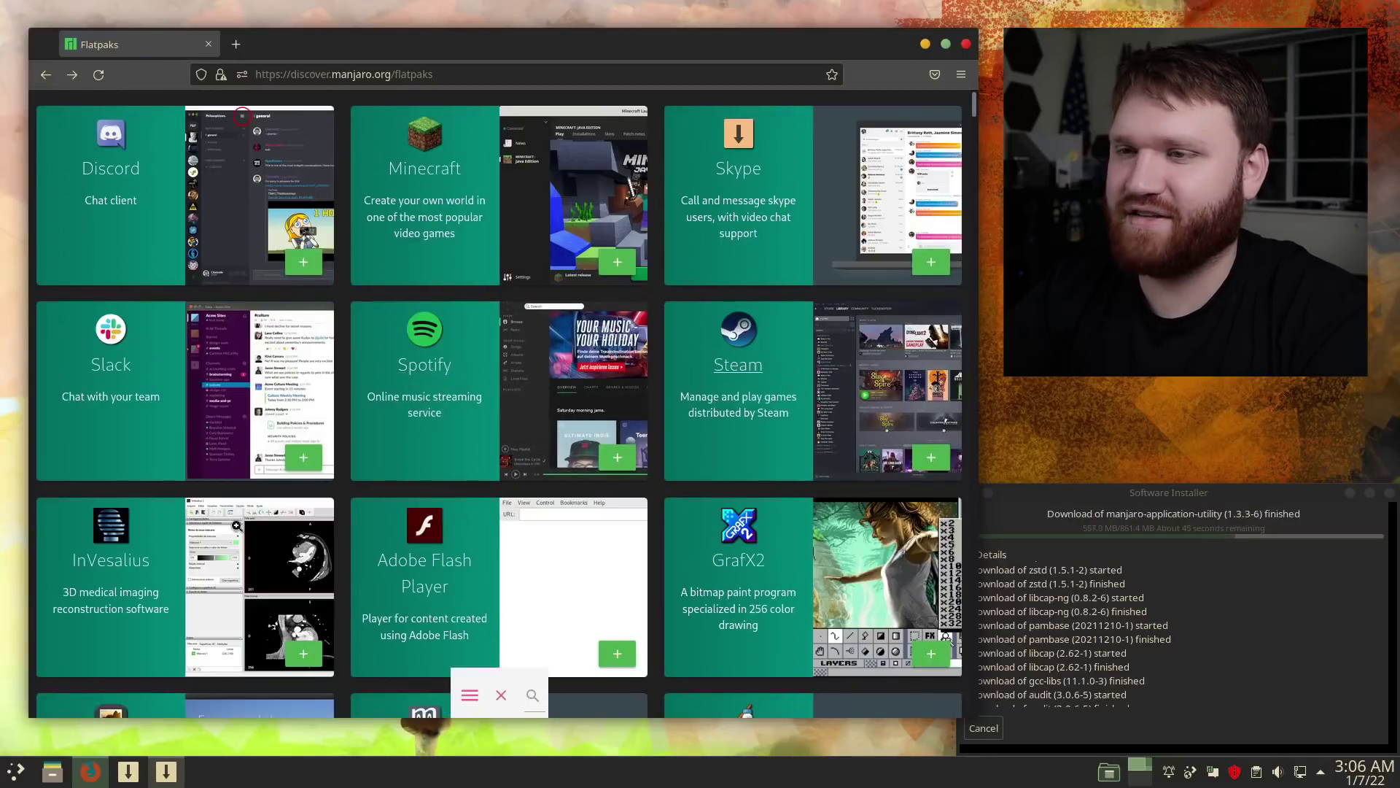
Switch from Flatpaks to the Snaps catalogue via the navigation menu, then reopen the menu.
{"action": "scroll", "coordinate": [738, 379], "scroll_direction": "down", "scroll_amount": 5}
{"action": "scroll", "coordinate": [738, 379], "scroll_direction": "up", "scroll_amount": 6}
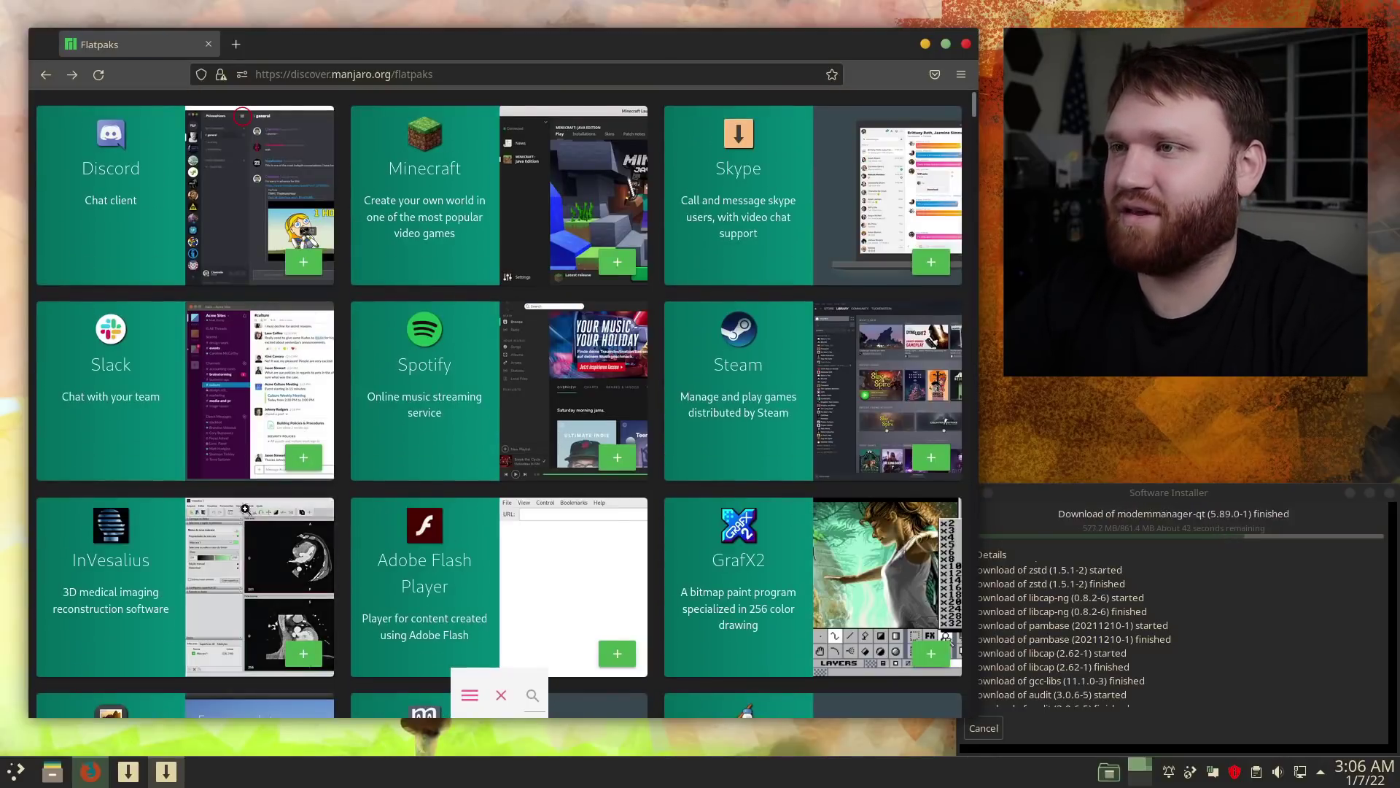
{"action": "scroll", "coordinate": [131, 135], "scroll_direction": "down", "scroll_amount": 5}
{"action": "scroll", "coordinate": [131, 135], "scroll_direction": "up", "scroll_amount": 5}
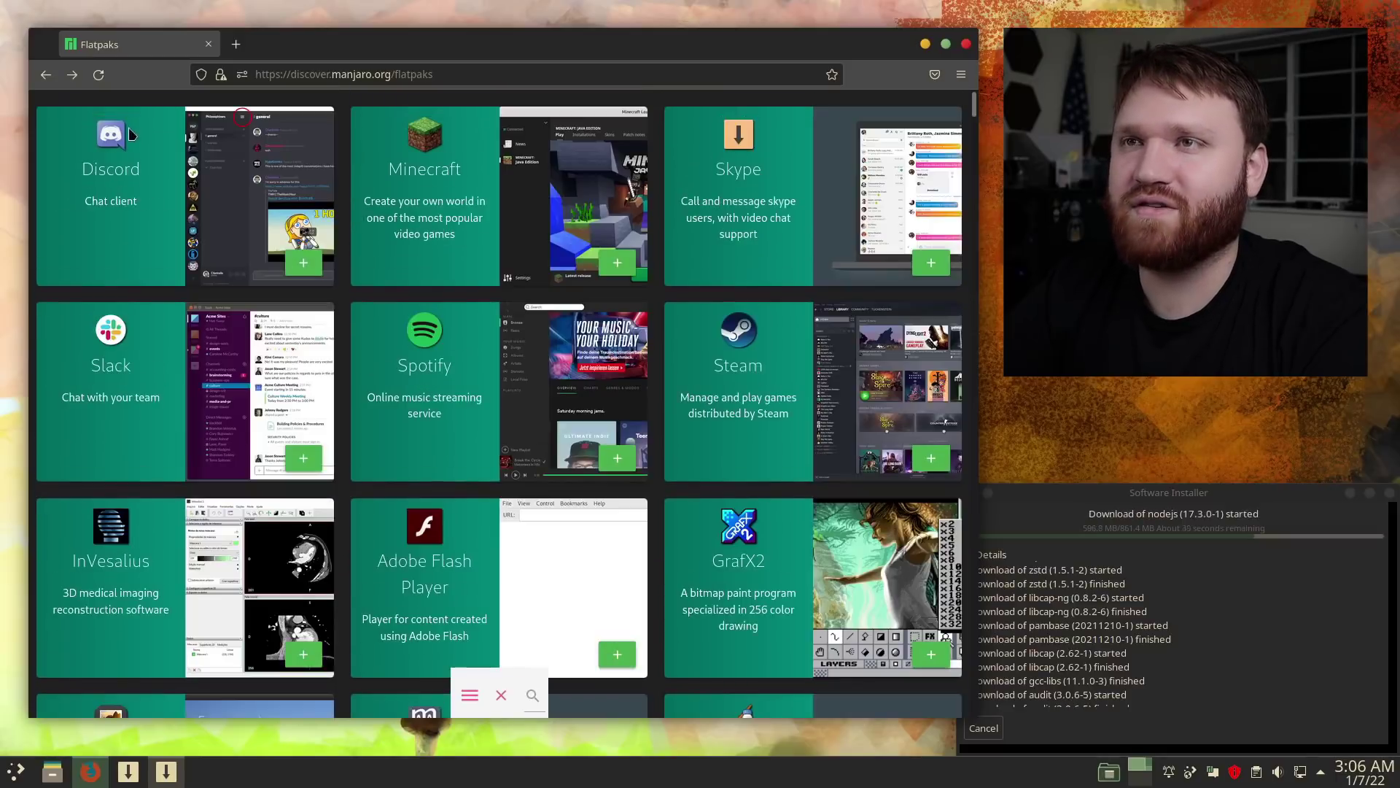
{"action": "left_click", "coordinate": [470, 694]}
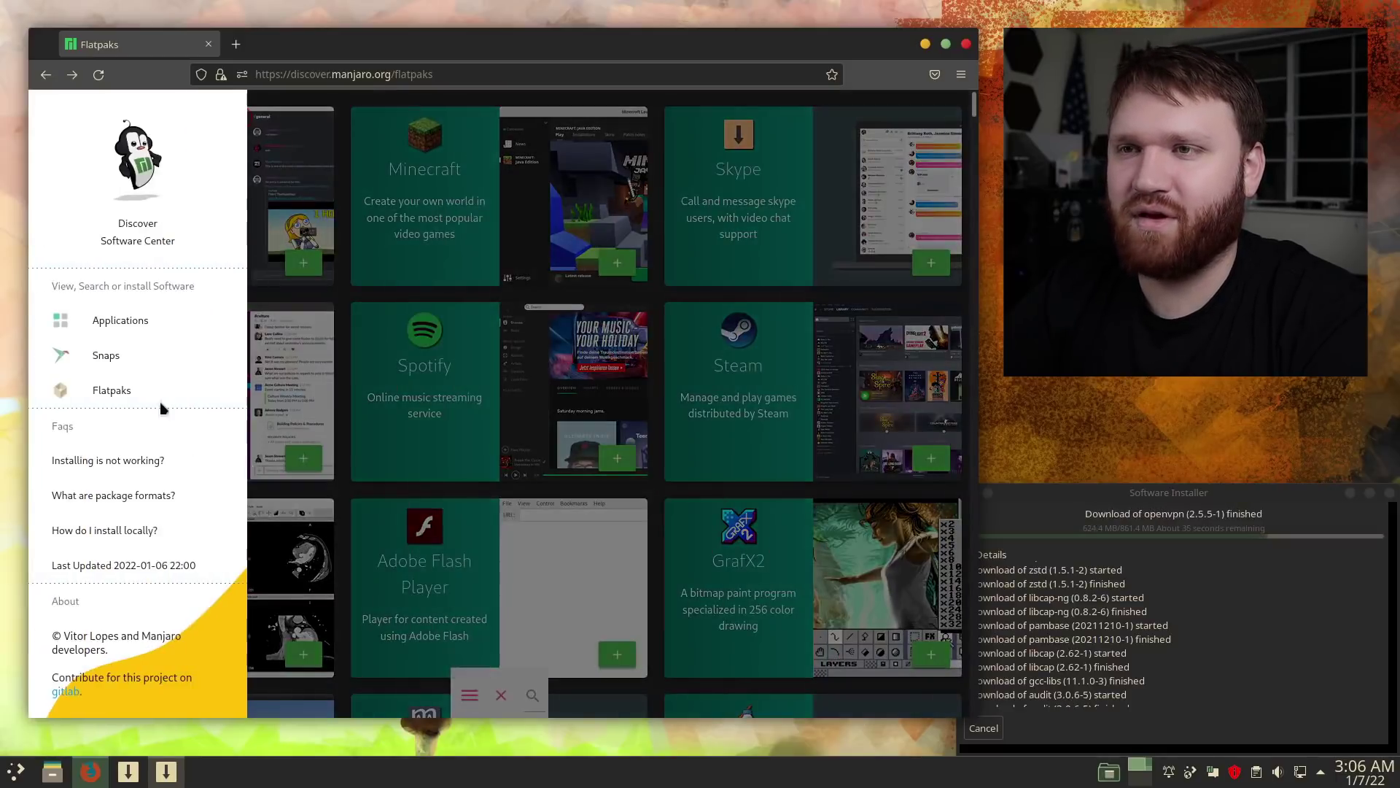
{"action": "left_click", "coordinate": [102, 354]}
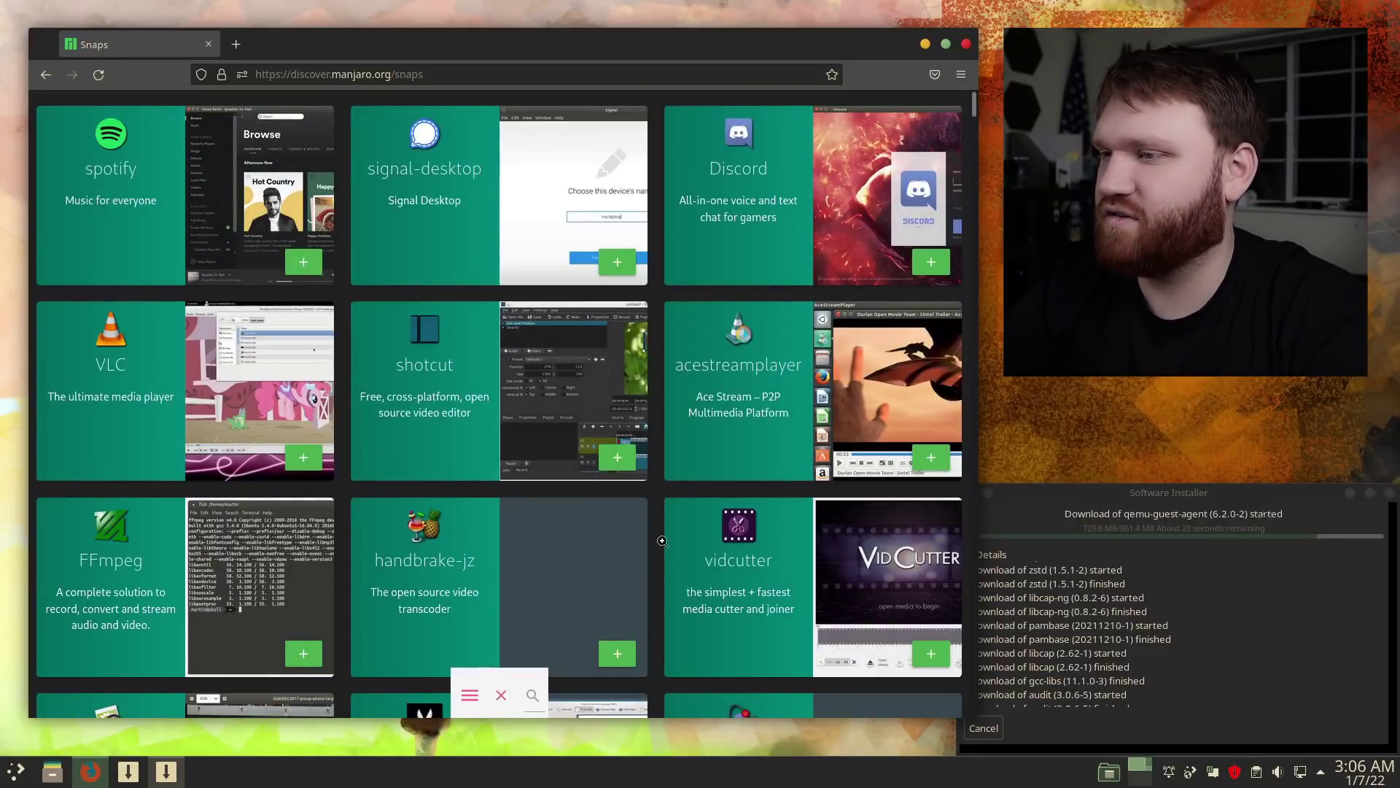
{"action": "left_click", "coordinate": [467, 699]}
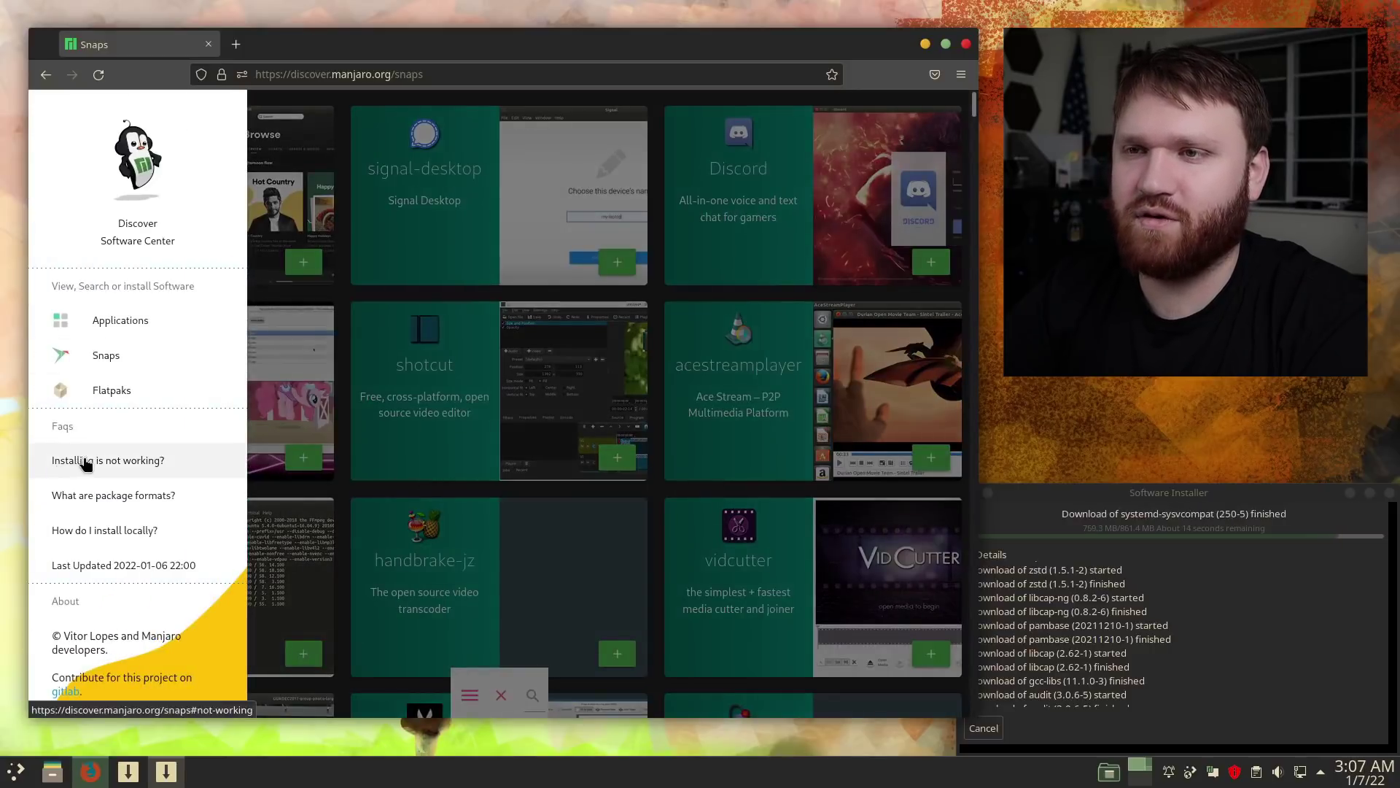
Open the 'Installing is not working?' FAQ and select its 'pamac install web-installer-url-handler' command.
{"action": "left_click", "coordinate": [157, 460]}
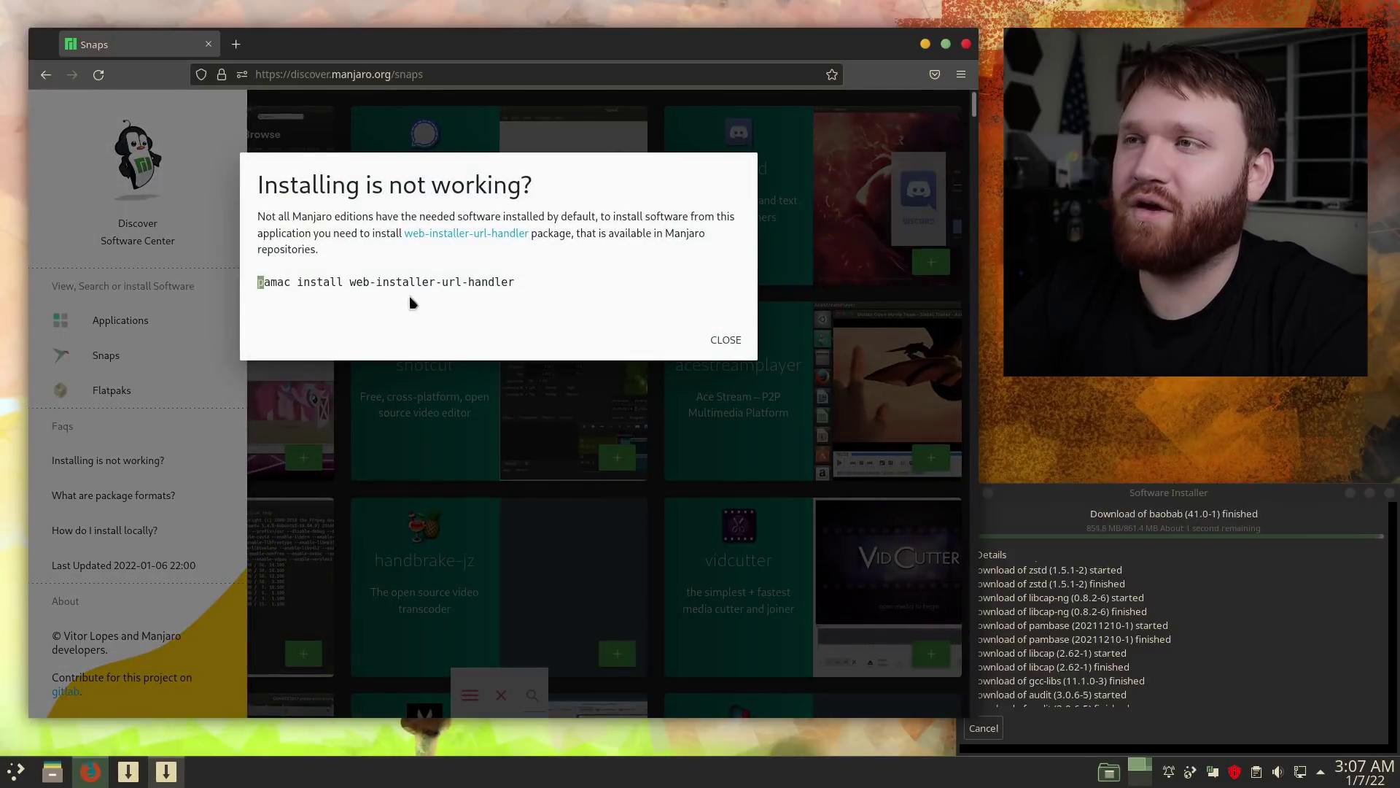
{"action": "left_click_drag", "start_coordinate": [504, 282], "coordinate": [461, 280]}
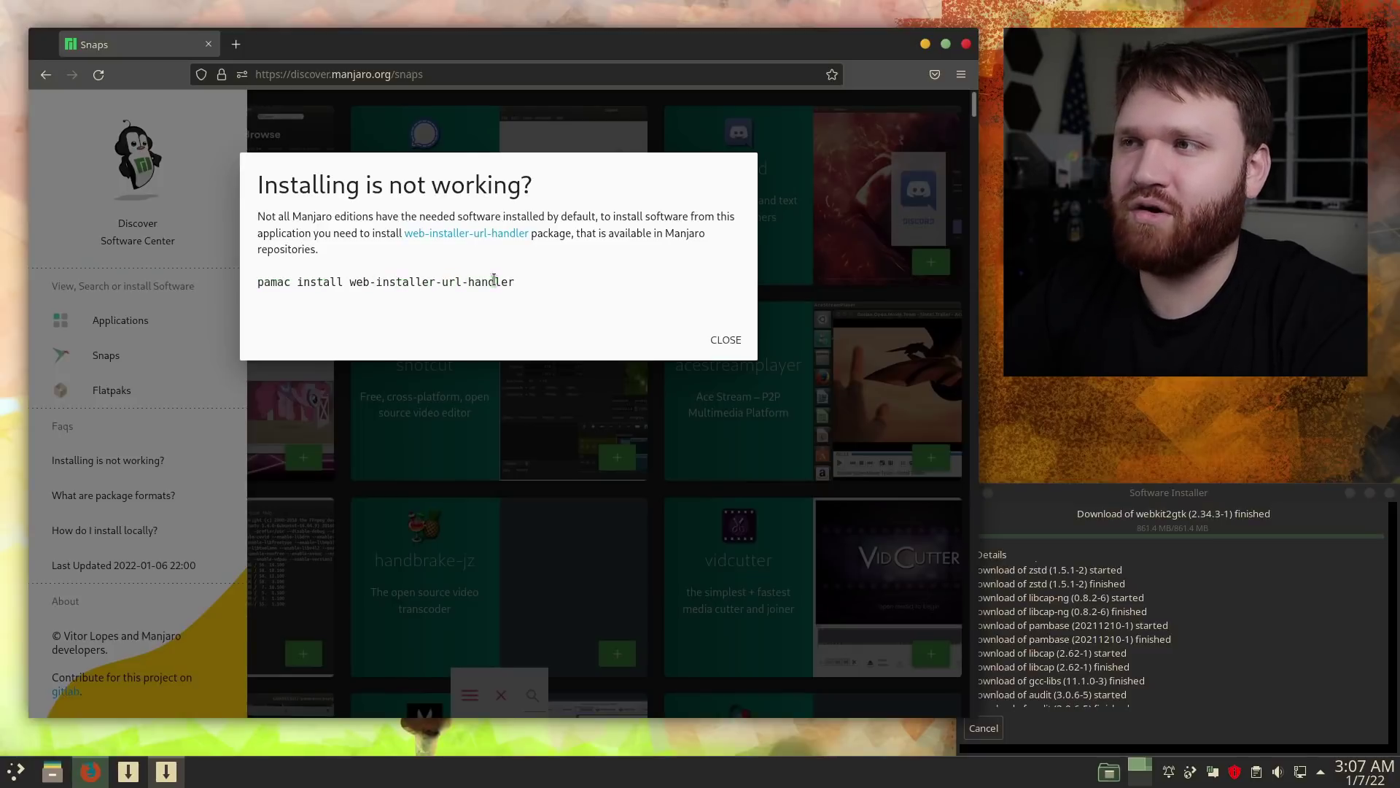
{"action": "left_click_drag", "start_coordinate": [447, 296], "coordinate": [287, 286]}
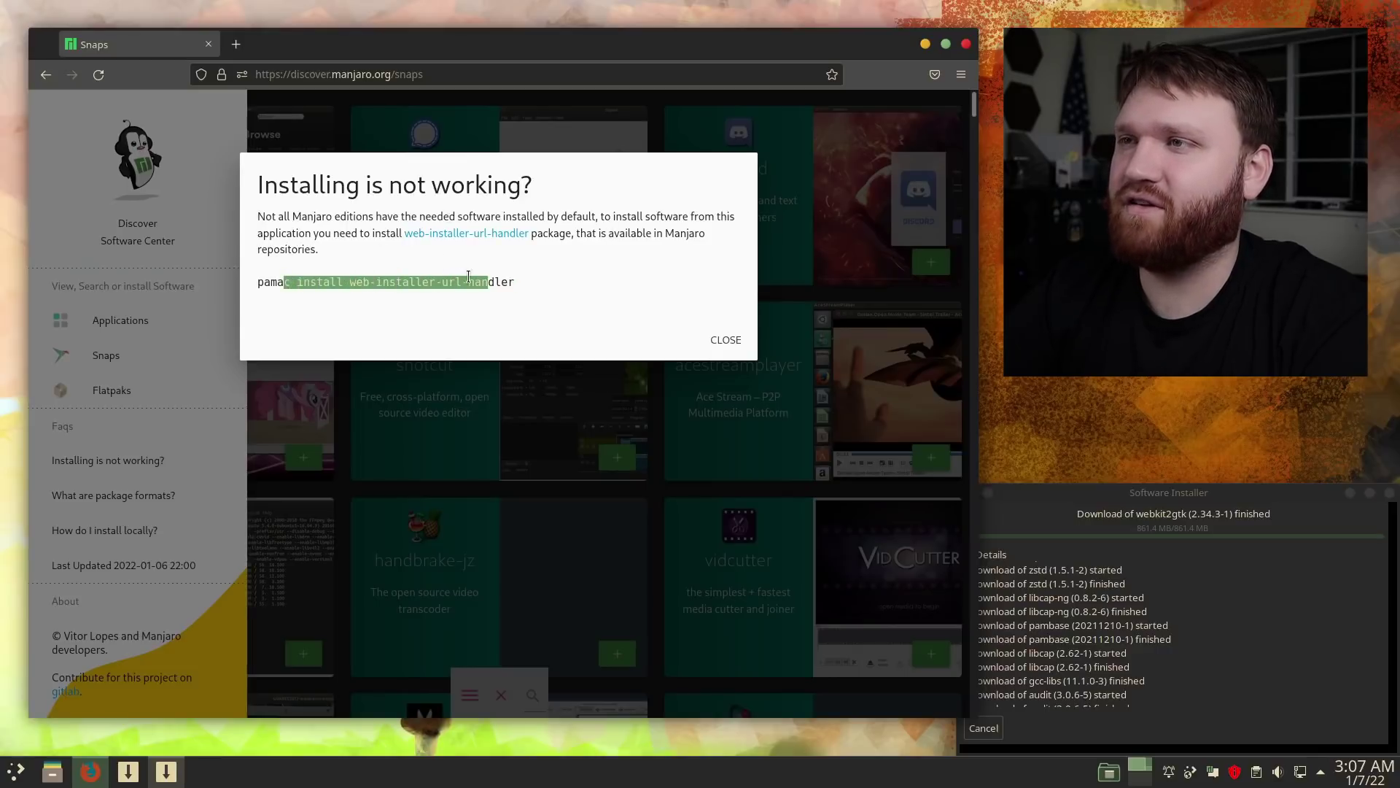
{"action": "left_click_drag", "start_coordinate": [468, 276], "coordinate": [264, 283]}
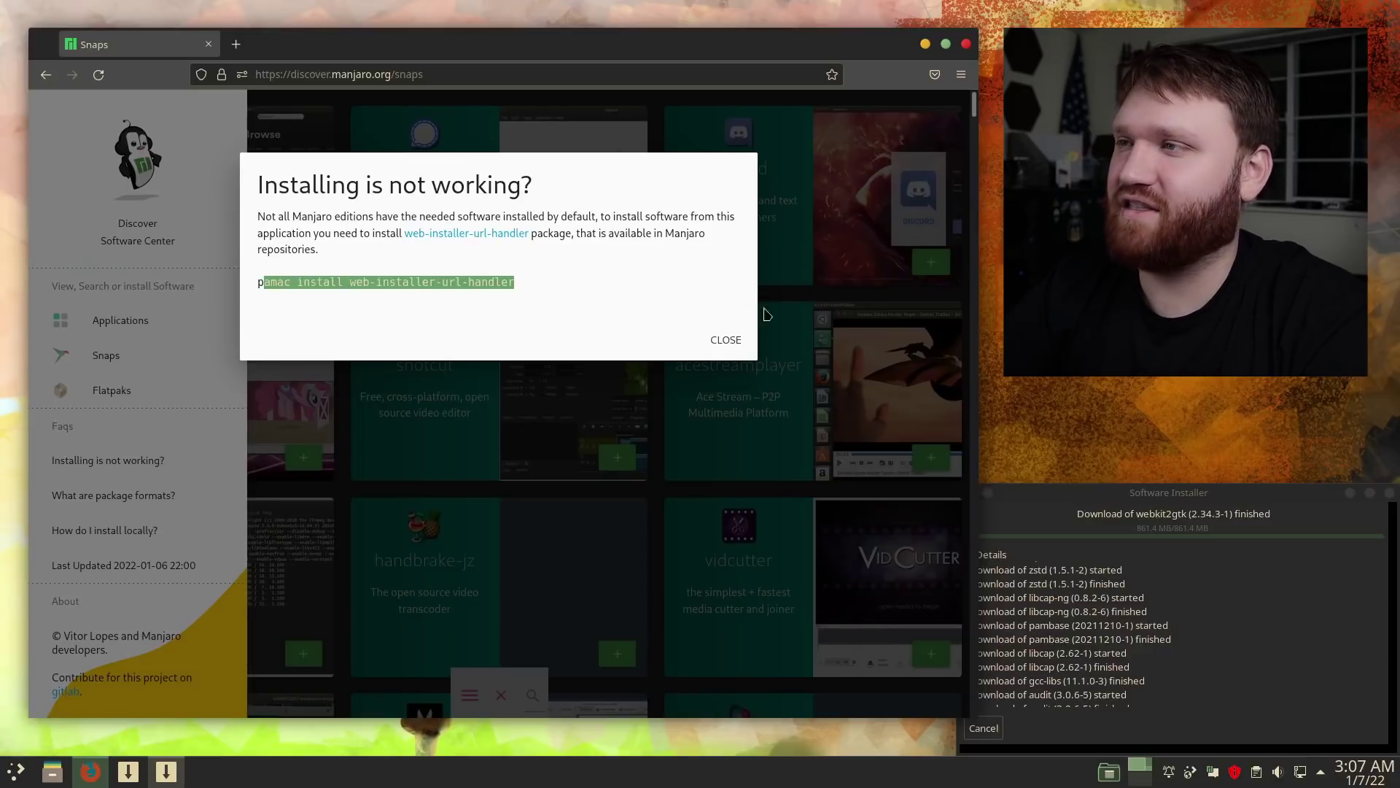
Read the 'What are package formats?' FAQ, then open 'How do I install locally?'.
{"action": "left_click", "coordinate": [719, 339]}
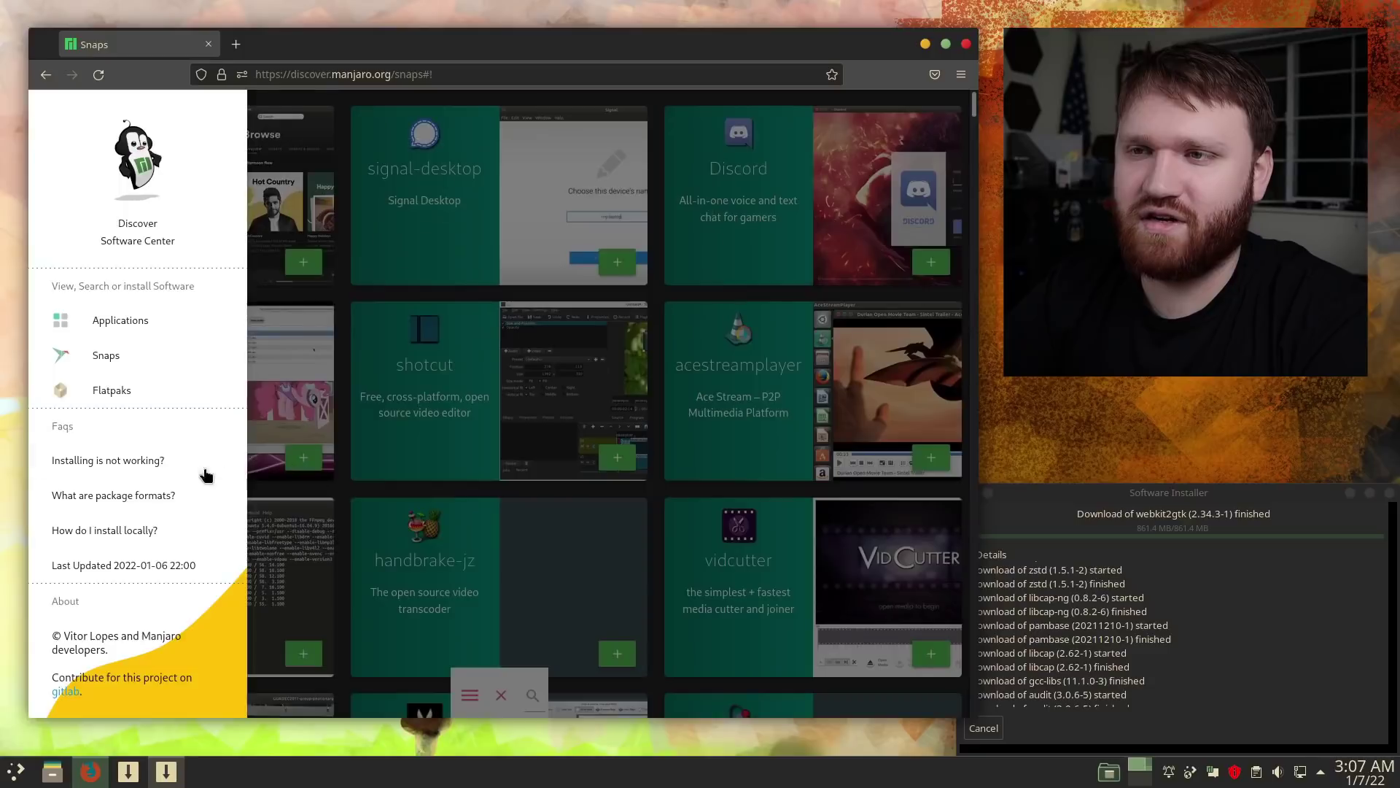
{"action": "left_click", "coordinate": [149, 502]}
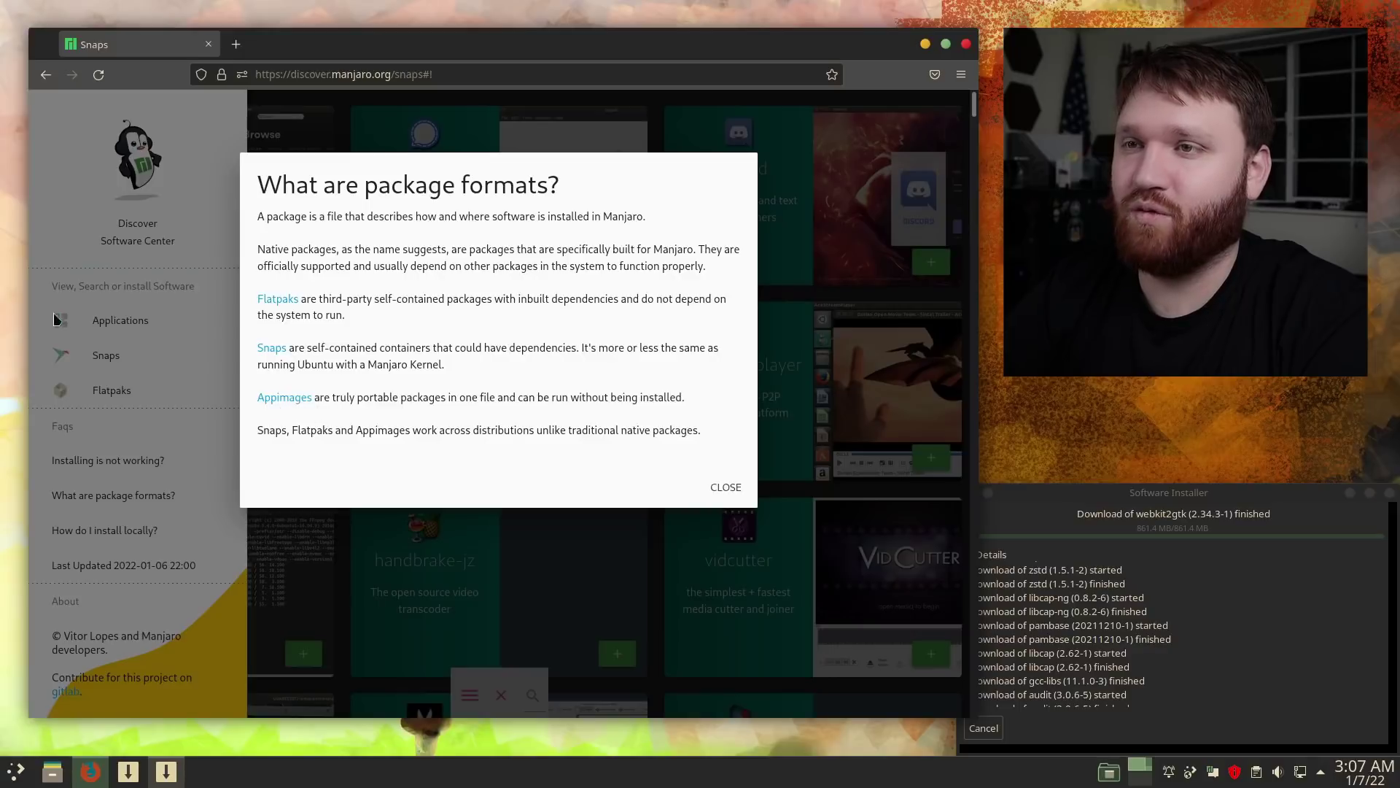
{"action": "left_click", "coordinate": [740, 488]}
{"action": "left_click", "coordinate": [67, 535]}
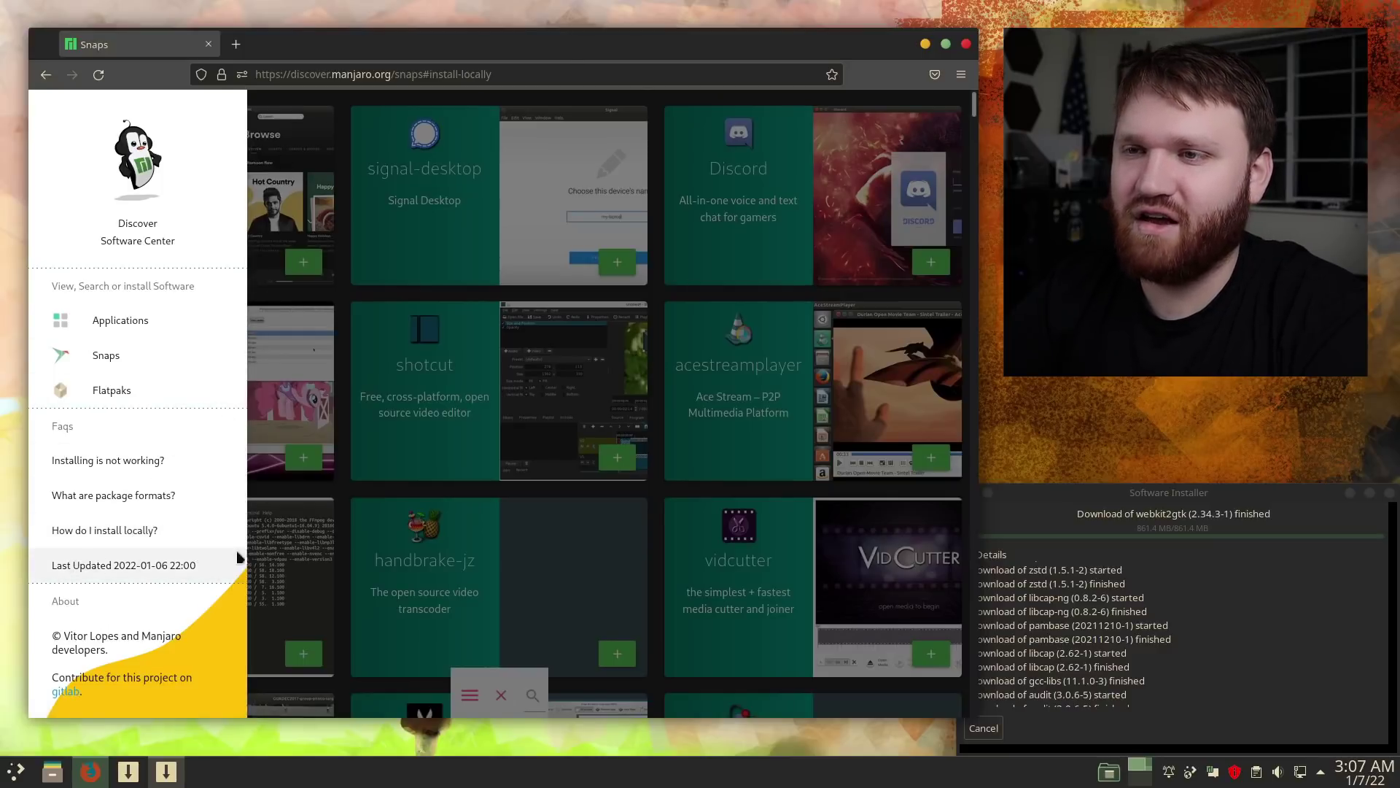
Open the gitlab project link in a new tab, view the last commit author's profile, and return to Snaps.
{"action": "left_click_drag", "start_coordinate": [230, 565], "coordinate": [51, 566]}
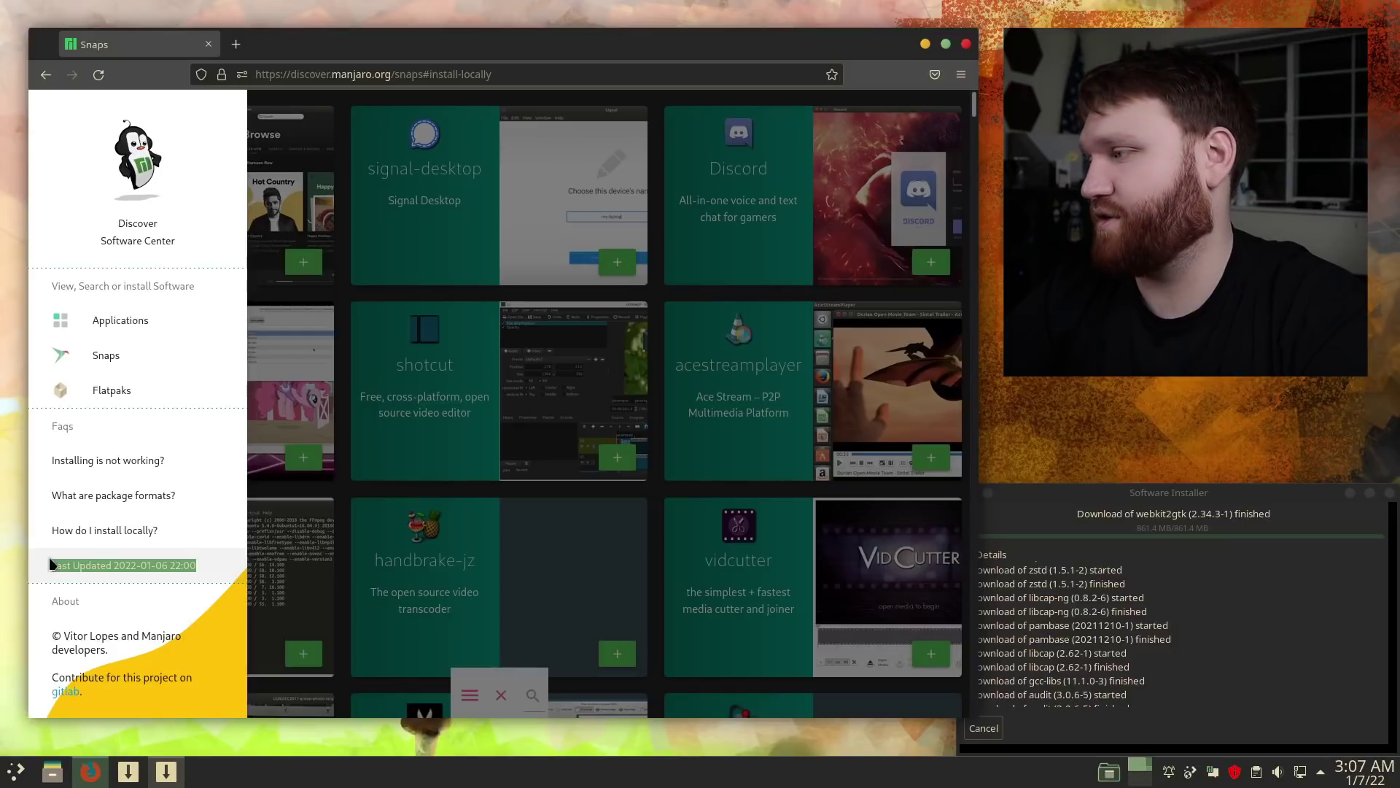
{"action": "left_click", "coordinate": [108, 567]}
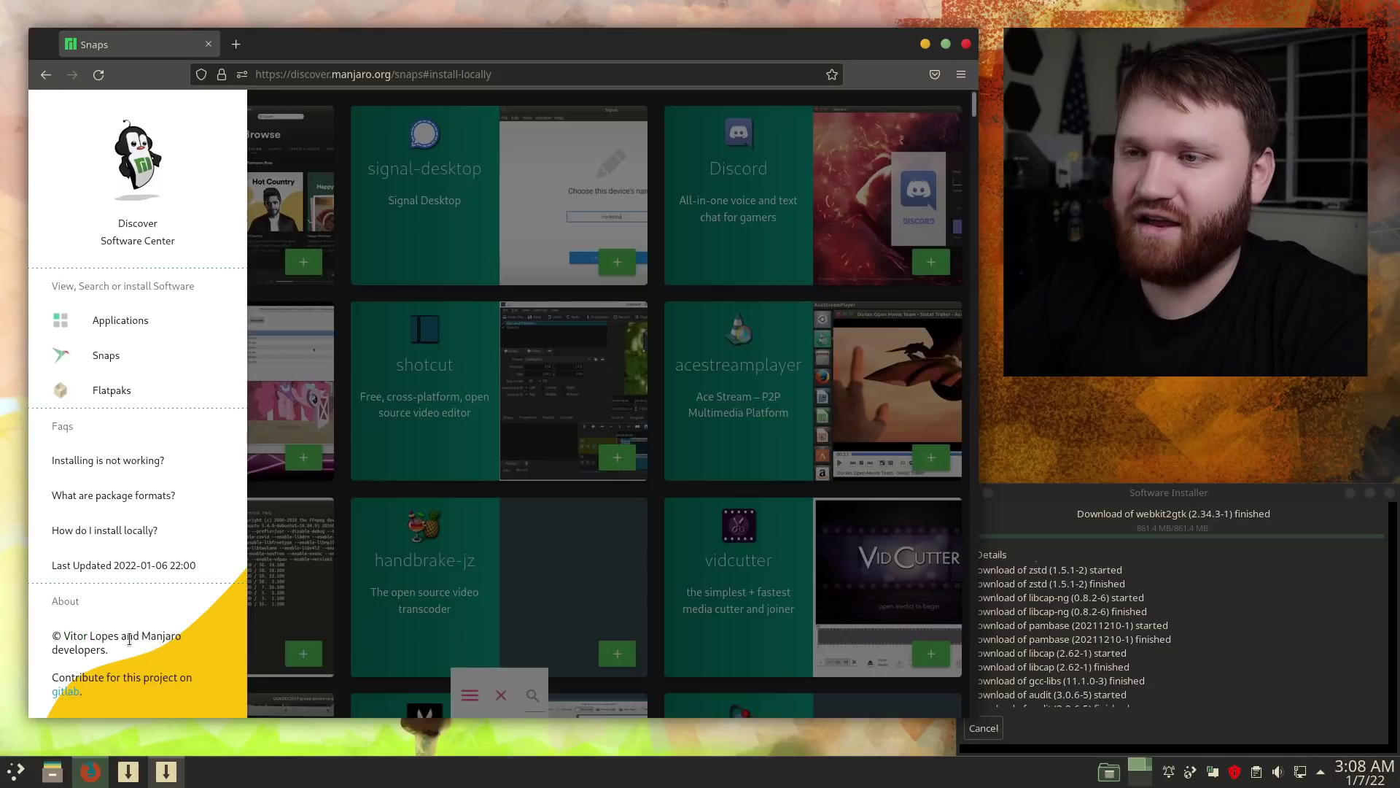
{"action": "left_click_drag", "start_coordinate": [160, 661], "coordinate": [99, 698]}
{"action": "left_click", "coordinate": [146, 679]}
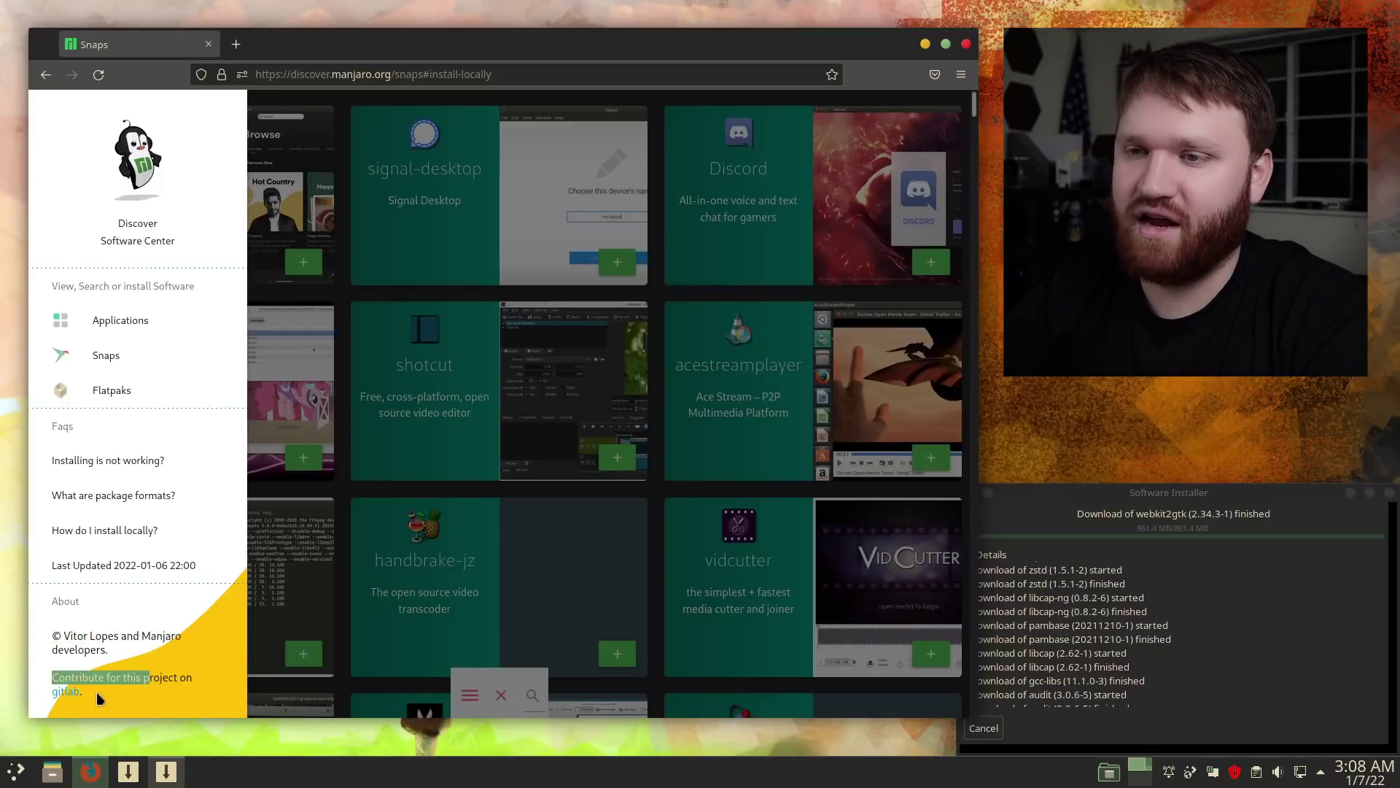
{"action": "left_click", "coordinate": [98, 699]}
{"action": "right_click", "coordinate": [68, 698]}
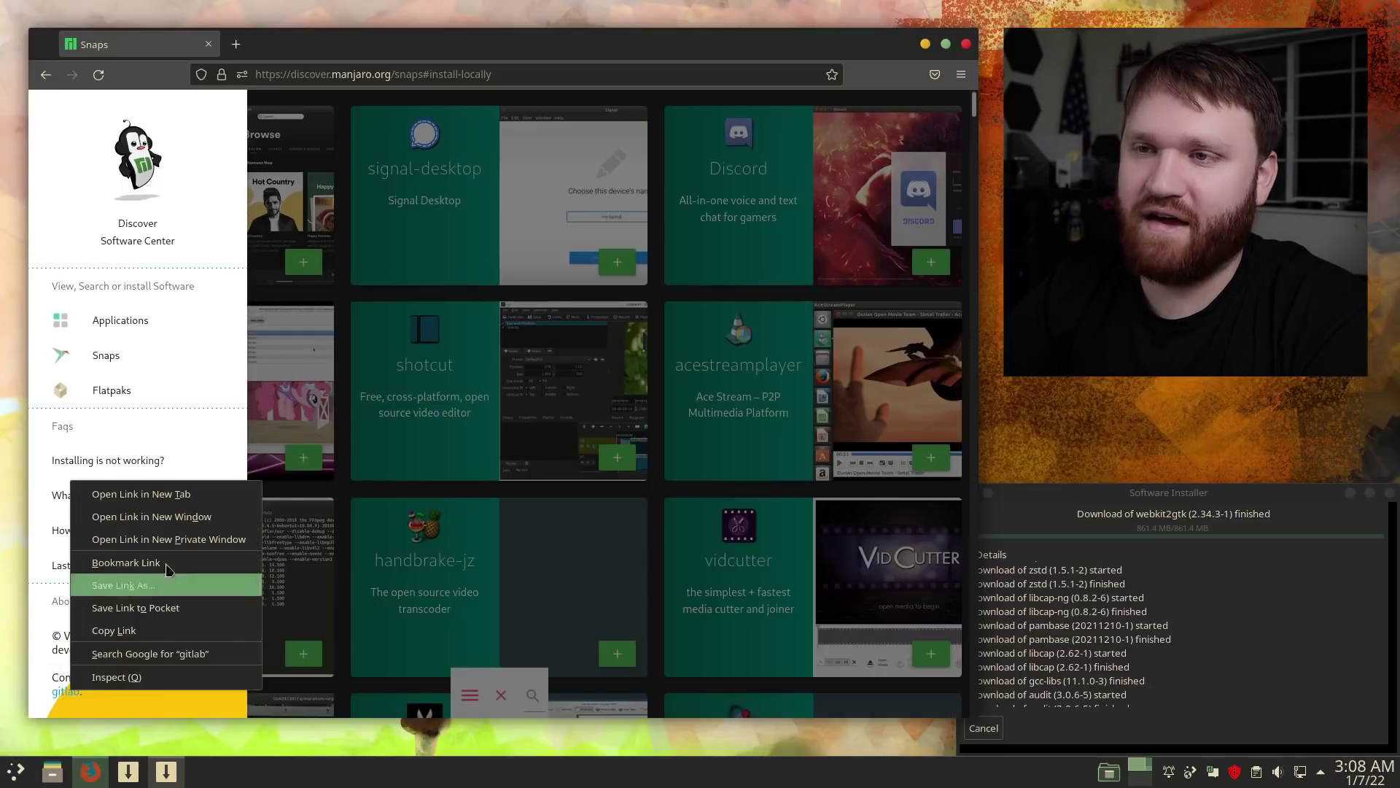
{"action": "left_click", "coordinate": [232, 240]}
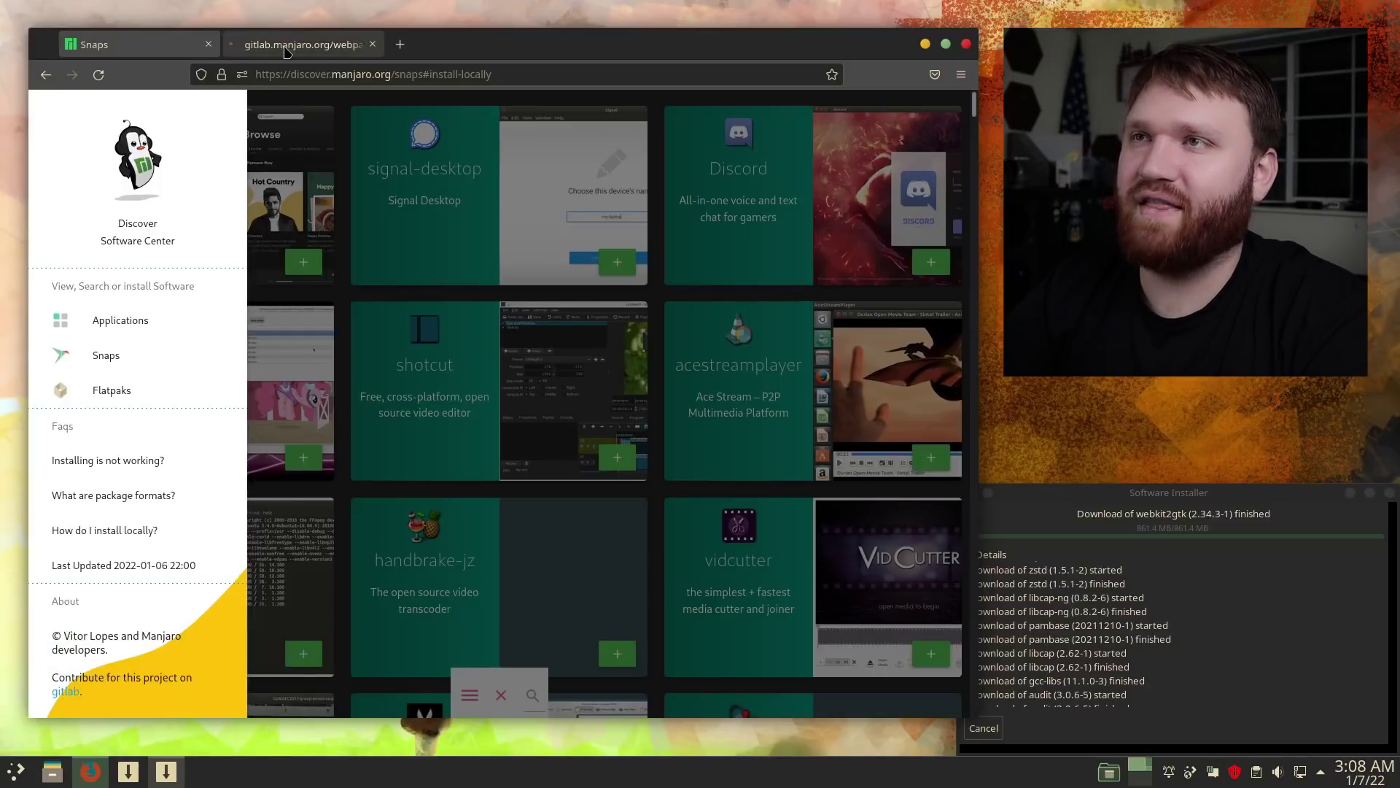
{"action": "left_click", "coordinate": [284, 45]}
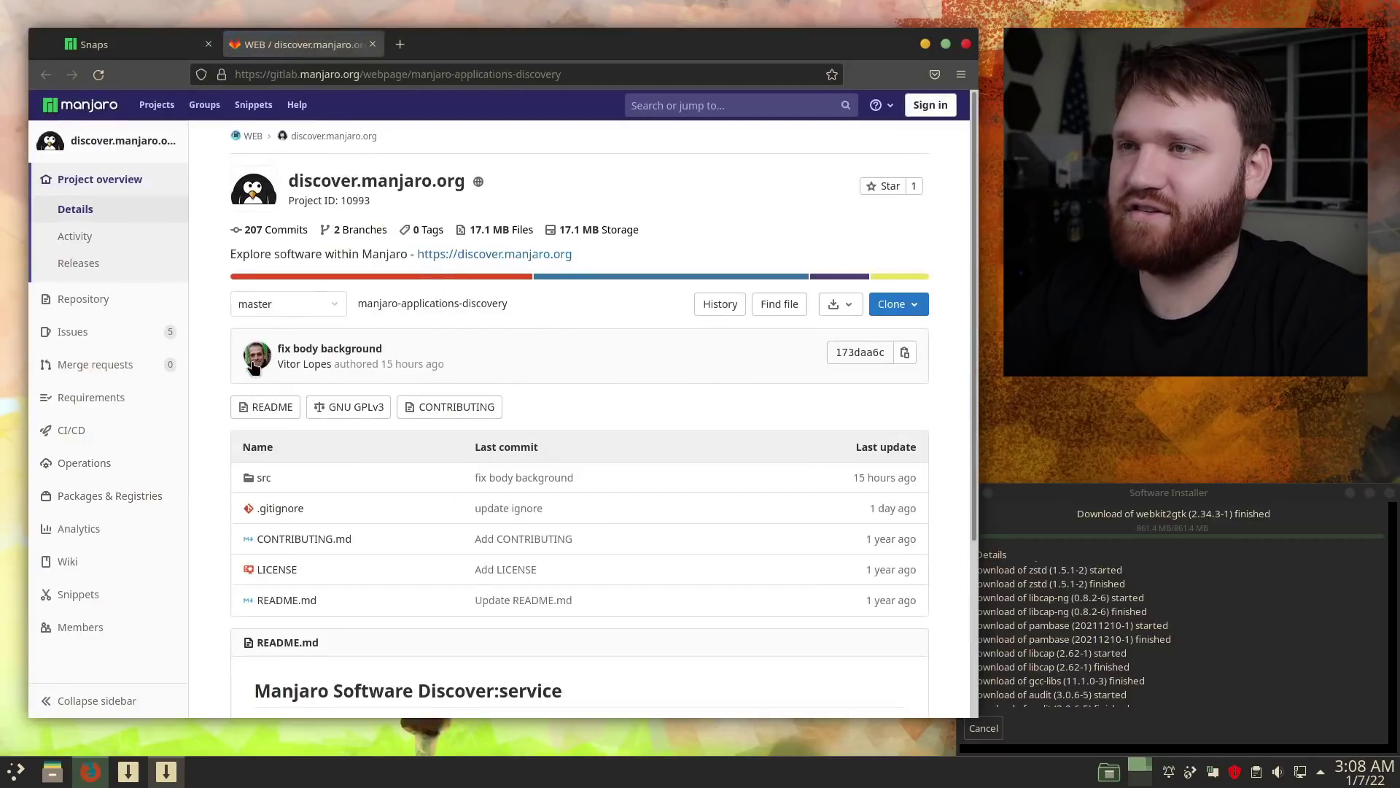
{"action": "left_click", "coordinate": [256, 363]}
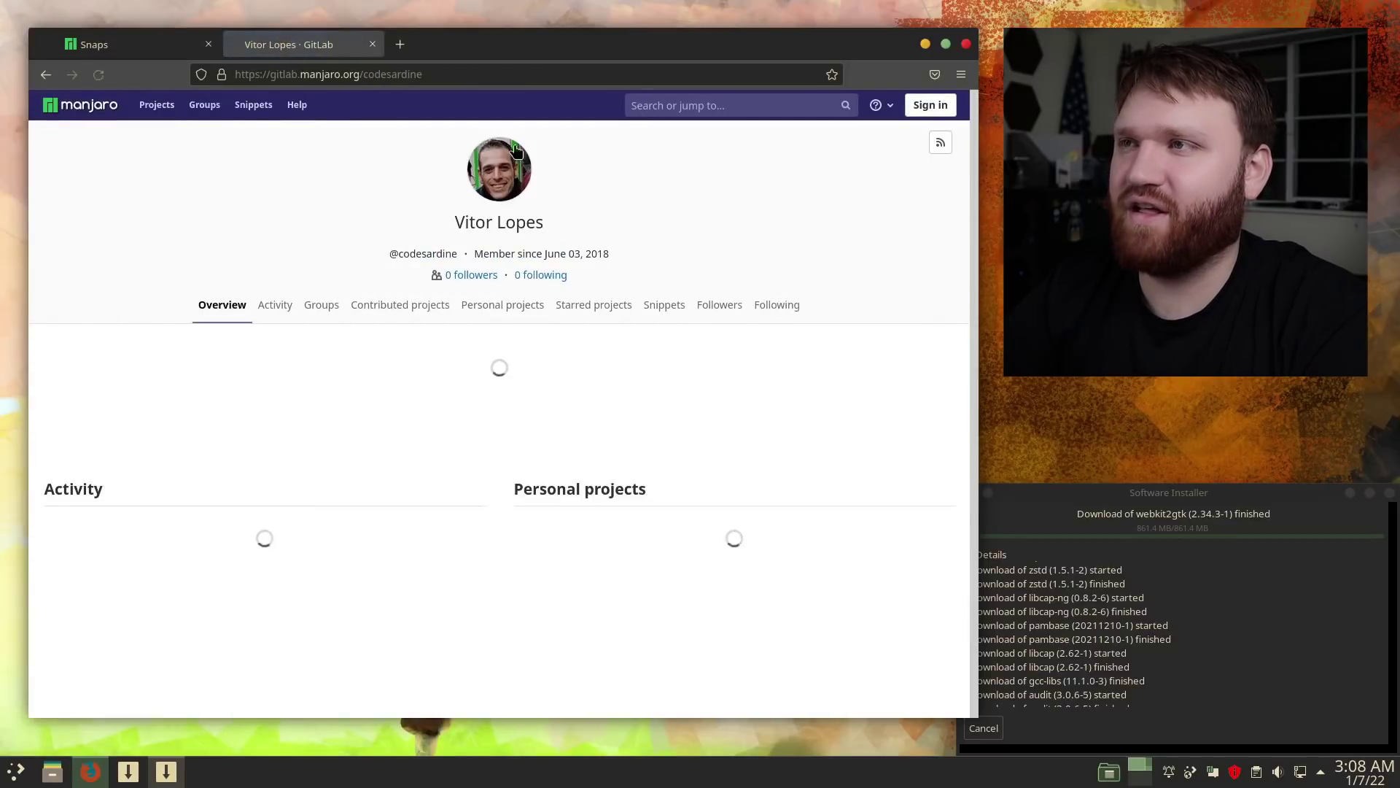
{"action": "key", "text": "ctrl+Tab"}
Confirm in the Details log that the webkit2gtk download finished, then minimize the Software Installer.
{"action": "left_click", "coordinate": [1166, 498]}
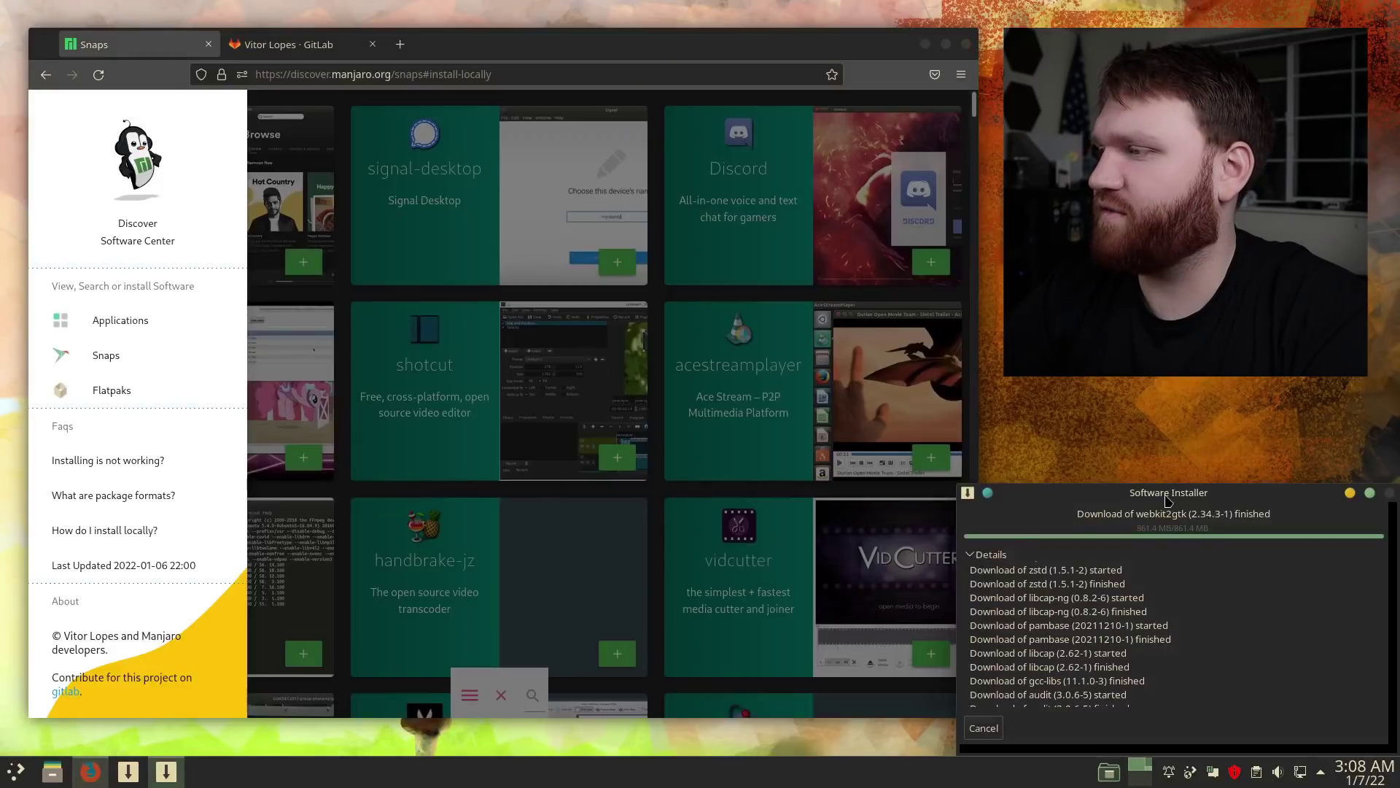
{"action": "scroll", "coordinate": [1074, 640], "scroll_direction": "down", "scroll_amount": 5}
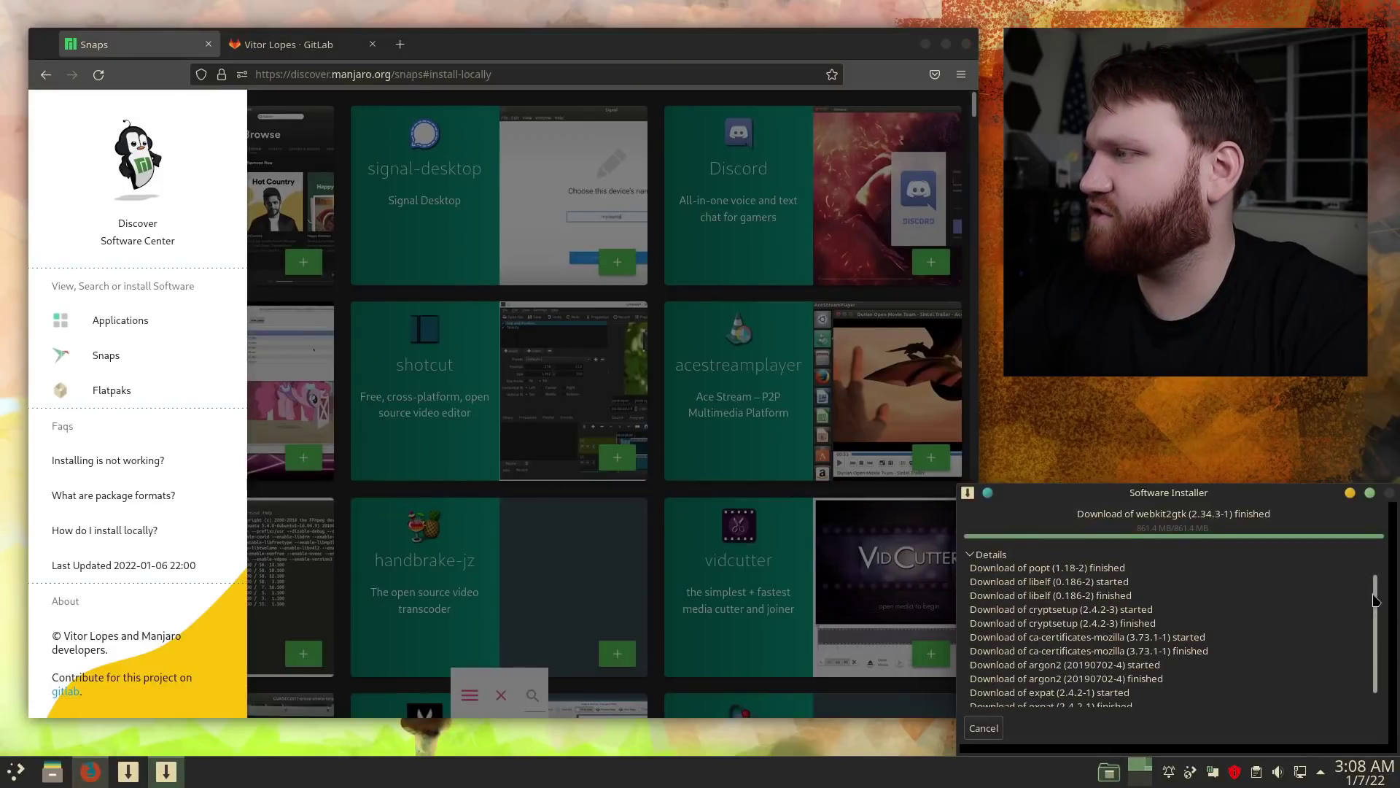
{"action": "left_click_drag", "start_coordinate": [1375, 598], "coordinate": [1376, 700]}
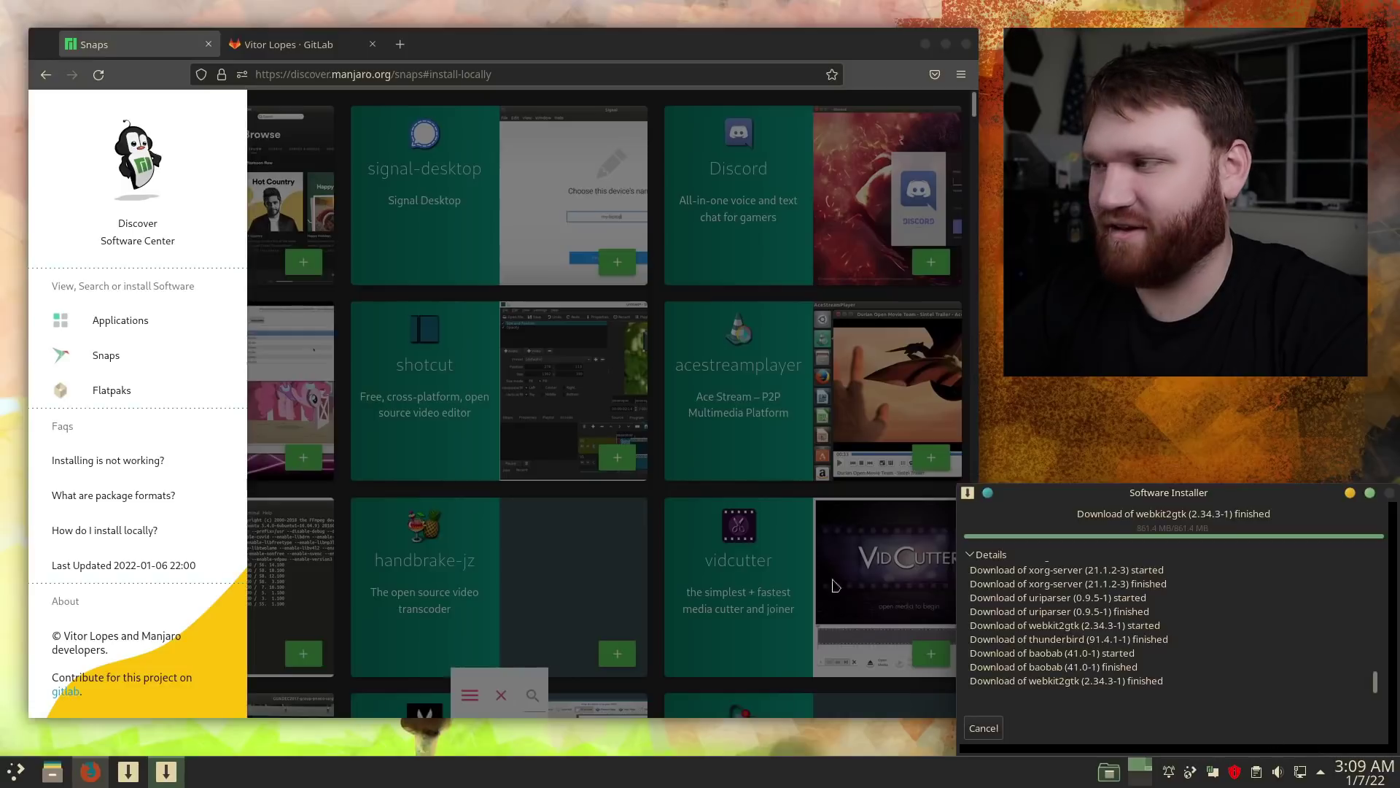
{"action": "left_click", "coordinate": [1350, 493]}
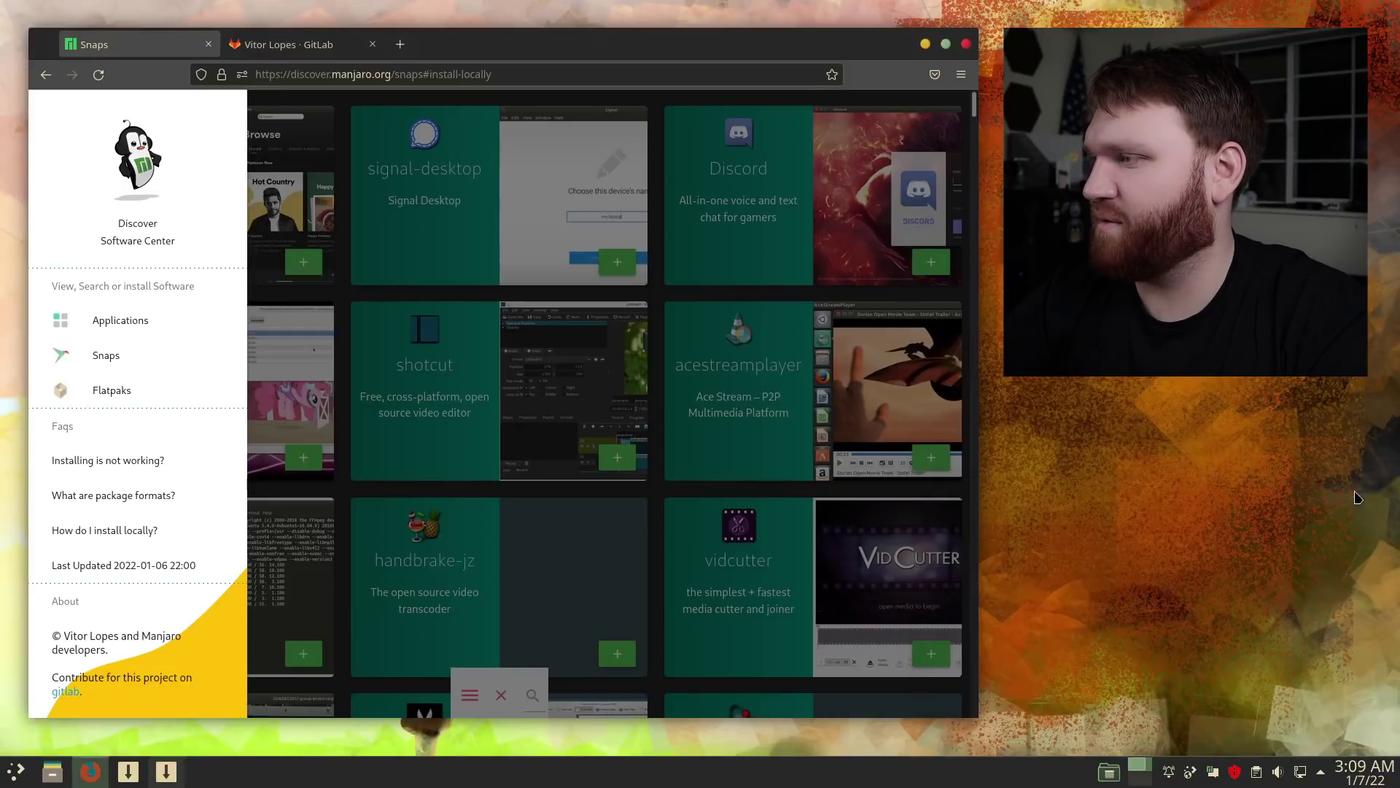
Close the navigation panel, search the snaps for 'kden', and open the kdenlive snap page.
{"action": "left_click", "coordinate": [501, 694]}
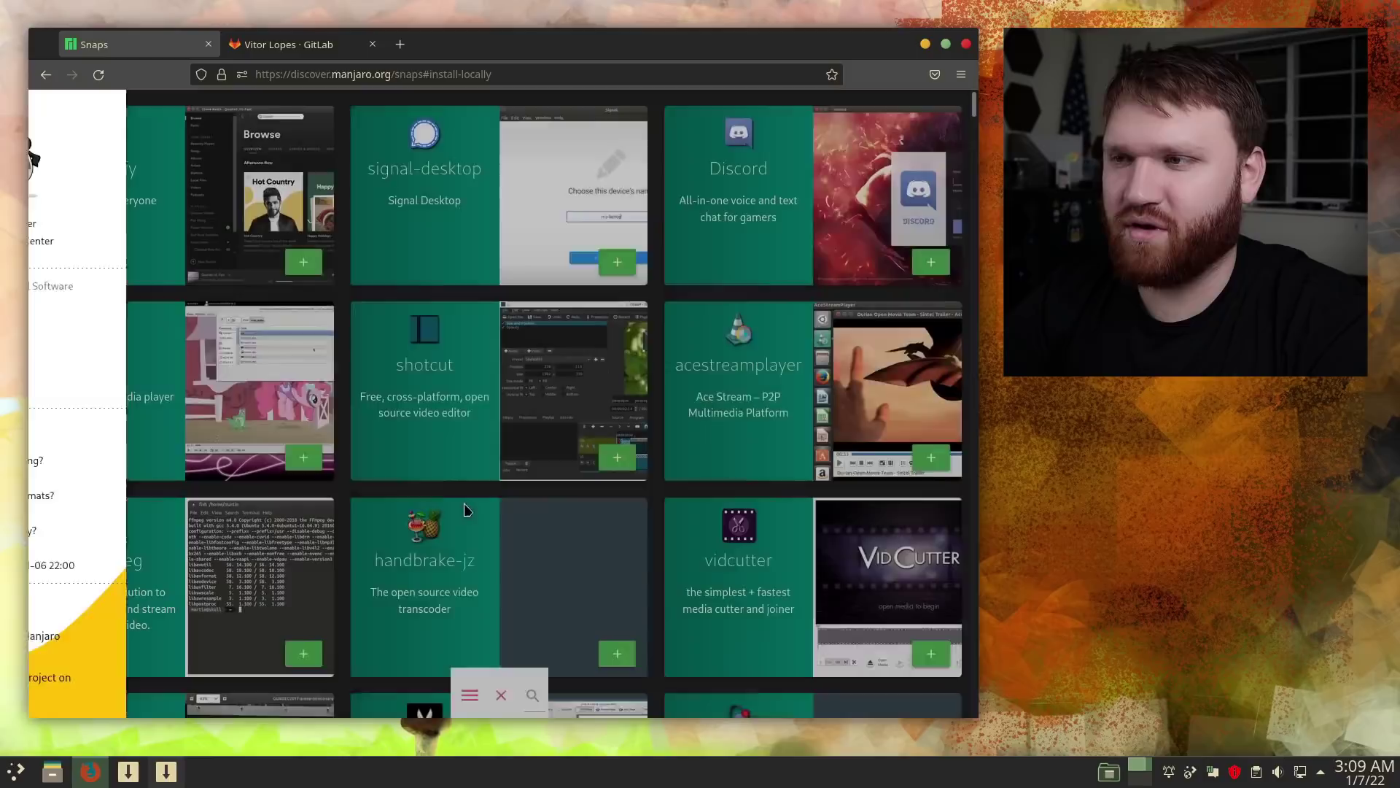
{"action": "left_click", "coordinate": [531, 697]}
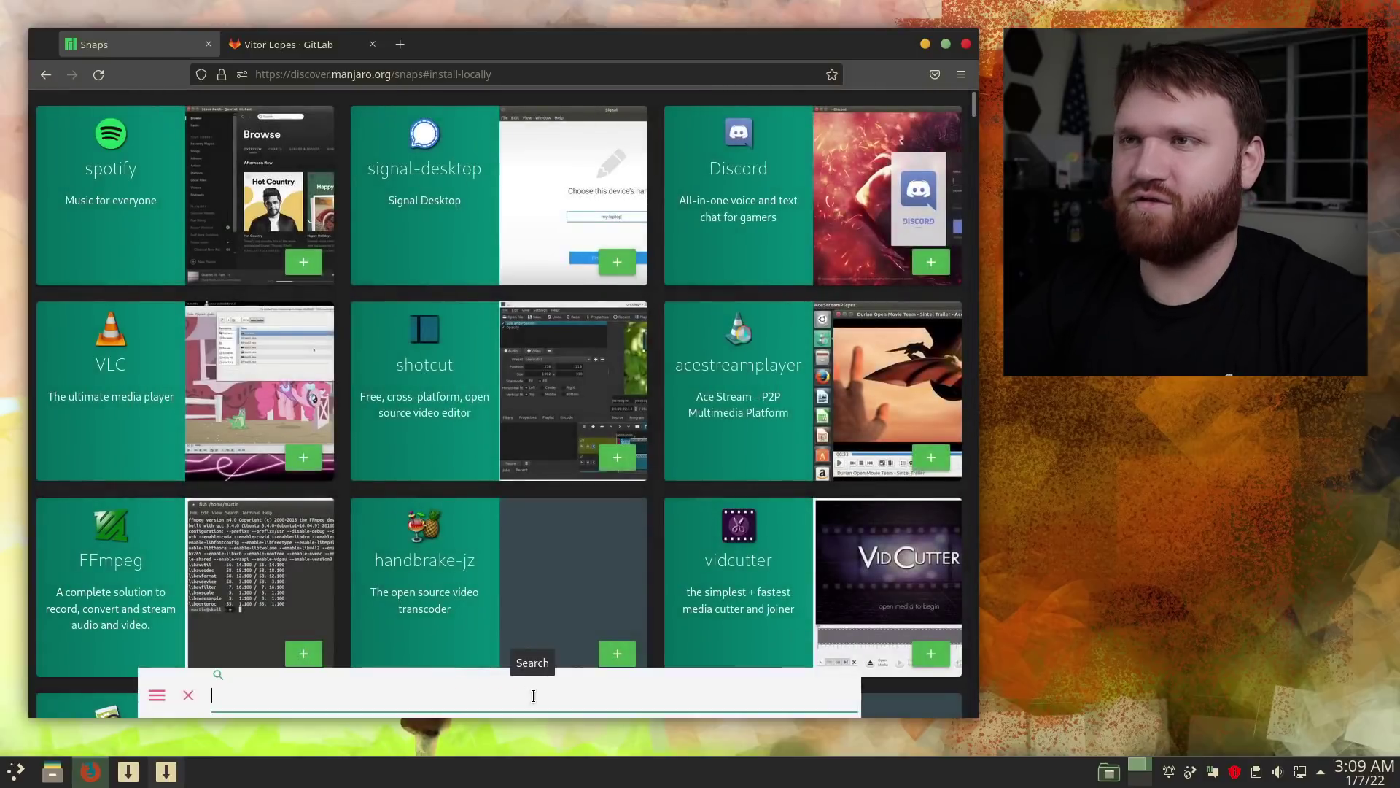
{"action": "type", "text": "kden"}
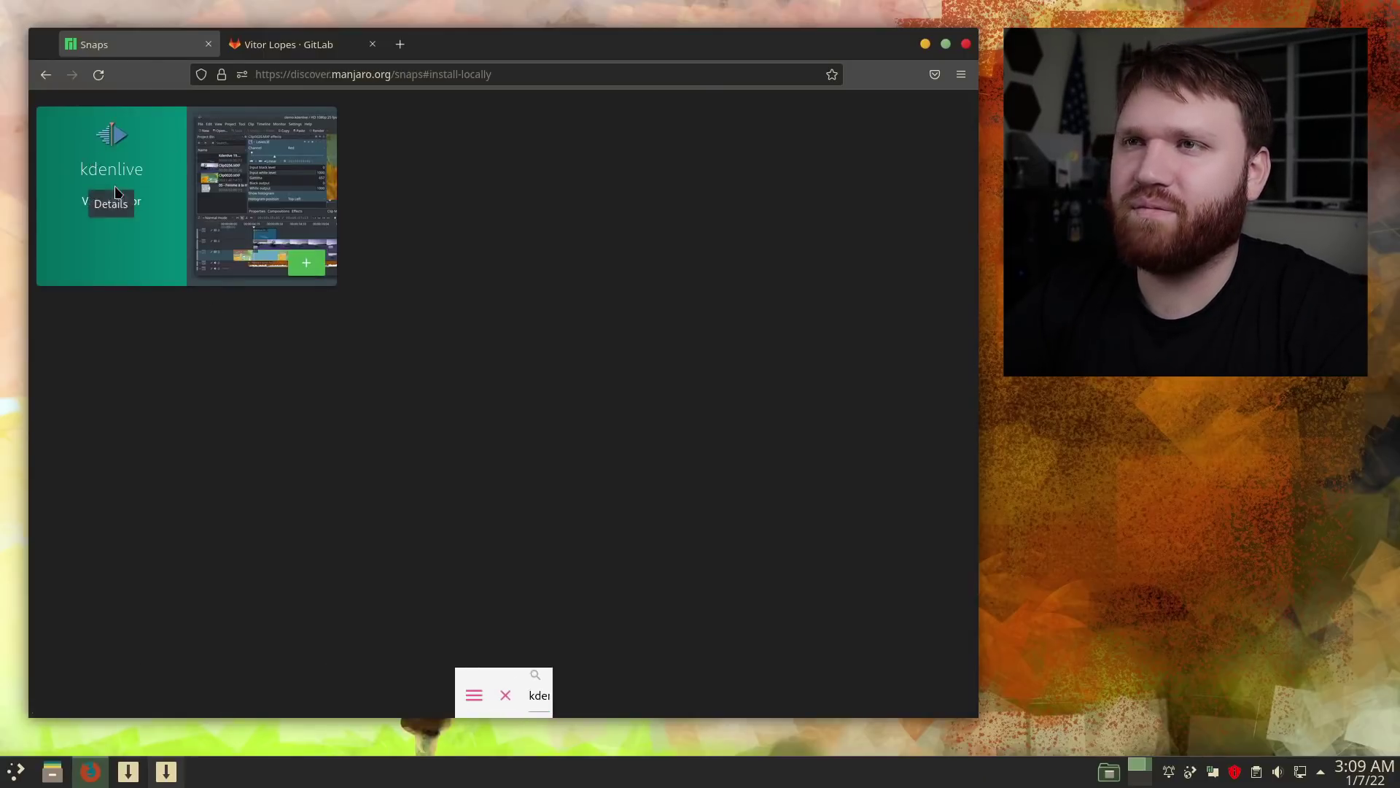
{"action": "left_click", "coordinate": [261, 181]}
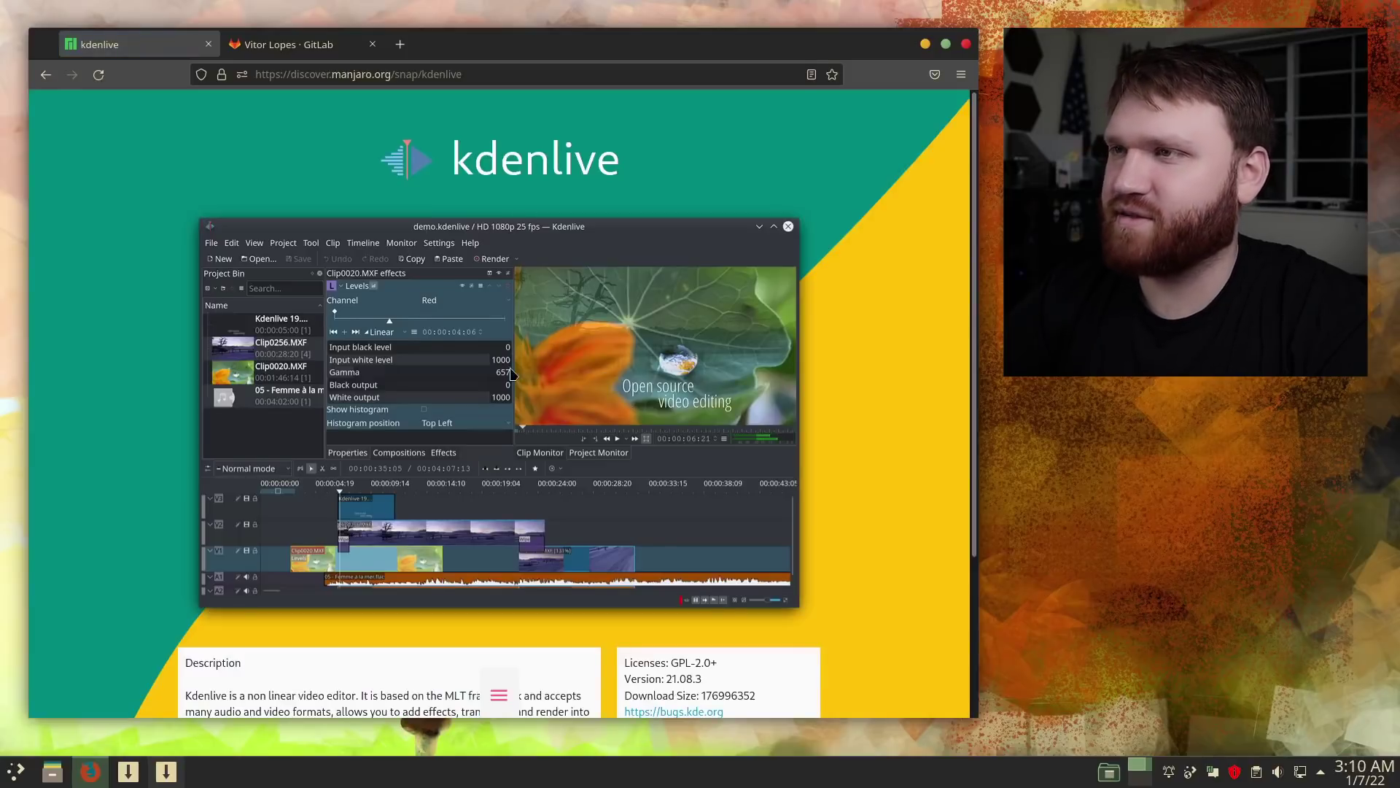
Read kdenlive's snap install and remove commands on its details page.
{"action": "scroll", "coordinate": [510, 373], "scroll_direction": "down", "scroll_amount": 3}
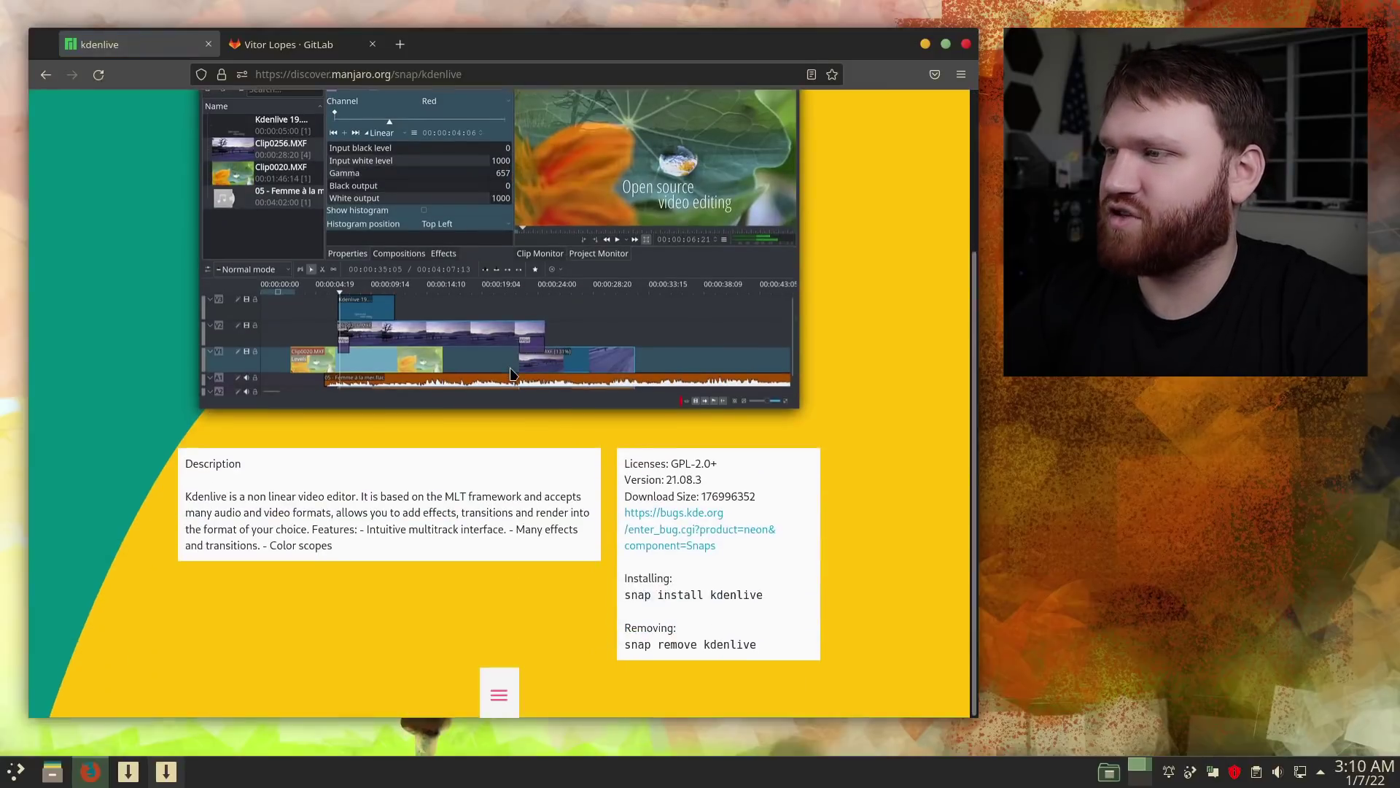
{"action": "triple_click", "coordinate": [678, 598]}
{"action": "left_click", "coordinate": [761, 648], "text": "shift"}
{"action": "left_click", "coordinate": [761, 647]}
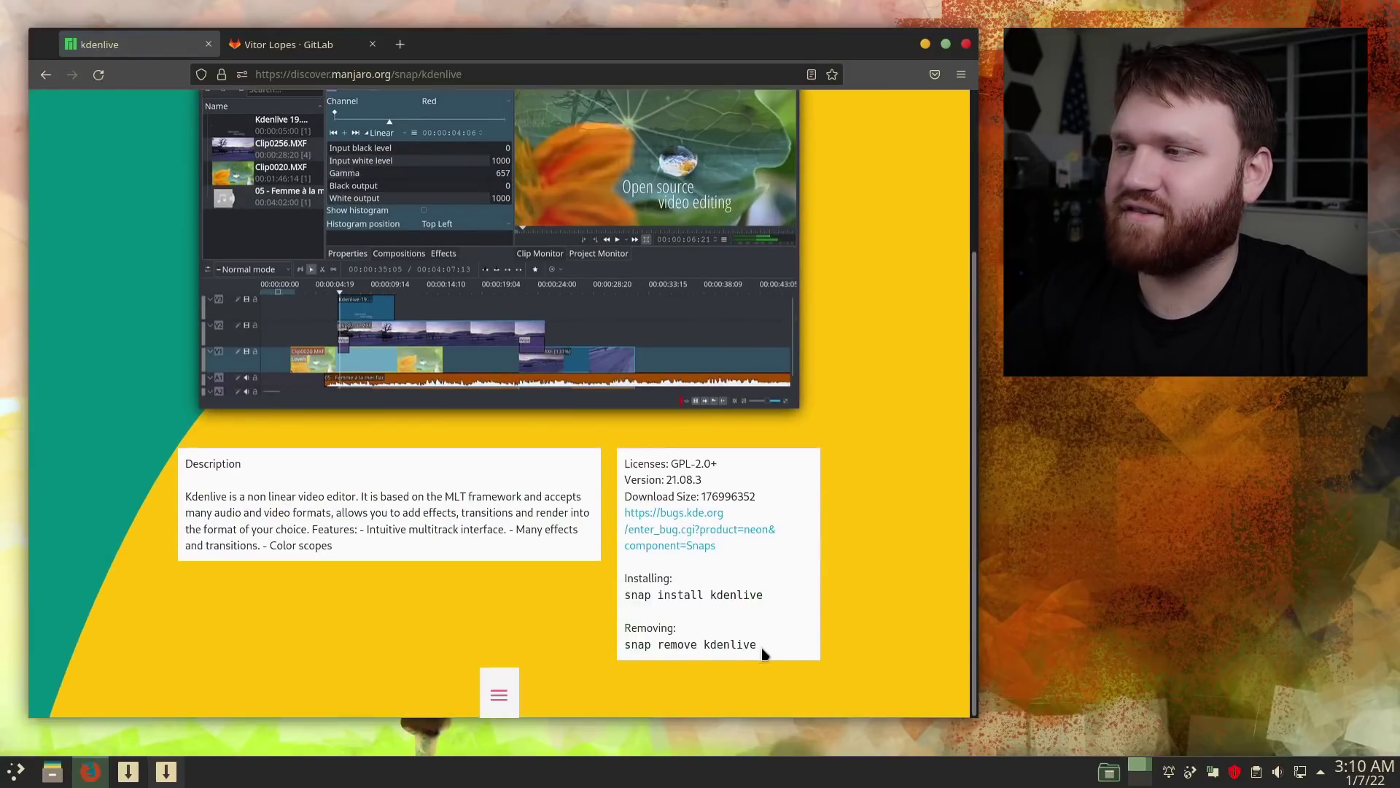
{"action": "left_click", "coordinate": [615, 592], "text": "shift"}
{"action": "left_click", "coordinate": [614, 585], "text": "shift"}
{"action": "left_click", "coordinate": [704, 573]}
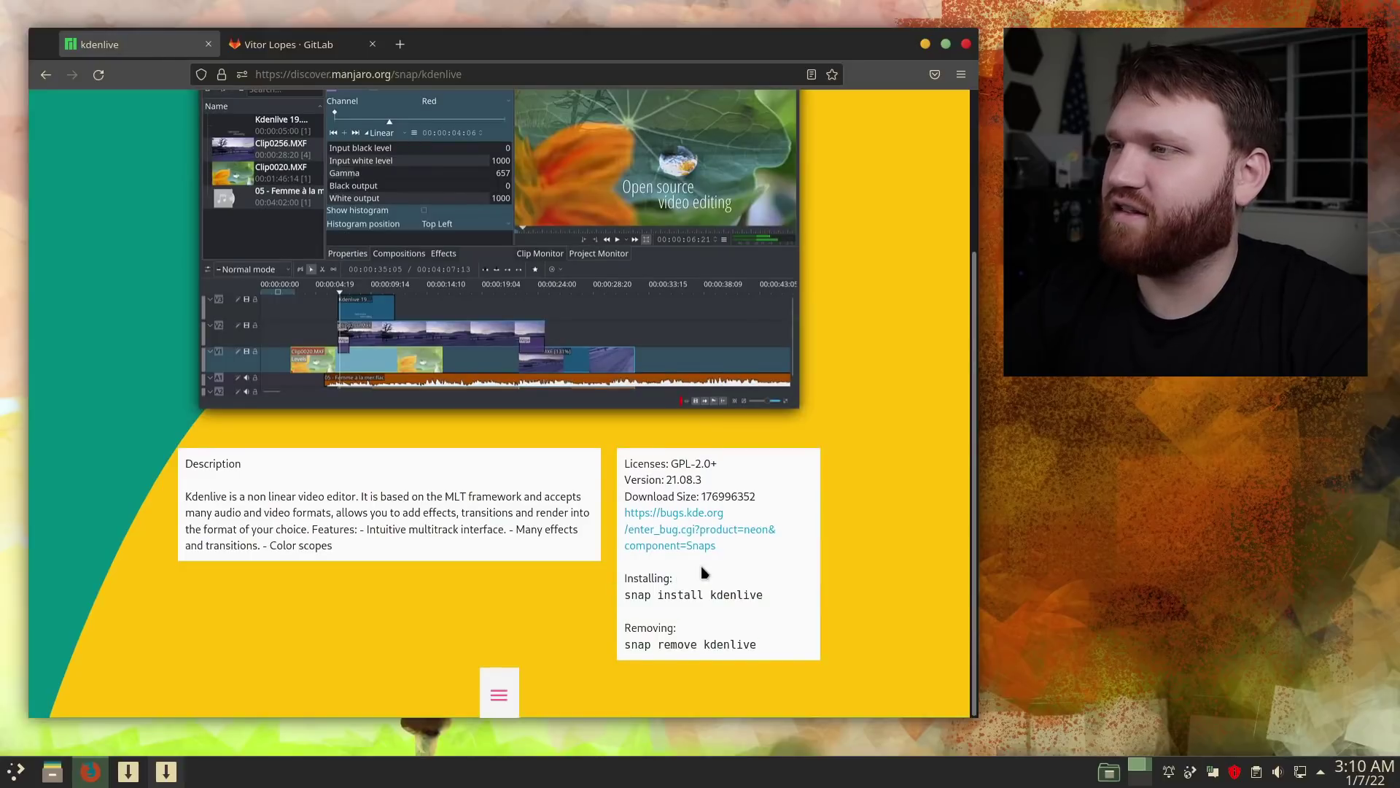
{"action": "scroll", "coordinate": [704, 573], "scroll_direction": "up", "scroll_amount": 3}
{"action": "scroll", "coordinate": [704, 572], "scroll_direction": "down", "scroll_amount": 3}
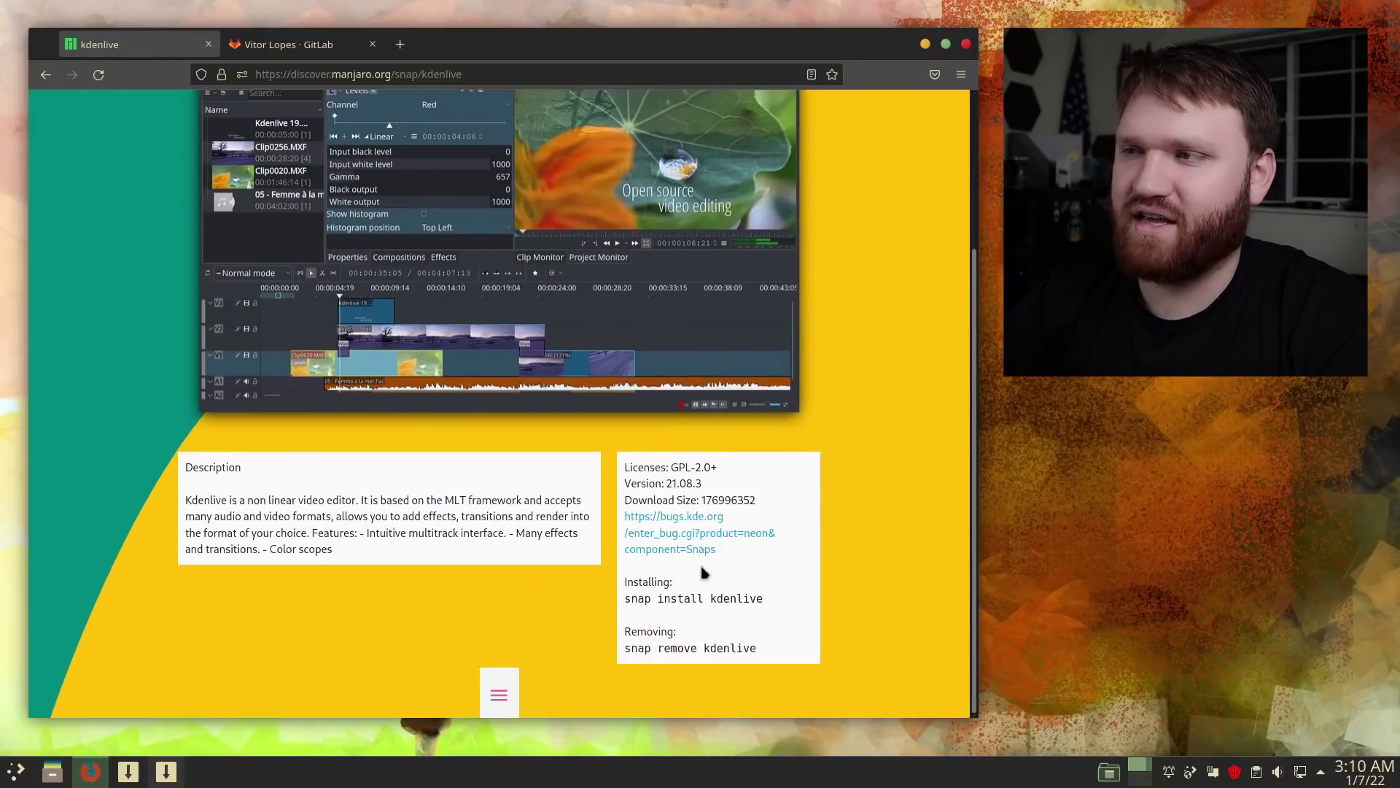
{"action": "scroll", "coordinate": [704, 573], "scroll_direction": "up", "scroll_amount": 3}
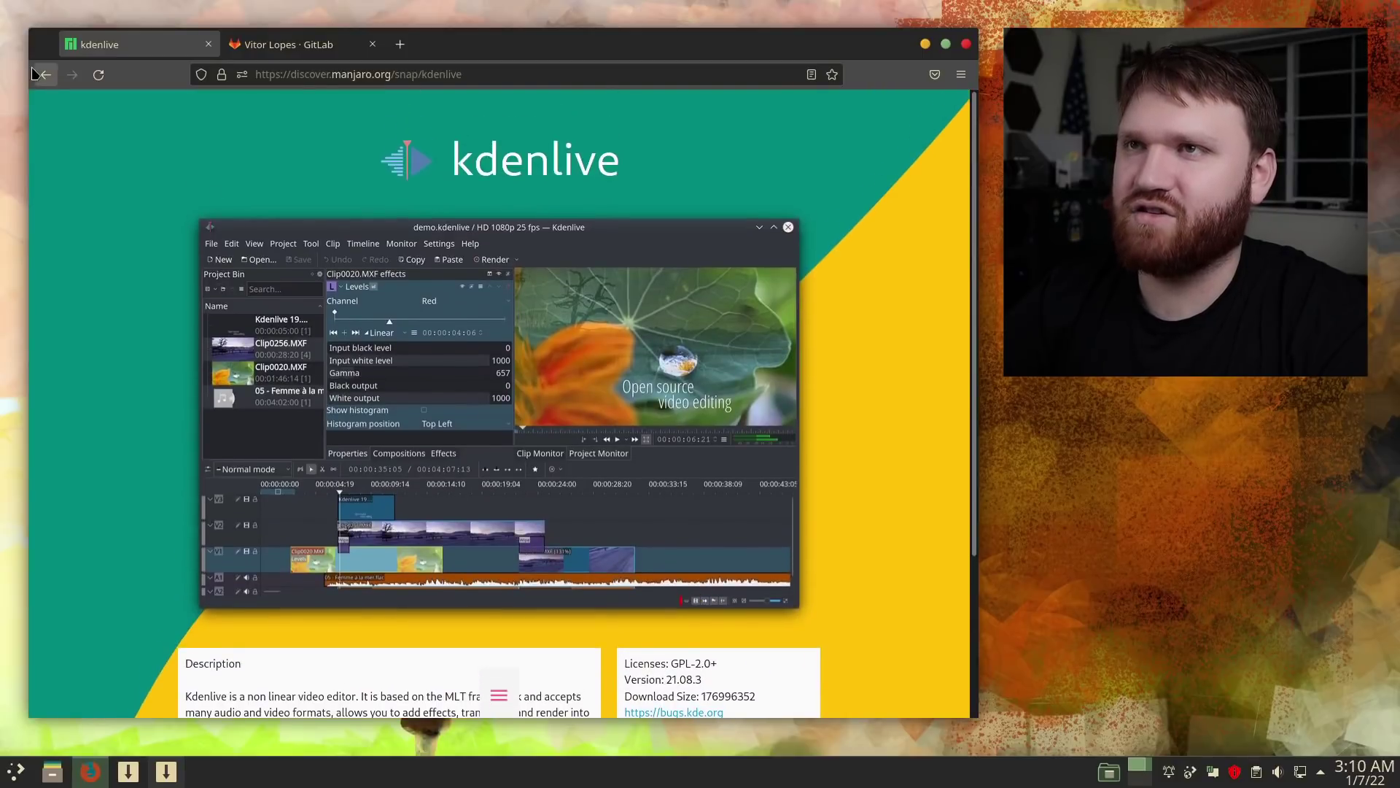
Return to the Snaps catalogue and send kdenlive to the web installer via its + button.
{"action": "left_click", "coordinate": [44, 76]}
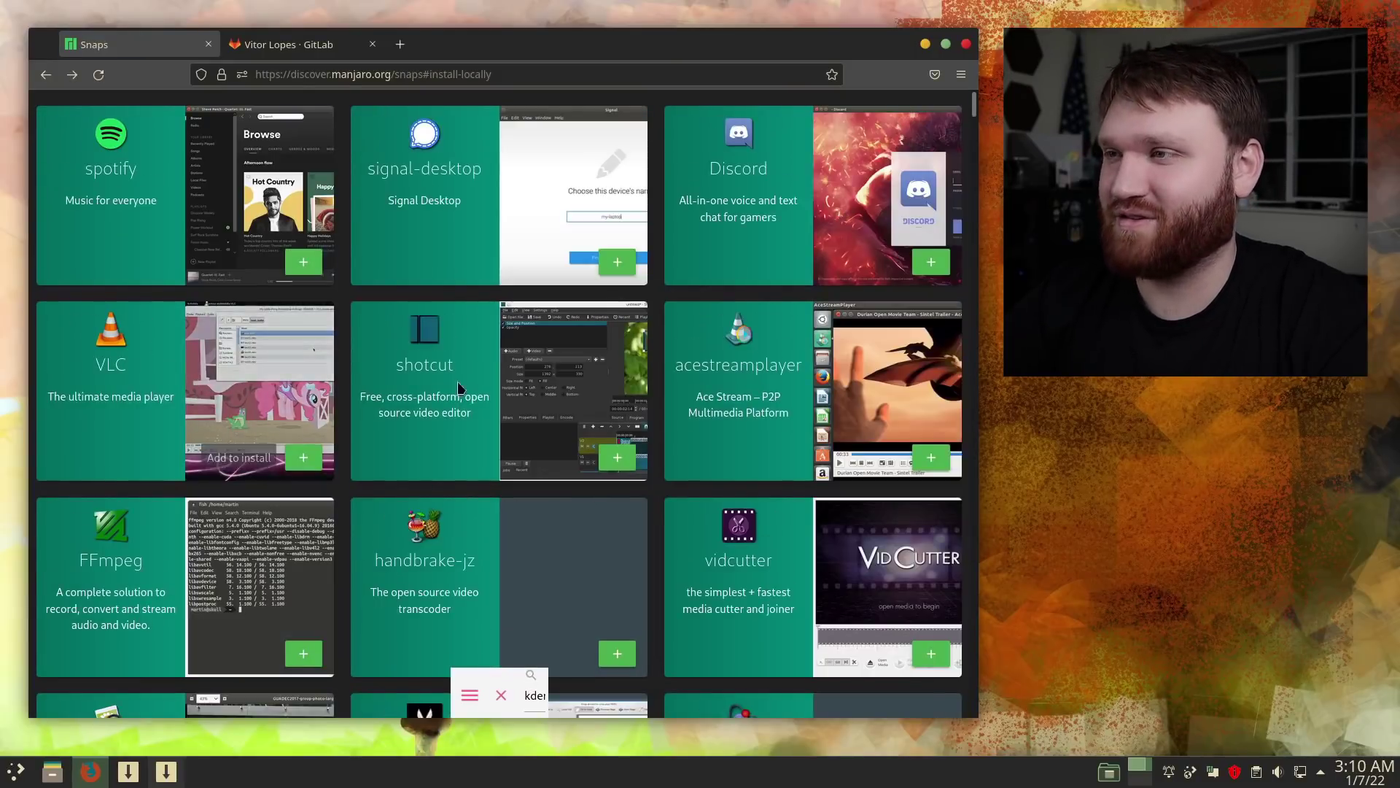
{"action": "scroll", "coordinate": [558, 301], "scroll_direction": "down", "scroll_amount": 3}
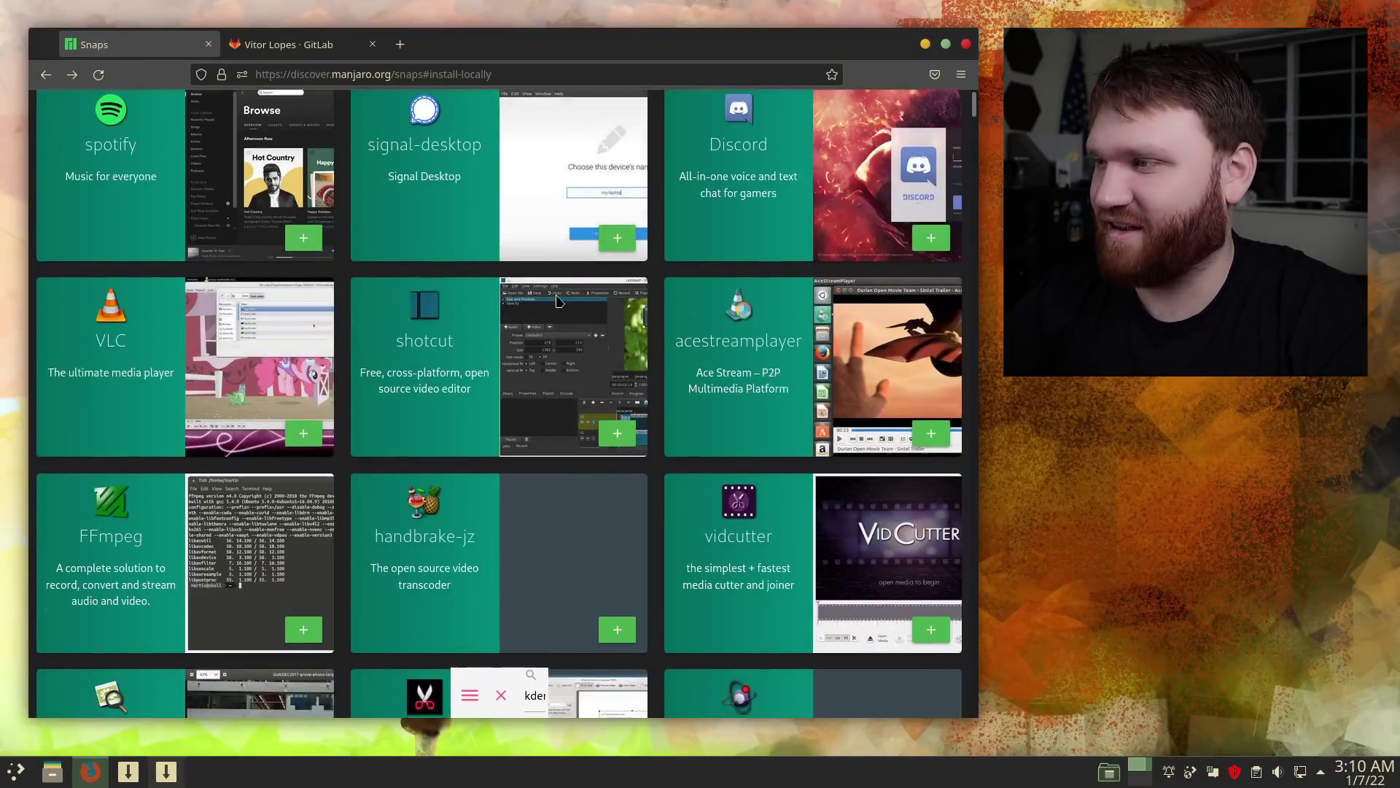
{"action": "scroll", "coordinate": [558, 301], "scroll_direction": "down", "scroll_amount": 2}
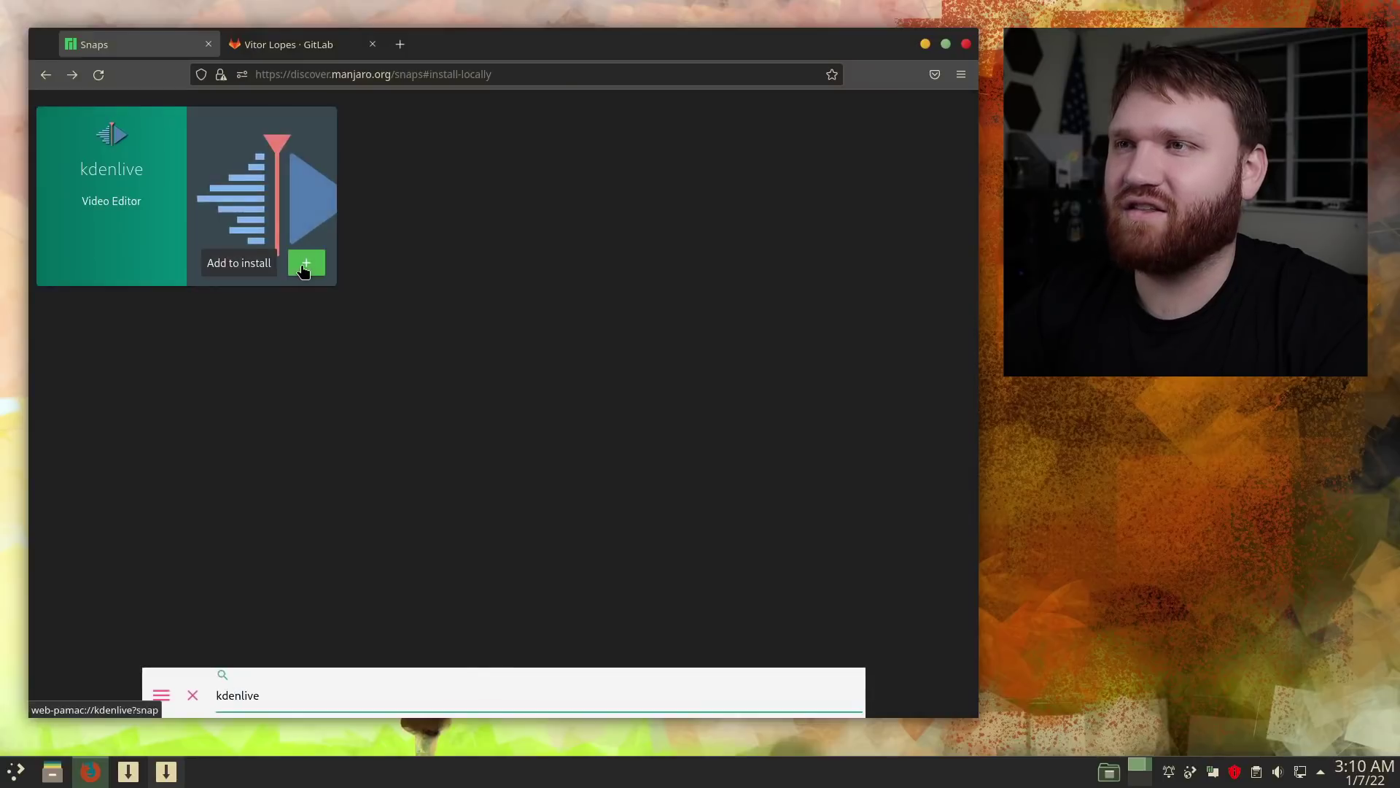
{"action": "left_click", "coordinate": [304, 267]}
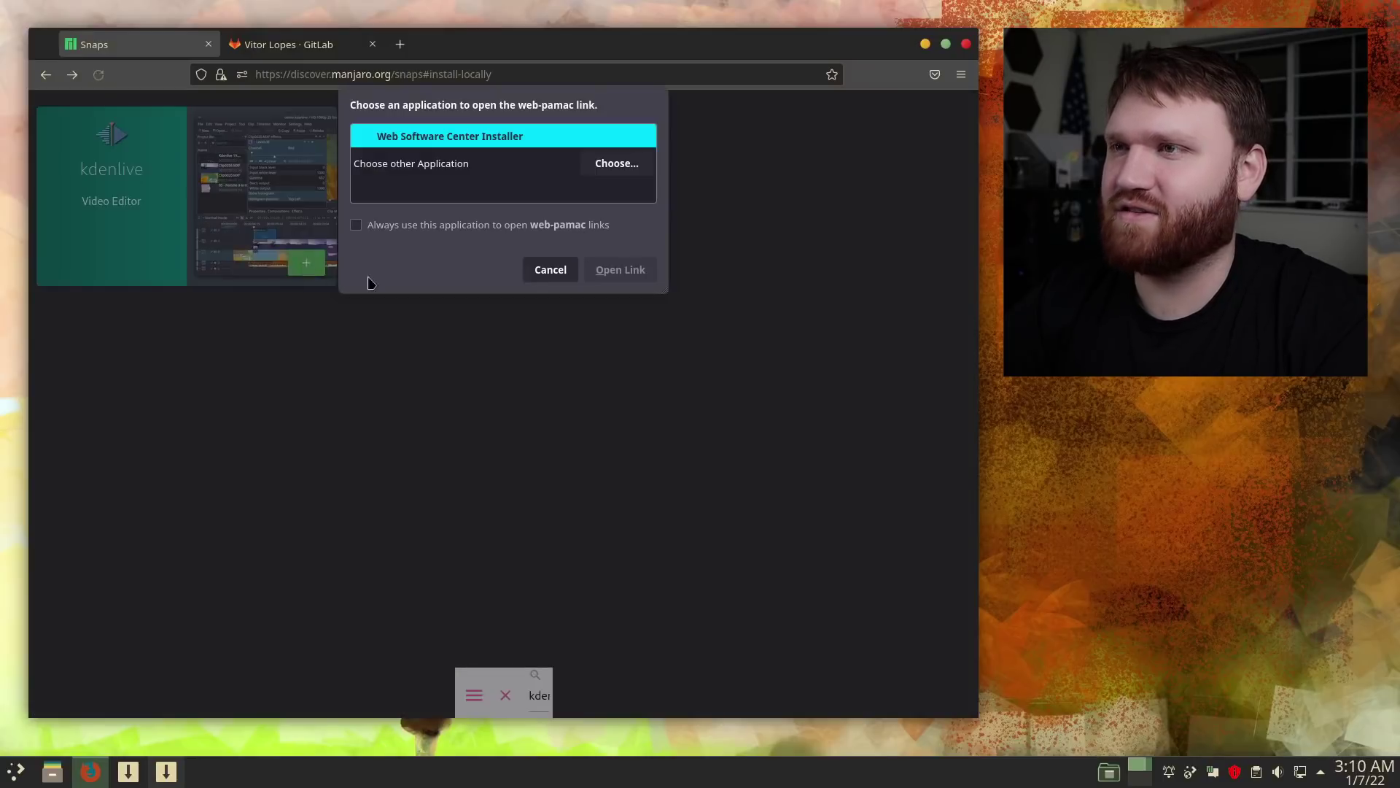
Always open web-pamac links with this installer and authorize the install with the account password.
{"action": "left_click", "coordinate": [376, 221]}
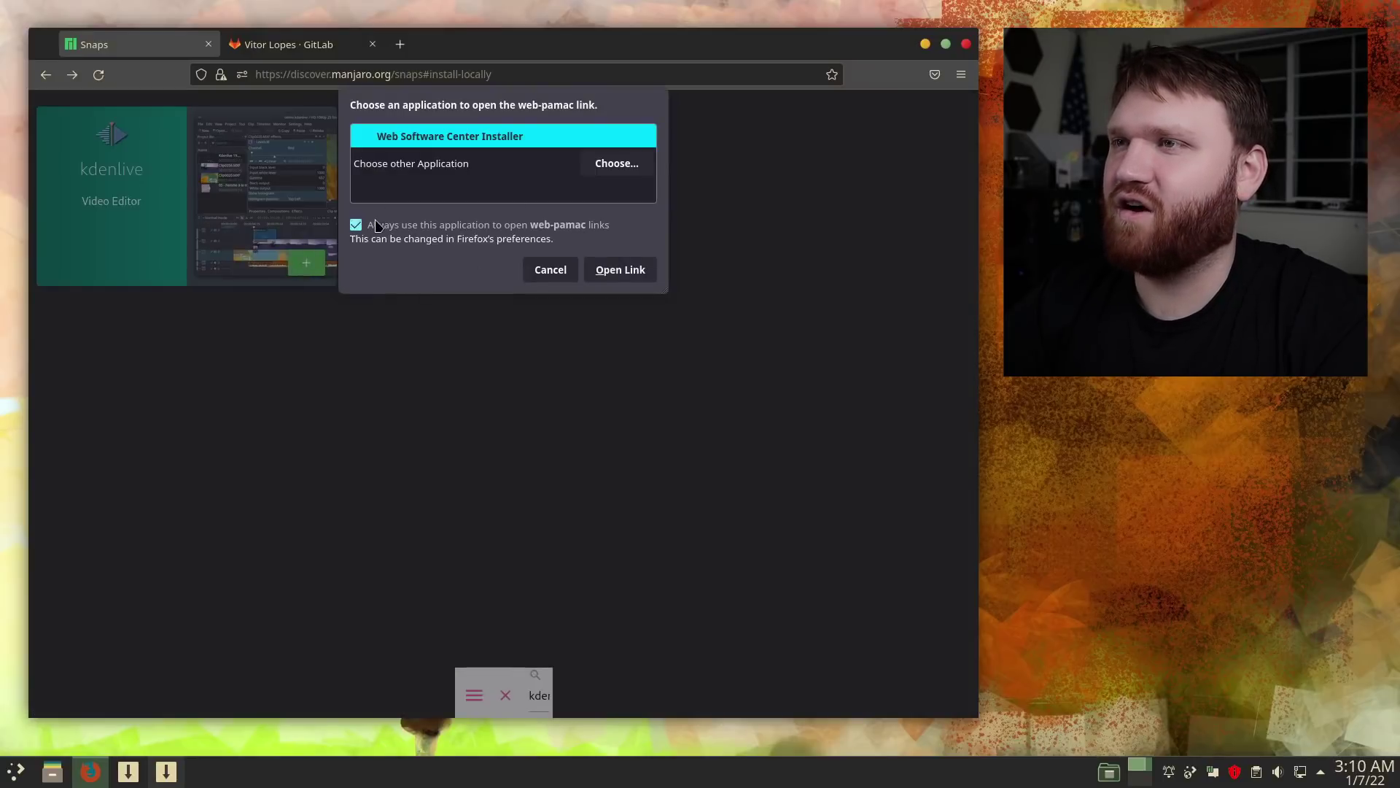
{"action": "left_click", "coordinate": [622, 270]}
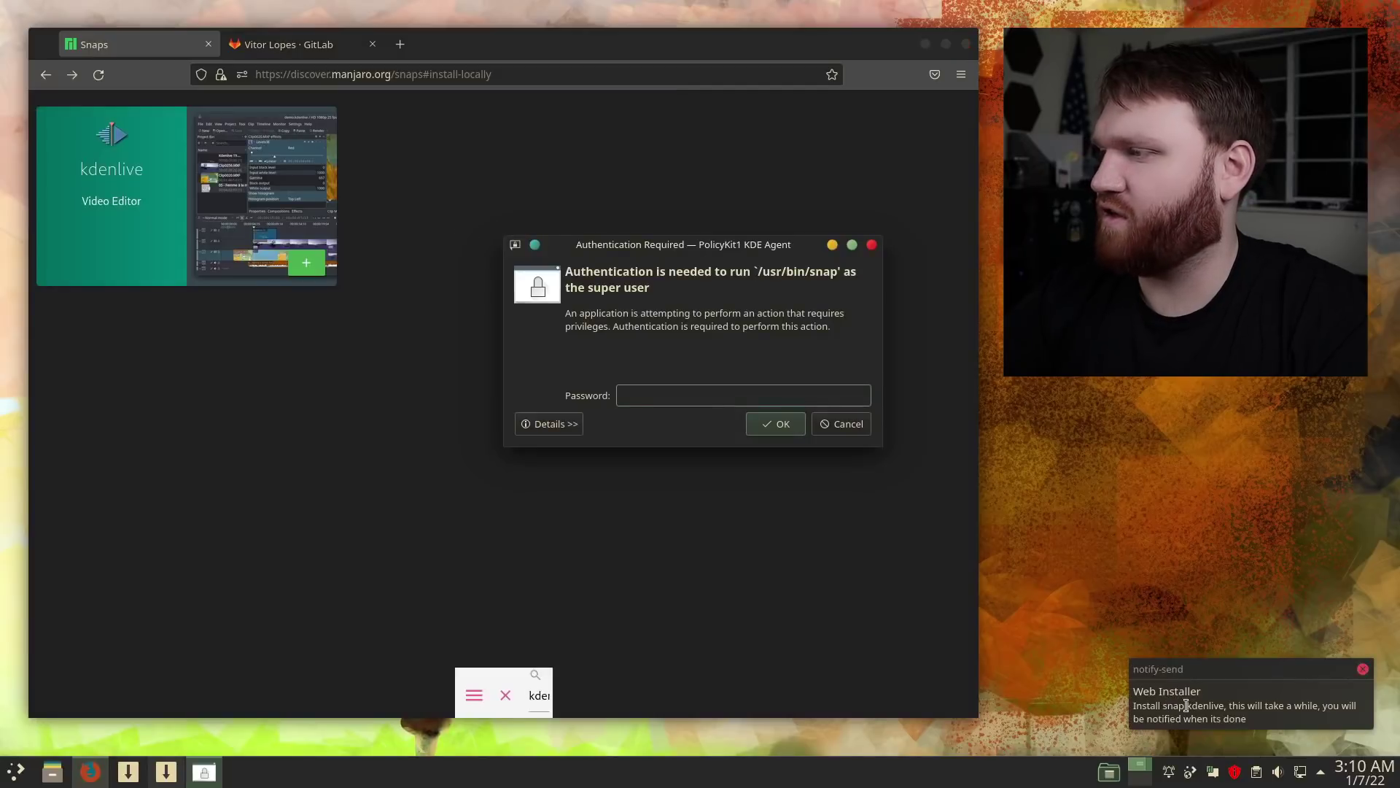
{"action": "type", "text": "******"}
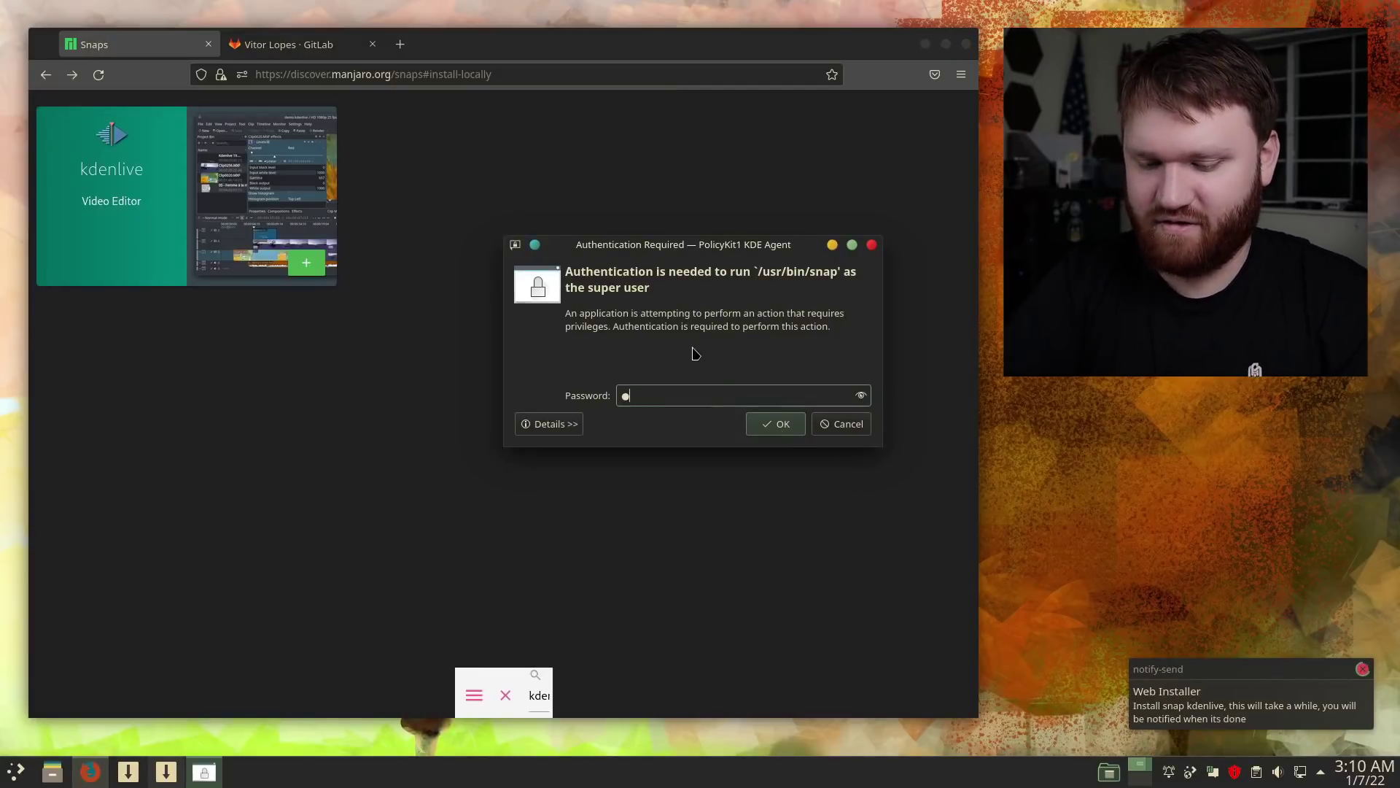
{"action": "type", "text": "**"}
{"action": "key", "text": "Return"}
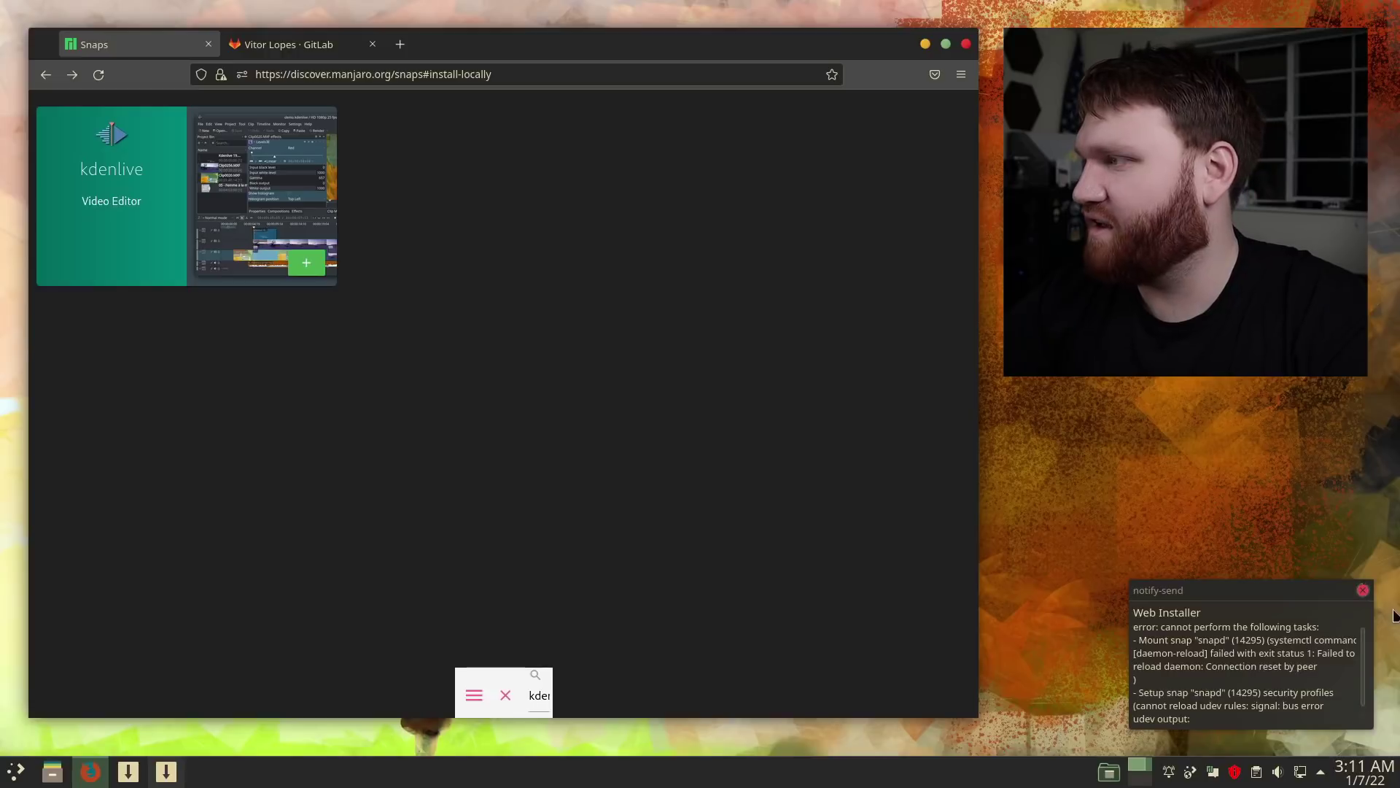
Dismiss the snapd error notice, clear the 'kden' search, and browse the full Snaps grid.
{"action": "left_click", "coordinate": [1363, 590]}
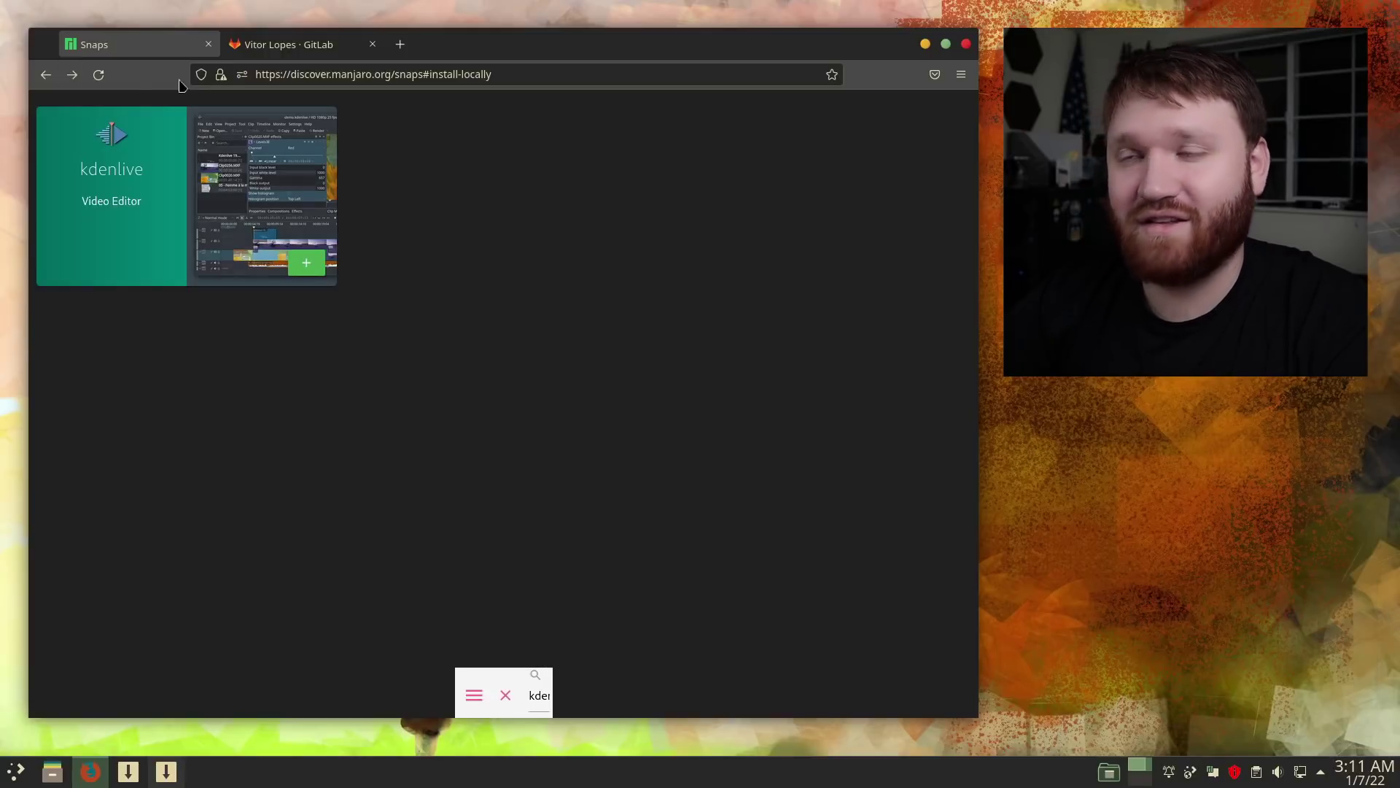
{"action": "left_click", "coordinate": [506, 695]}
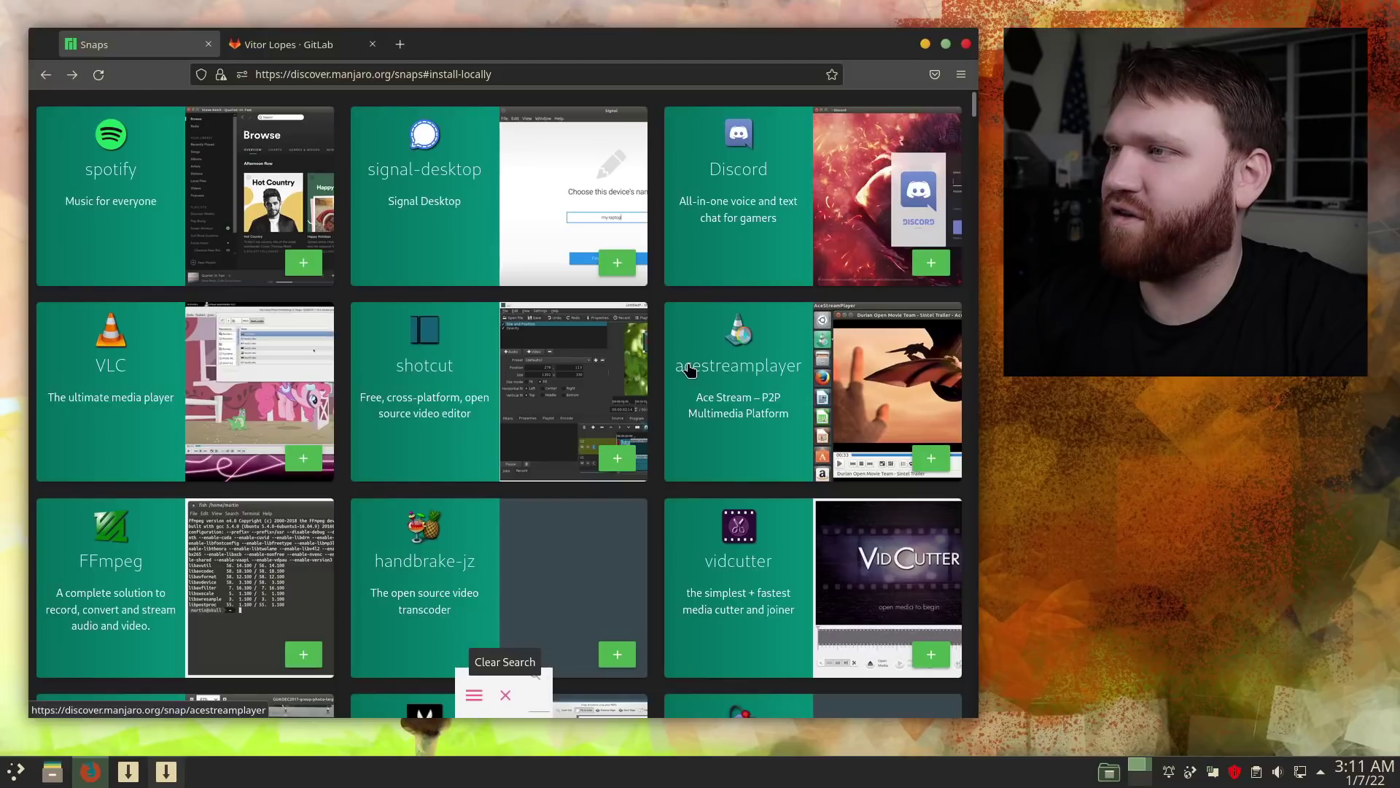
{"action": "scroll", "coordinate": [480, 347], "scroll_direction": "down", "scroll_amount": 10}
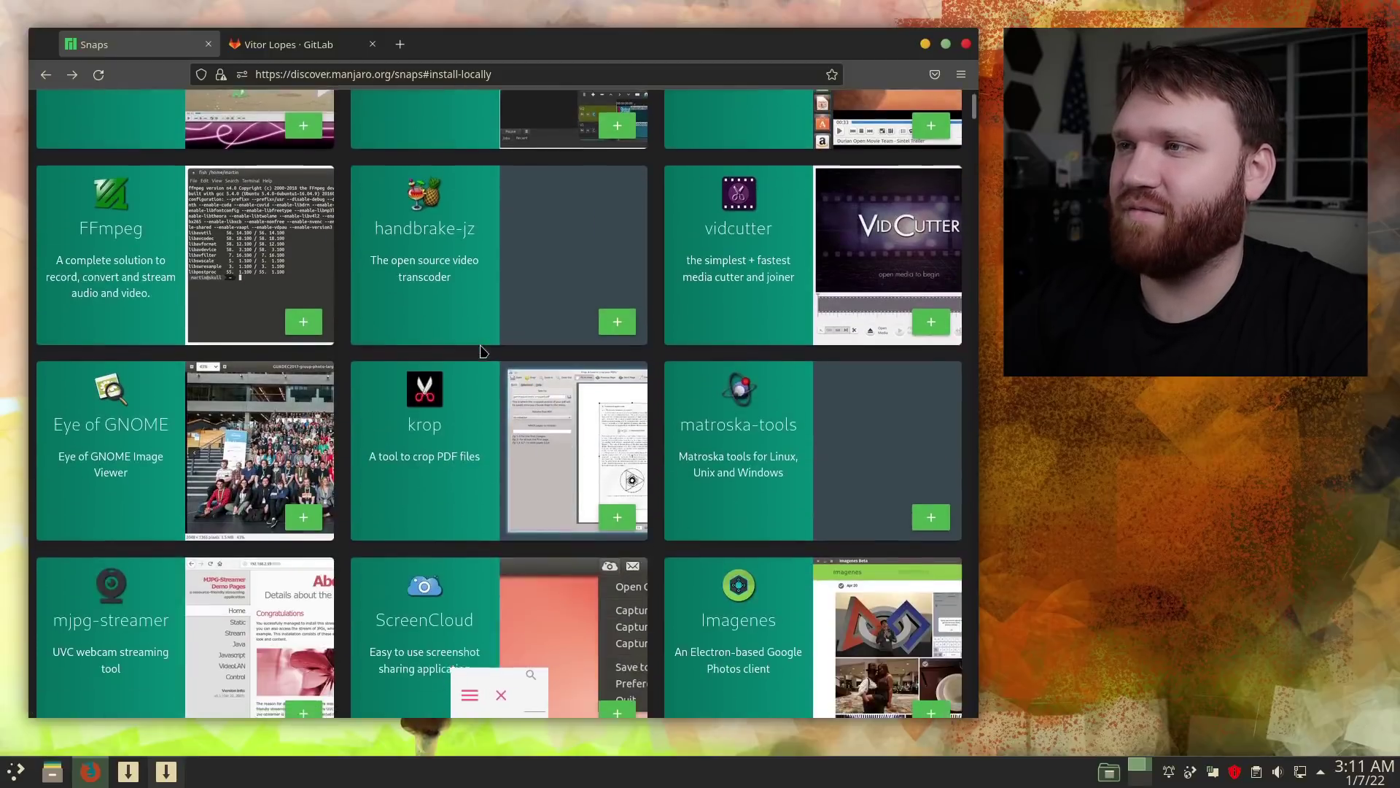
{"action": "scroll", "coordinate": [480, 345], "scroll_direction": "down", "scroll_amount": 7}
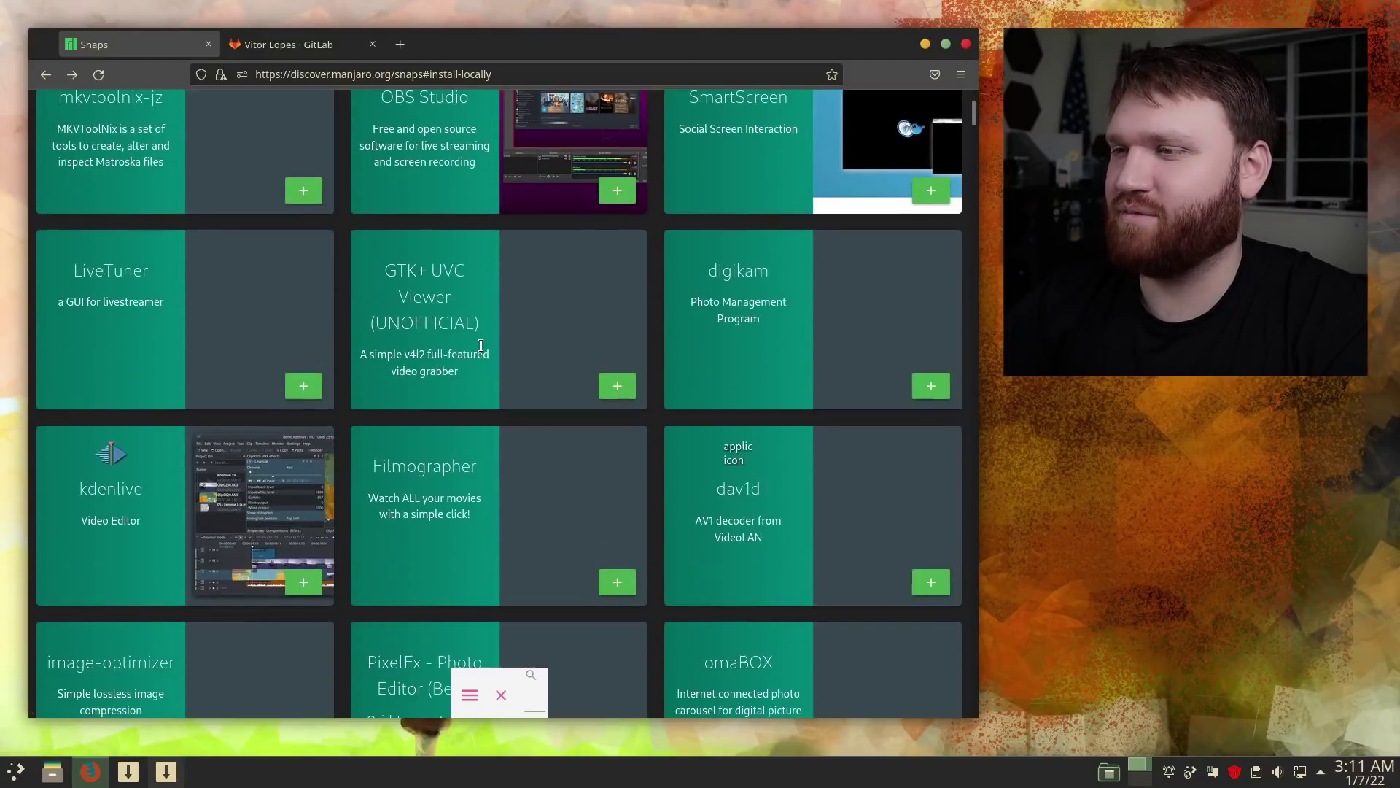
{"action": "scroll", "coordinate": [480, 344], "scroll_direction": "up", "scroll_amount": 11}
{"action": "scroll", "coordinate": [481, 346], "scroll_direction": "up", "scroll_amount": 6}
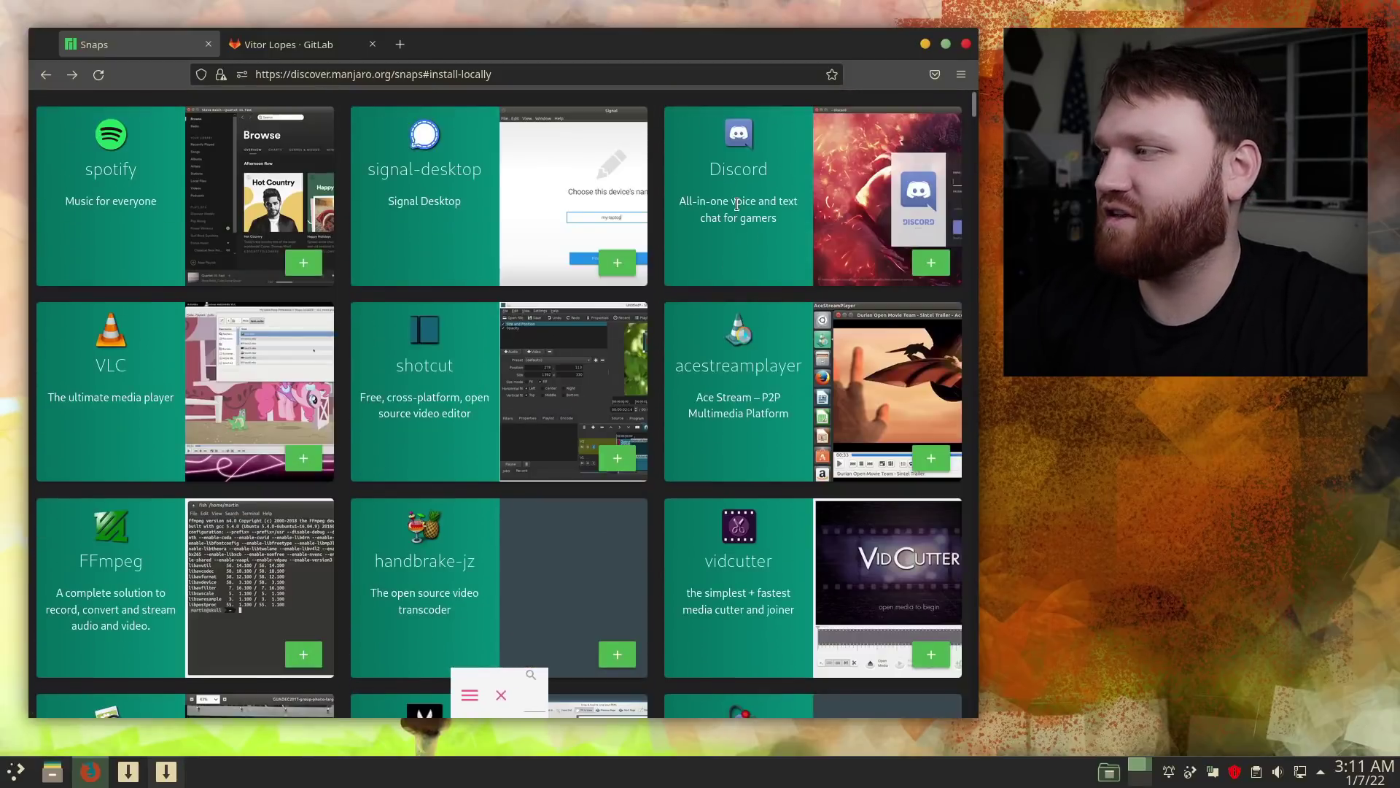